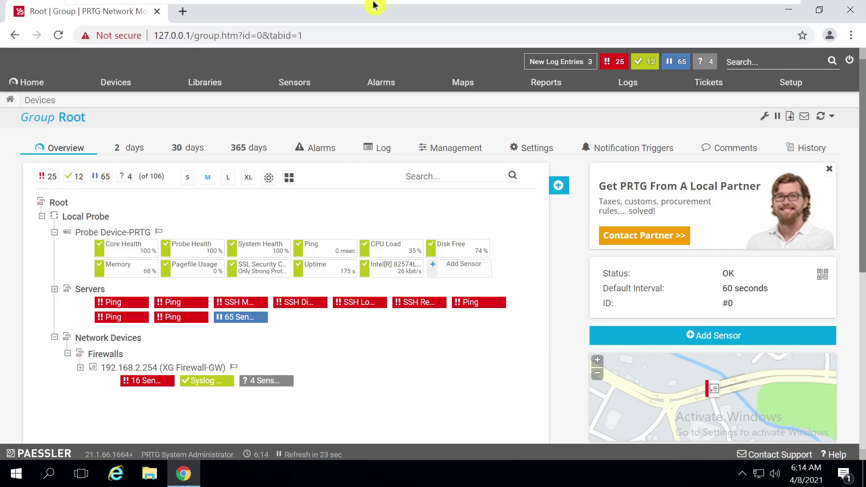
Glance at the FortiGate VM console, then return the PRTG server machine to full screen
{"action": "mouse_move", "coordinate": [390, 6]}
{"action": "left_click", "coordinate": [333, 10]}
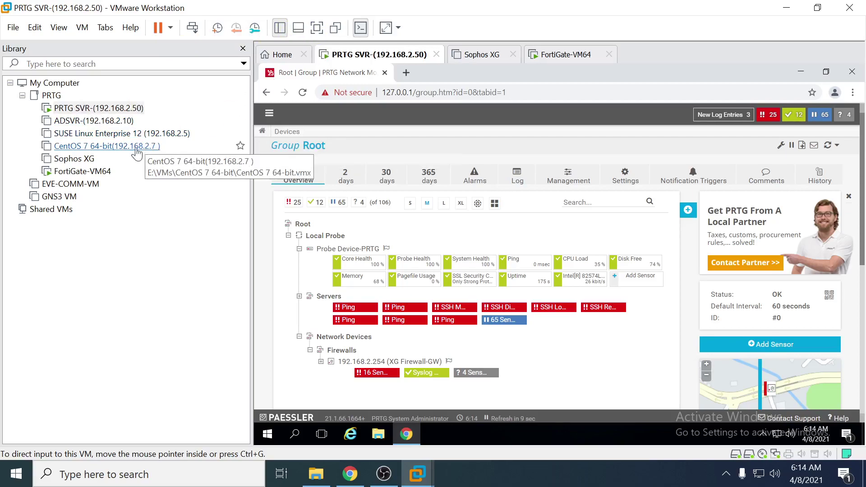
{"action": "left_click", "coordinate": [93, 175]}
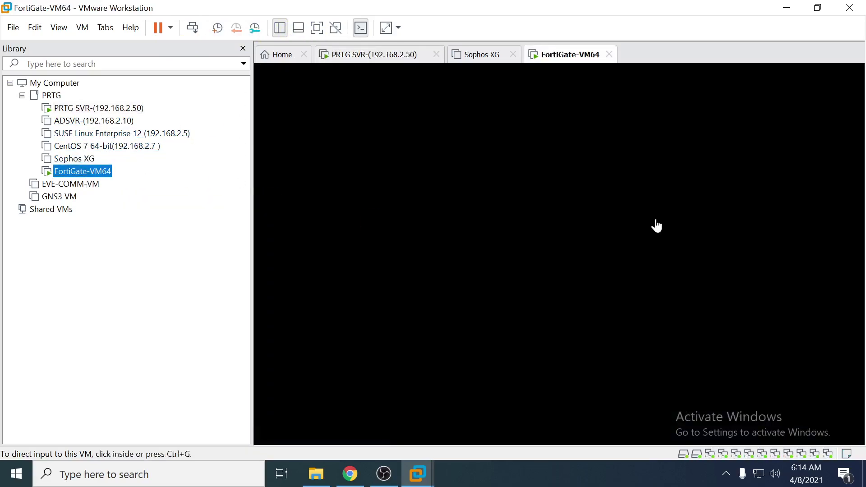
{"action": "left_click", "coordinate": [408, 157]}
{"action": "left_click", "coordinate": [79, 112]}
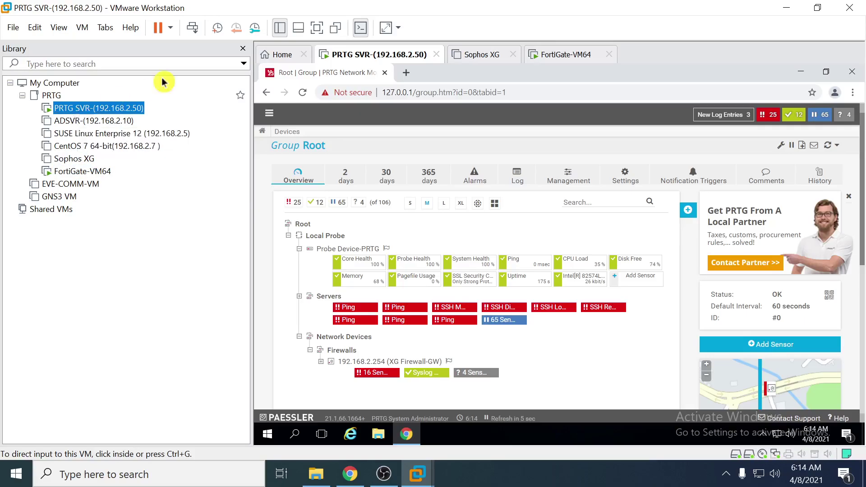
{"action": "left_click", "coordinate": [317, 28]}
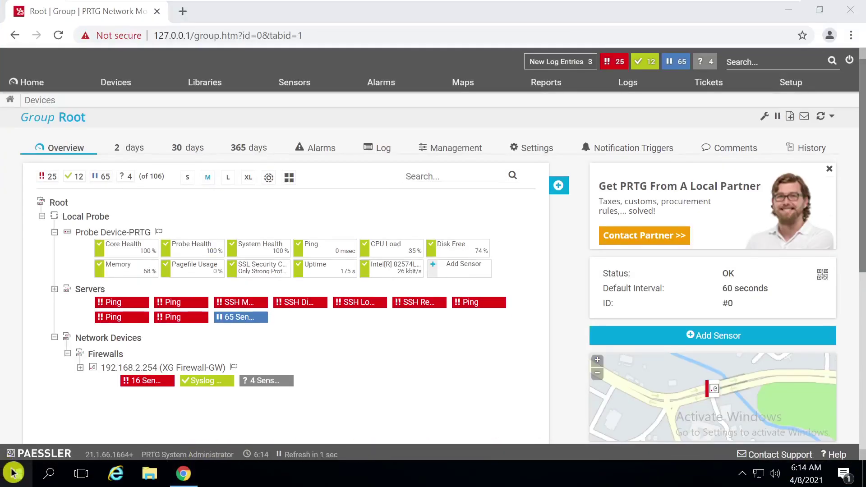
Run ipconfig in a Command Prompt and select the mask and gateway 192.168.2.132
{"action": "right_click", "coordinate": [12, 472]}
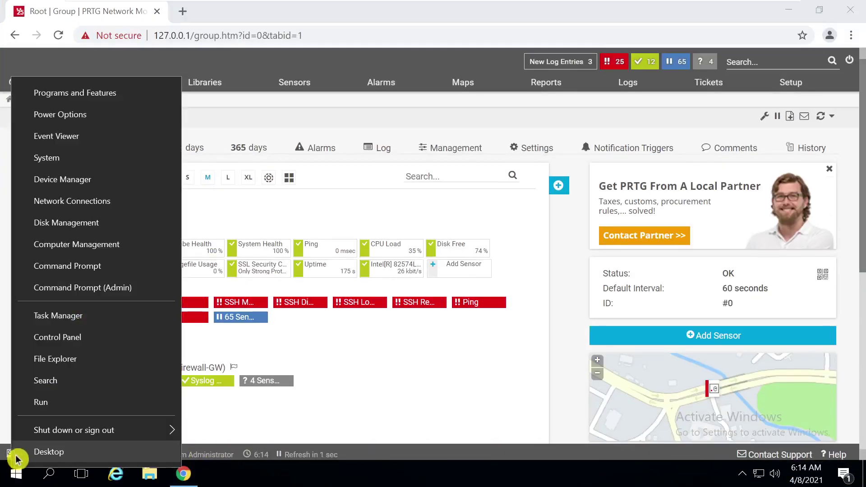
{"action": "left_click", "coordinate": [67, 401]}
{"action": "type", "text": "cmd"}
{"action": "key", "text": "Return"}
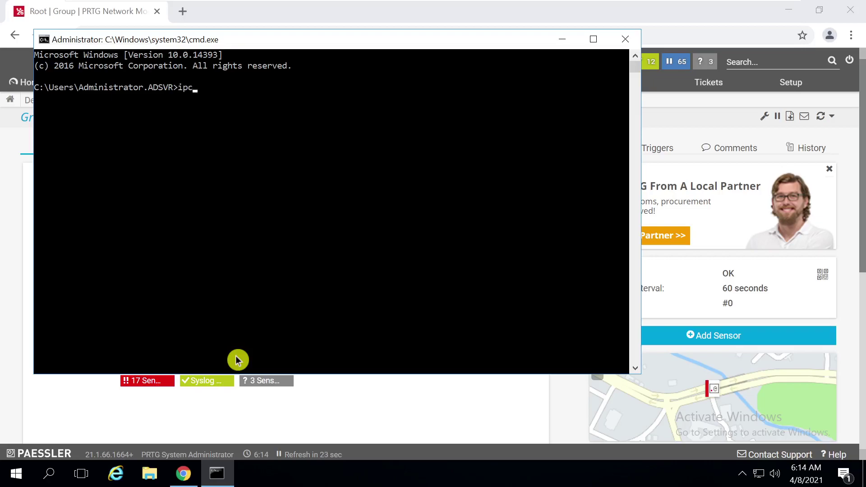
{"action": "type", "text": "ipconfig"}
{"action": "key", "text": "Return"}
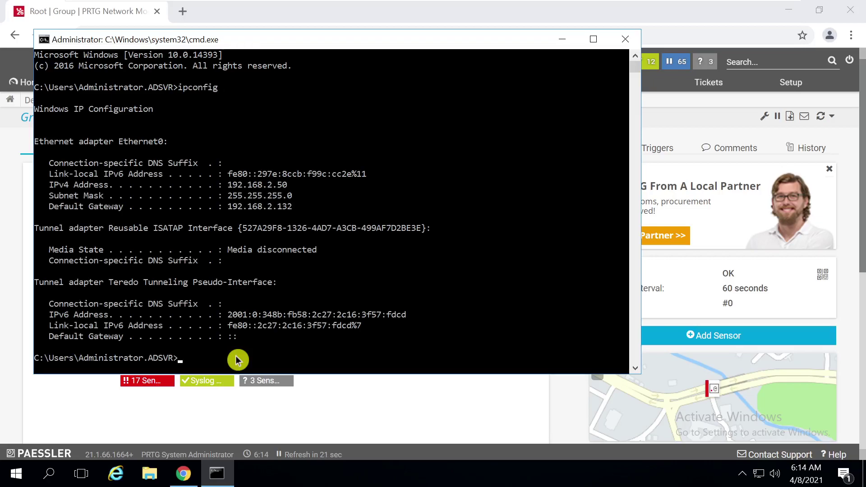
{"action": "left_click_drag", "start_coordinate": [292, 185], "coordinate": [218, 195]}
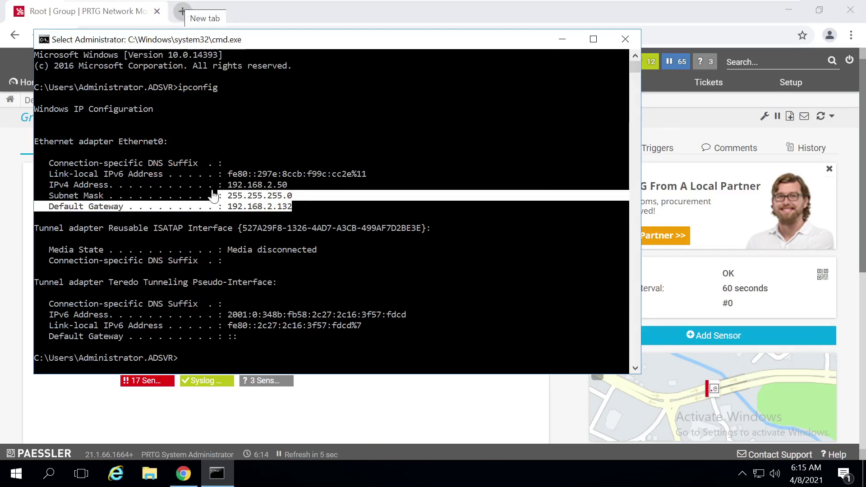
Load 192.168.2.132 in a fresh Chrome tab, closing an accidental 'goog' search tab first
{"action": "left_click", "coordinate": [183, 11]}
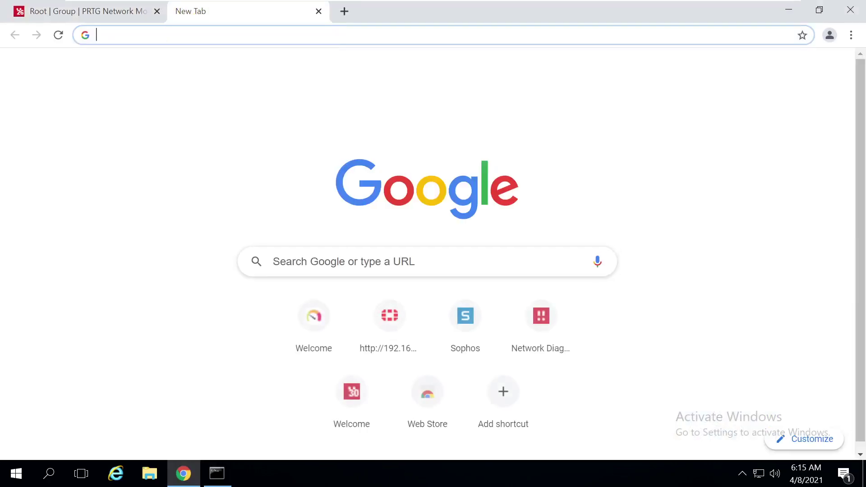
{"action": "type", "text": "goog"}
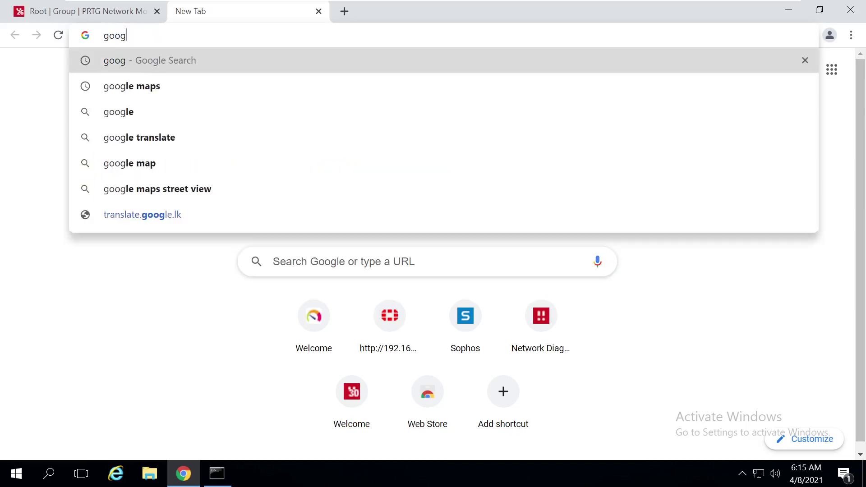
{"action": "key", "text": "Return"}
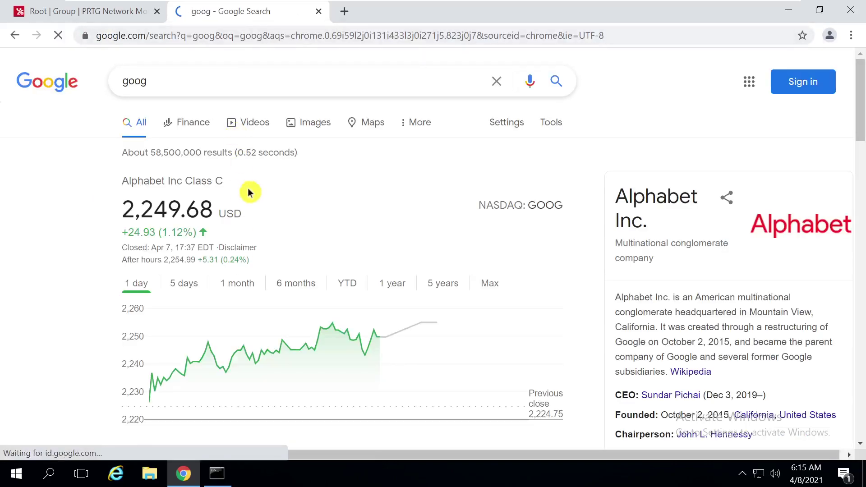
{"action": "left_click", "coordinate": [319, 11]}
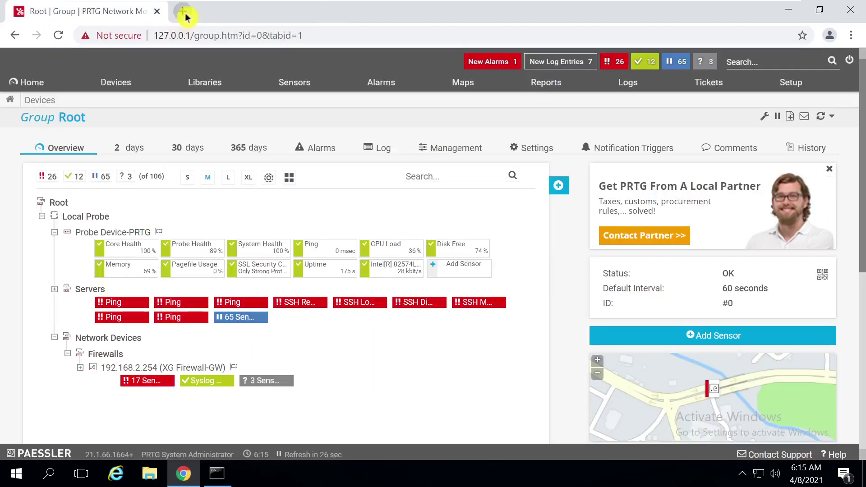
{"action": "left_click", "coordinate": [183, 11]}
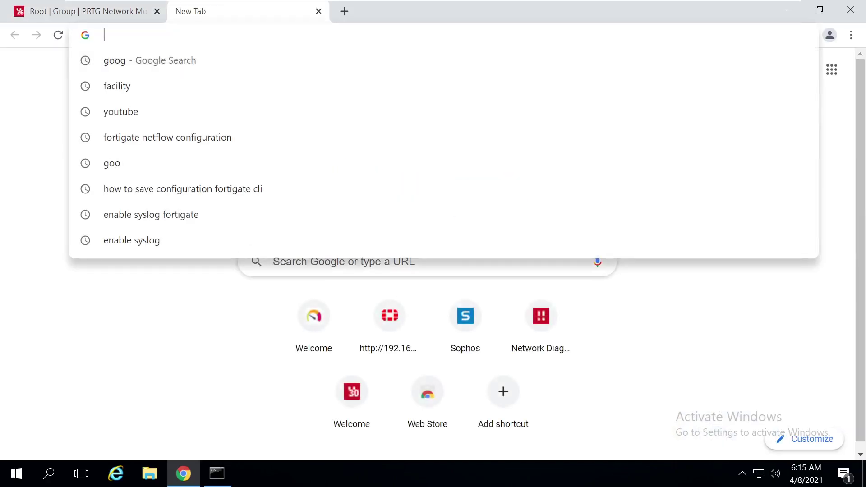
{"action": "type", "text": "h"}
{"action": "key", "text": "Delete"}
{"action": "type", "text": "192"}
{"action": "key", "text": "BackSpace"}
{"action": "key", "text": "BackSpace"}
{"action": "key", "text": "BackSpace"}
{"action": "key", "text": "BackSpace"}
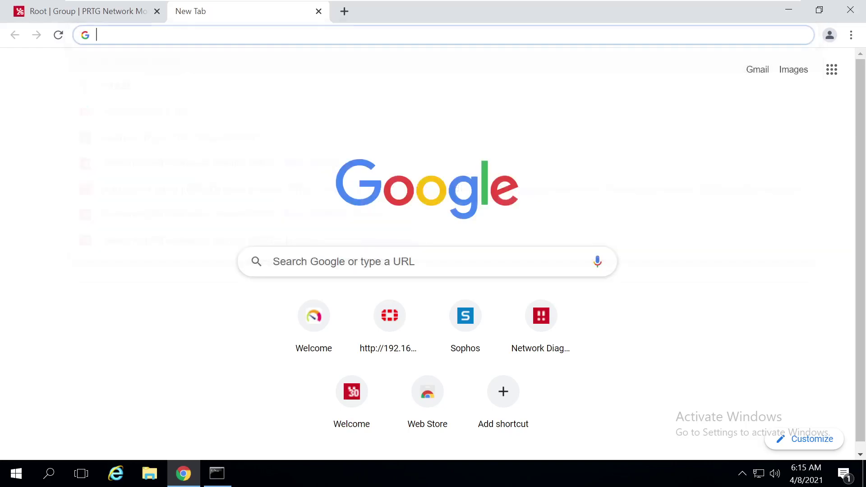
{"action": "type", "text": "192.168.2.132"}
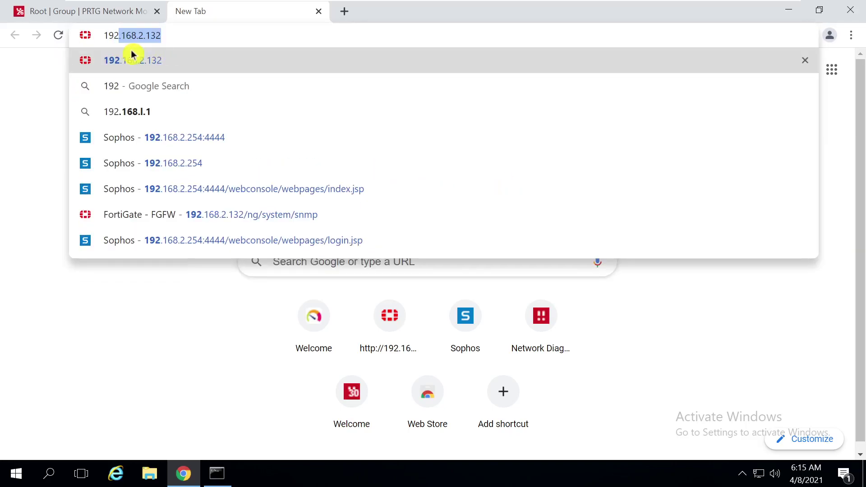
{"action": "left_click", "coordinate": [164, 72]}
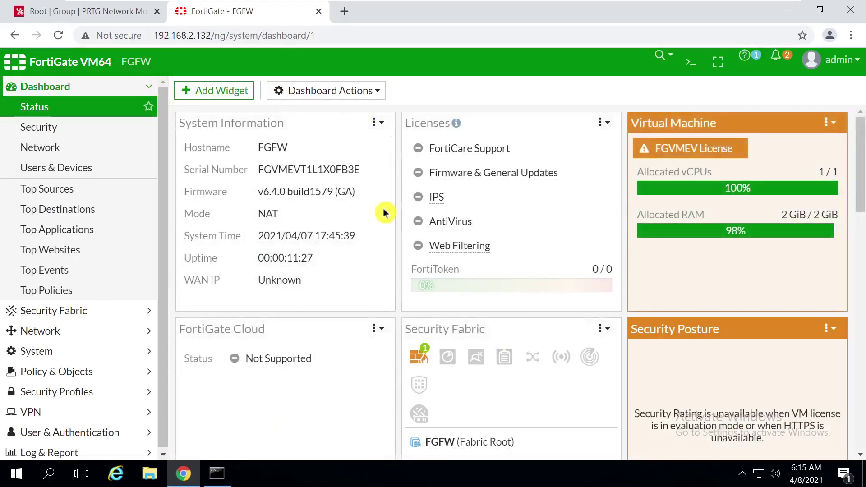
Check the FortiGate admin menu for firmware v6.4.0 build1579, then dismiss it
{"action": "left_click_drag", "start_coordinate": [116, 68], "coordinate": [63, 63]}
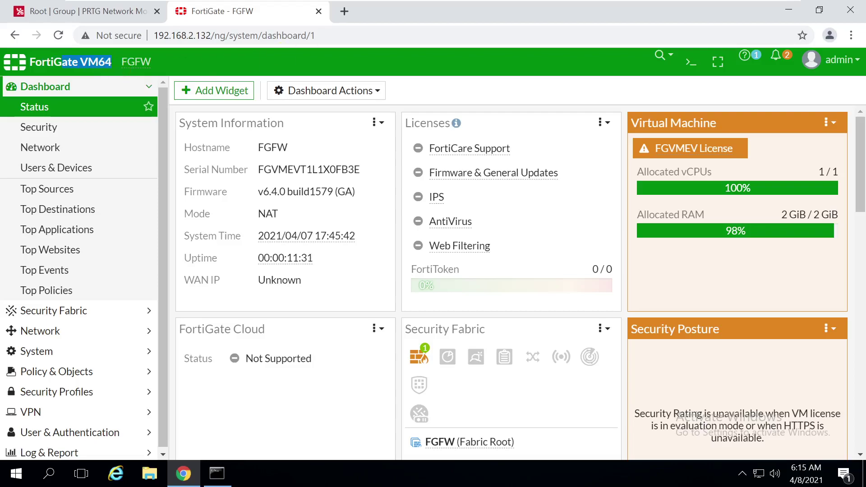
{"action": "left_click", "coordinate": [856, 66]}
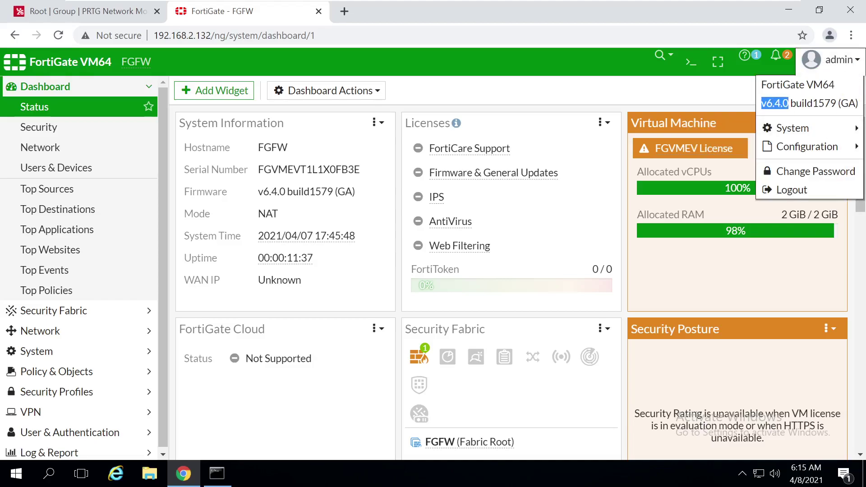
{"action": "left_click", "coordinate": [253, 52]}
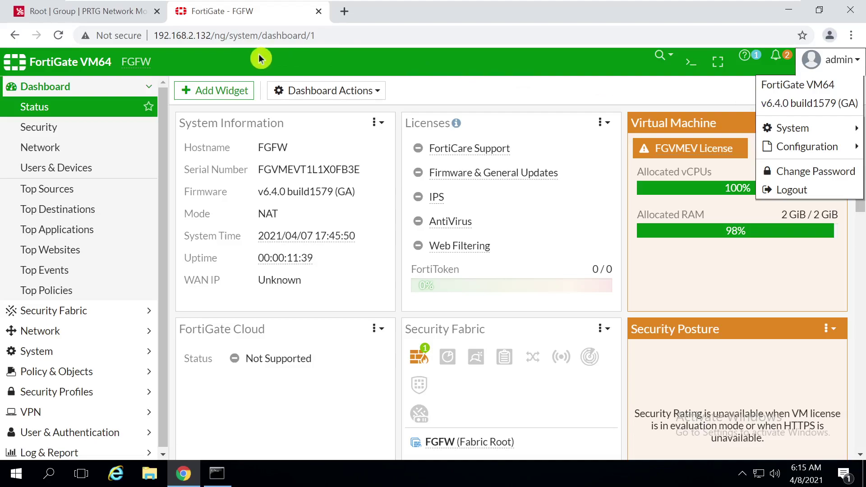
Start adding a device to the Firewalls group and name it Fortigate
{"action": "left_click", "coordinate": [83, 11]}
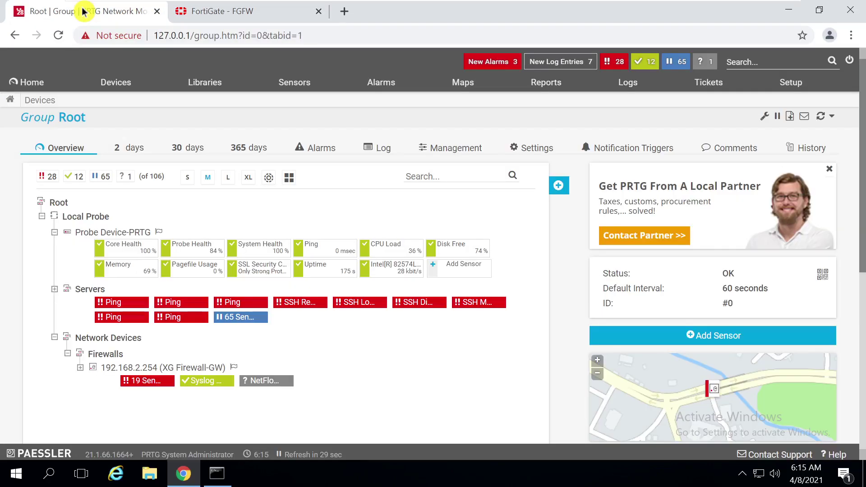
{"action": "left_click_drag", "start_coordinate": [862, 235], "coordinate": [859, 273]}
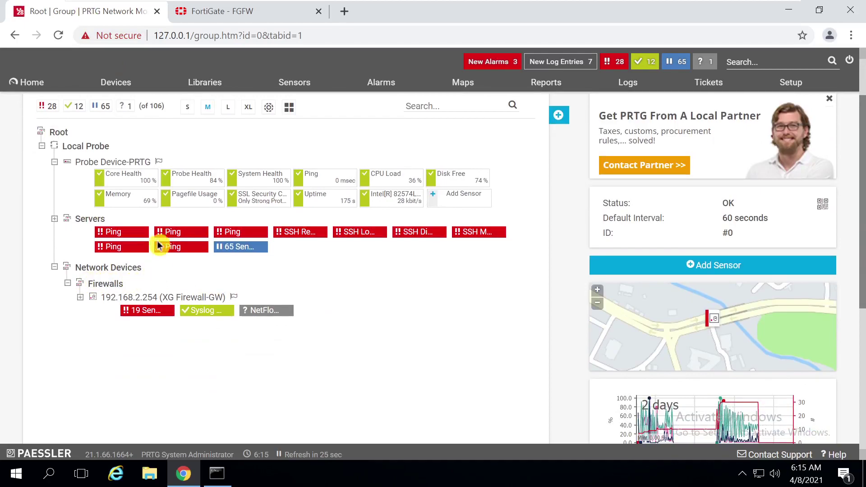
{"action": "right_click", "coordinate": [100, 293]}
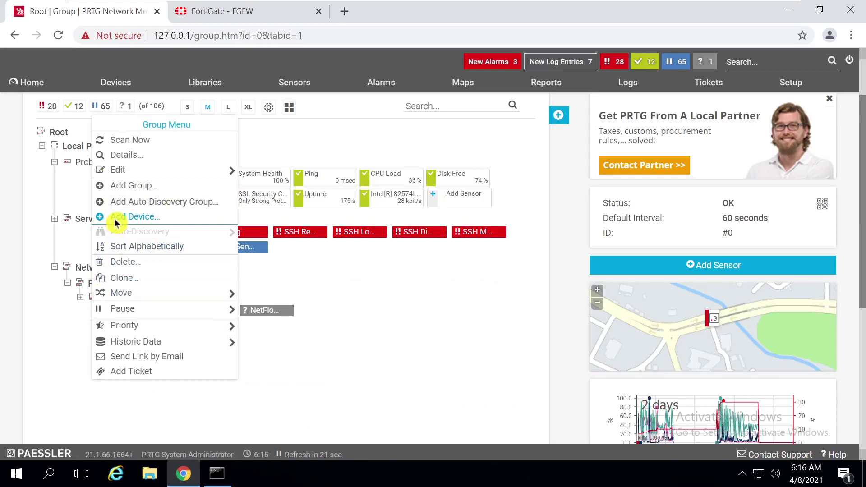
{"action": "left_click", "coordinate": [115, 221]}
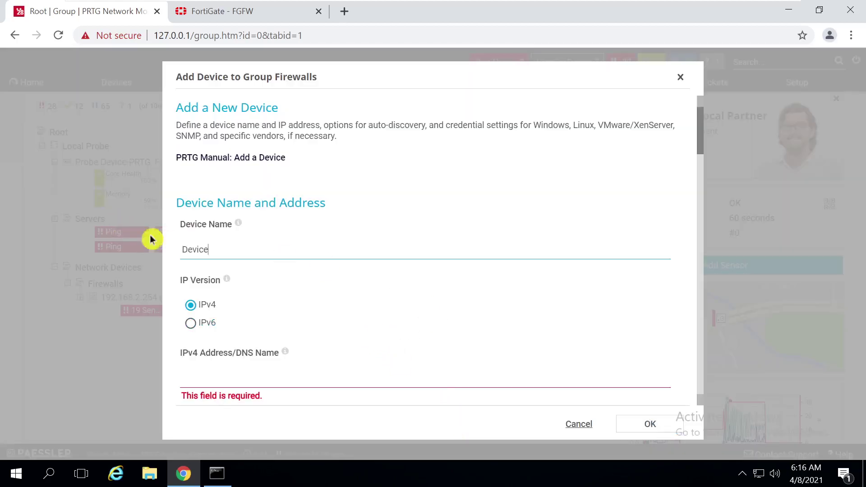
{"action": "key", "text": "BackSpace"}
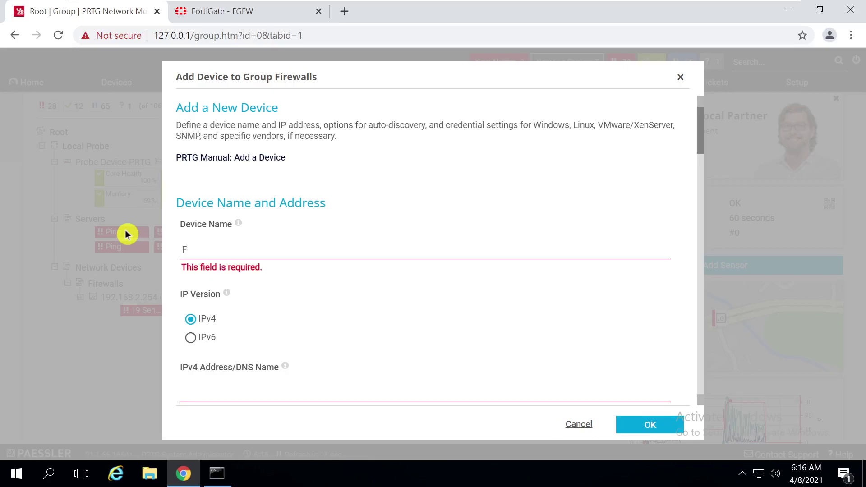
{"action": "type", "text": "Fortigate"}
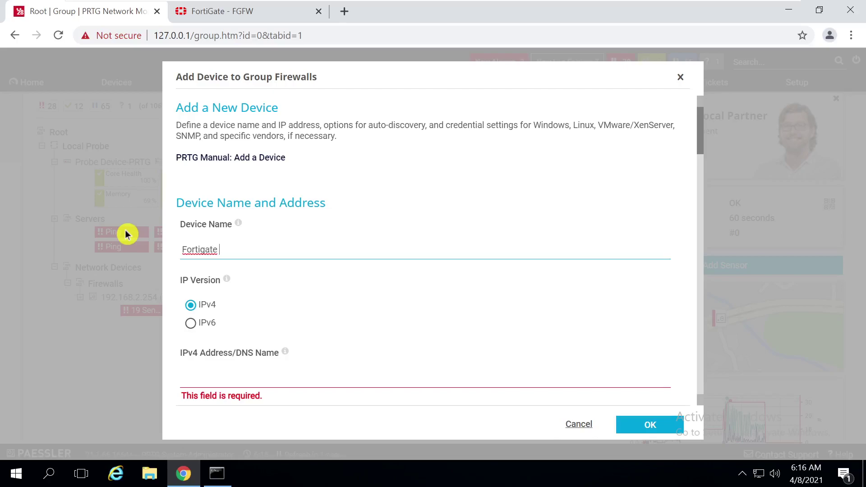
Enter IPv4 address 192.168.2.132 and choose the FortiGate device icon
{"action": "left_click", "coordinate": [198, 375]}
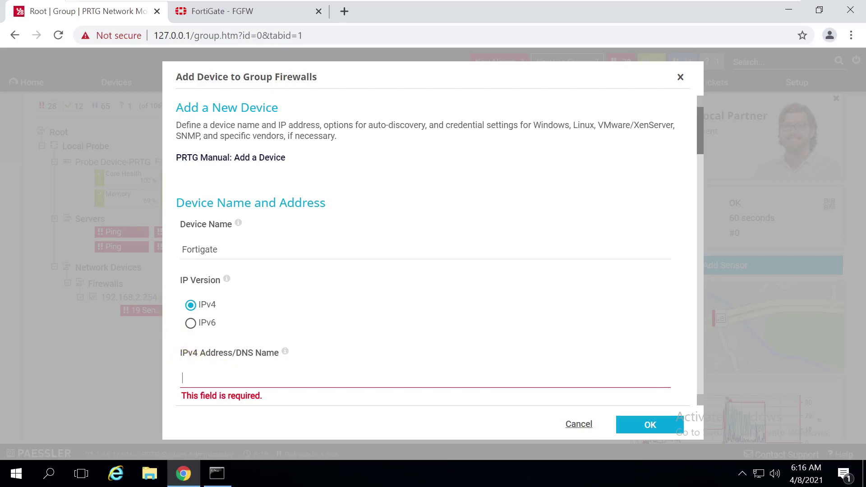
{"action": "type", "text": "192.168.2.132"}
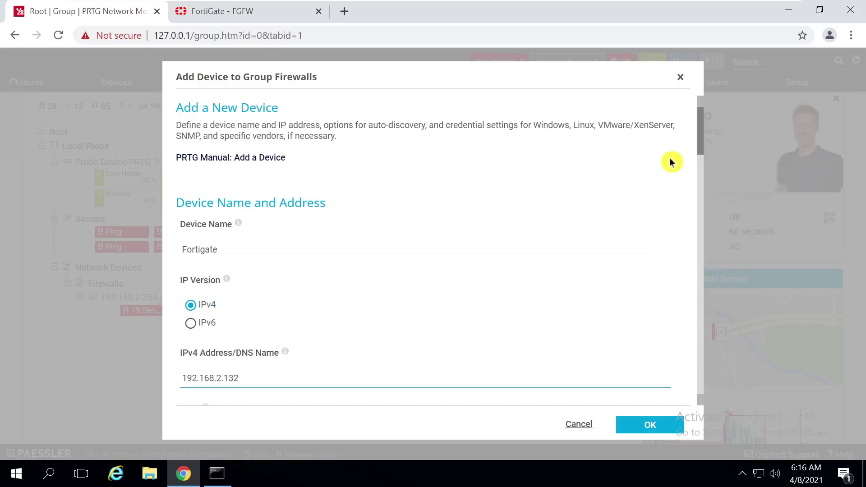
{"action": "left_click_drag", "start_coordinate": [699, 144], "coordinate": [702, 188]}
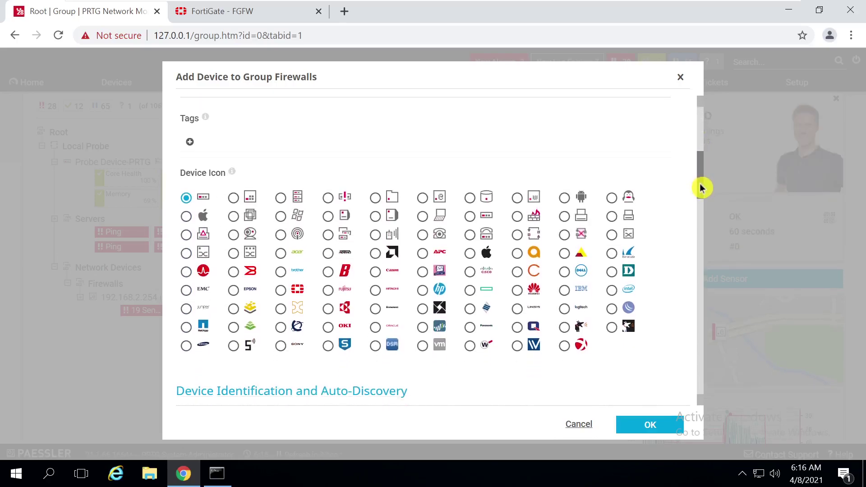
{"action": "left_click", "coordinate": [281, 291]}
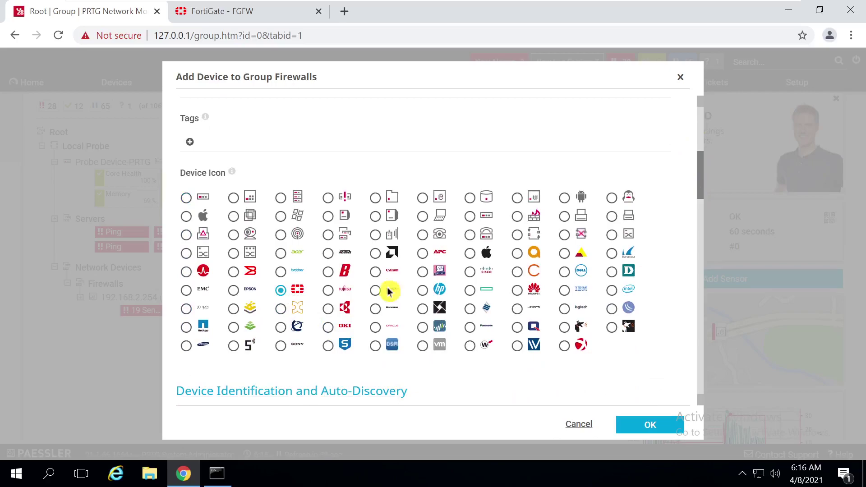
{"action": "left_click_drag", "start_coordinate": [701, 186], "coordinate": [694, 273]}
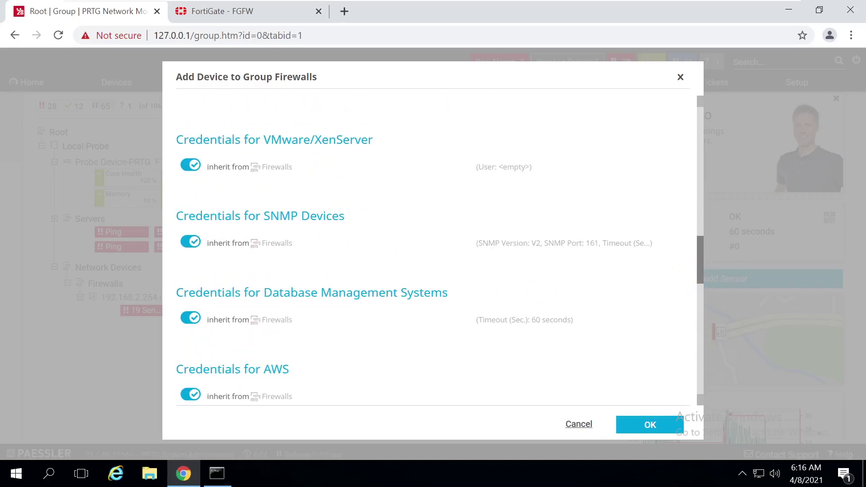
Turn off SNMP credential inheritance from Firewalls and review the version and community string fields
{"action": "left_click", "coordinate": [194, 249]}
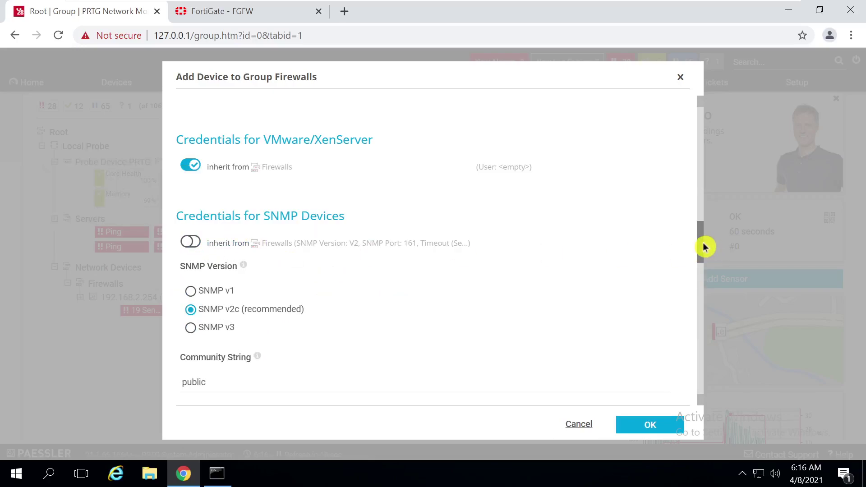
{"action": "left_click_drag", "start_coordinate": [704, 247], "coordinate": [705, 253]}
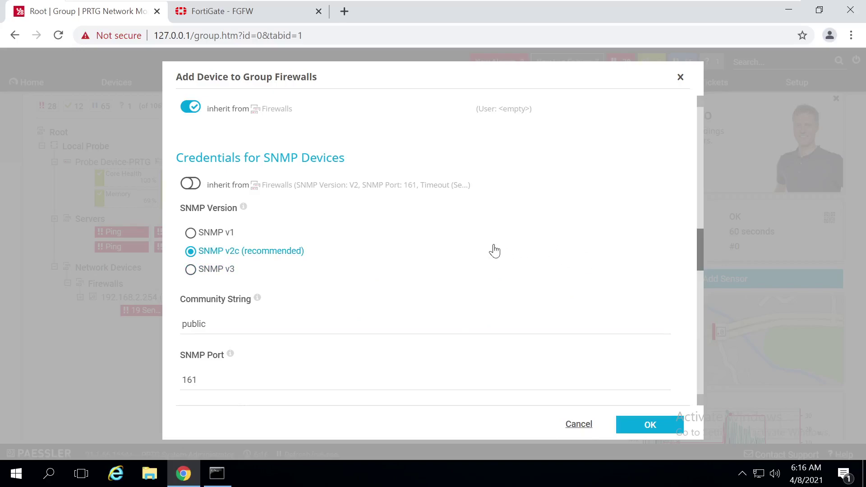
{"action": "left_click", "coordinate": [572, 306]}
{"action": "left_click", "coordinate": [506, 252]}
{"action": "left_click", "coordinate": [316, 297]}
Switch the device to SNMP v3 credentials and begin entering the user name
{"action": "left_click", "coordinate": [221, 273]}
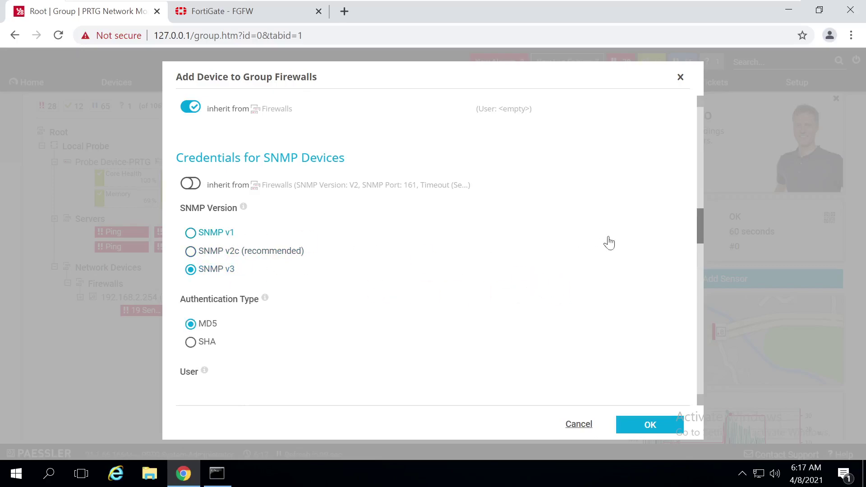
{"action": "left_click_drag", "start_coordinate": [701, 224], "coordinate": [706, 242]}
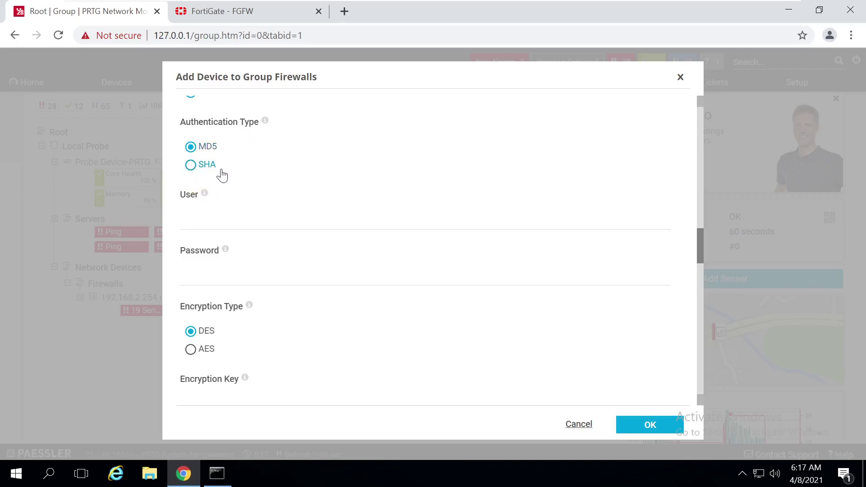
{"action": "left_click", "coordinate": [388, 205]}
{"action": "left_click", "coordinate": [216, 207]}
{"action": "left_click", "coordinate": [296, 263]}
{"action": "left_click", "coordinate": [316, 261]}
{"action": "left_click", "coordinate": [245, 206]}
{"action": "left_click_drag", "start_coordinate": [698, 256], "coordinate": [700, 247]}
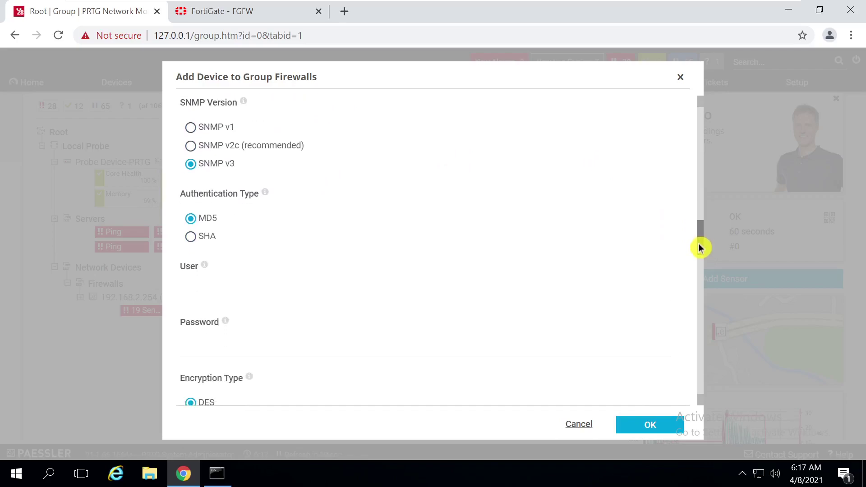
{"action": "left_click", "coordinate": [299, 280]}
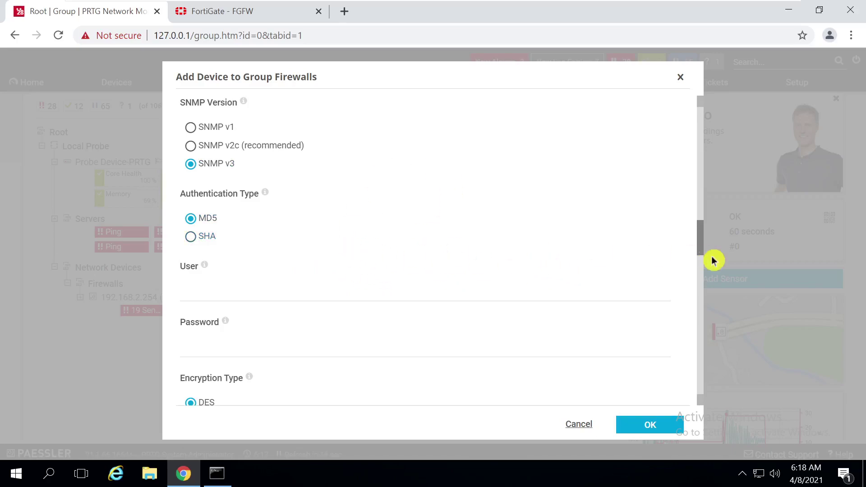
{"action": "left_click_drag", "start_coordinate": [704, 245], "coordinate": [706, 248]}
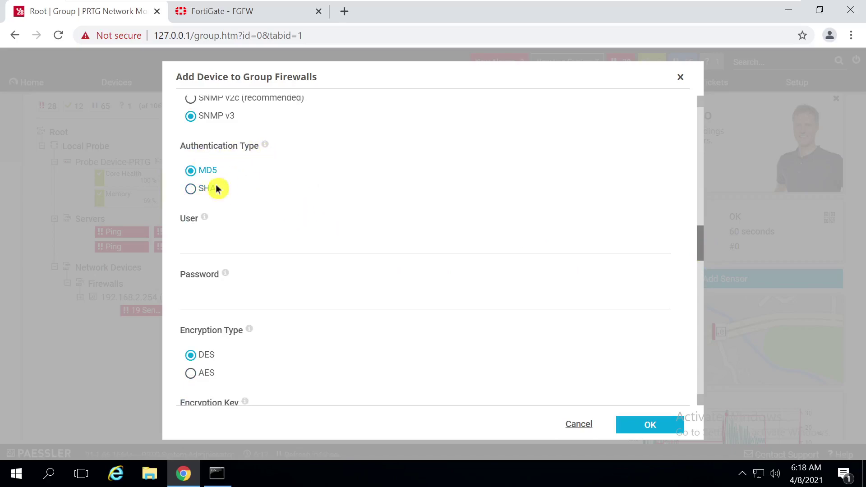
Set SHA authentication and fill in the SNMP v3 user and password
{"action": "left_click", "coordinate": [199, 189]}
{"action": "left_click", "coordinate": [195, 189]}
{"action": "key", "text": "Tab"}
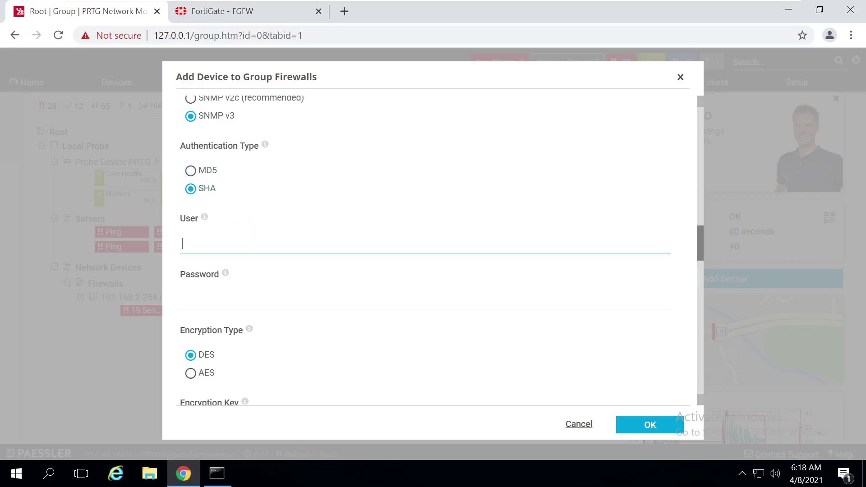
{"action": "left_click", "coordinate": [265, 293]}
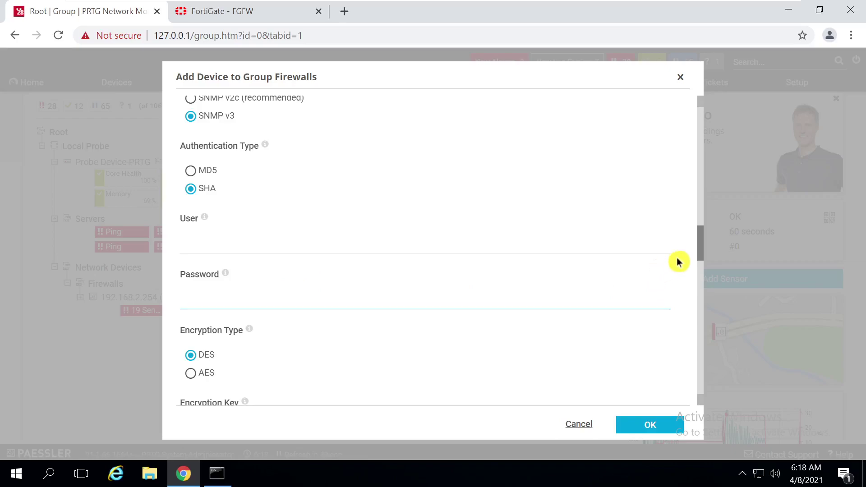
{"action": "left_click", "coordinate": [699, 258]}
{"action": "left_click_drag", "start_coordinate": [700, 257], "coordinate": [706, 274]}
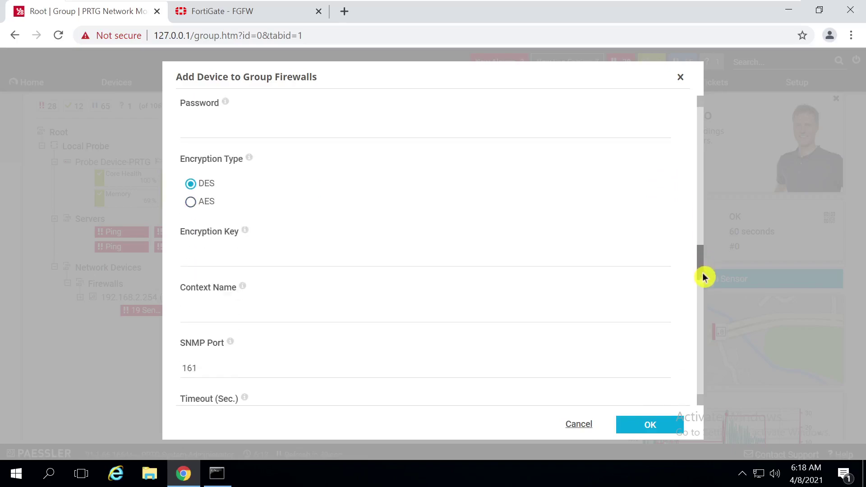
Select AES encryption and review the remaining SNMP v3 fields down to context name
{"action": "left_click", "coordinate": [192, 201]}
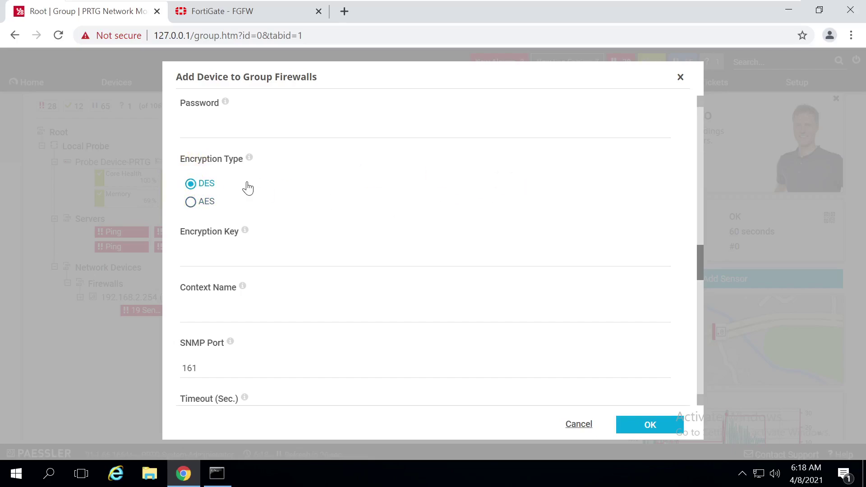
{"action": "left_click_drag", "start_coordinate": [704, 258], "coordinate": [703, 269]}
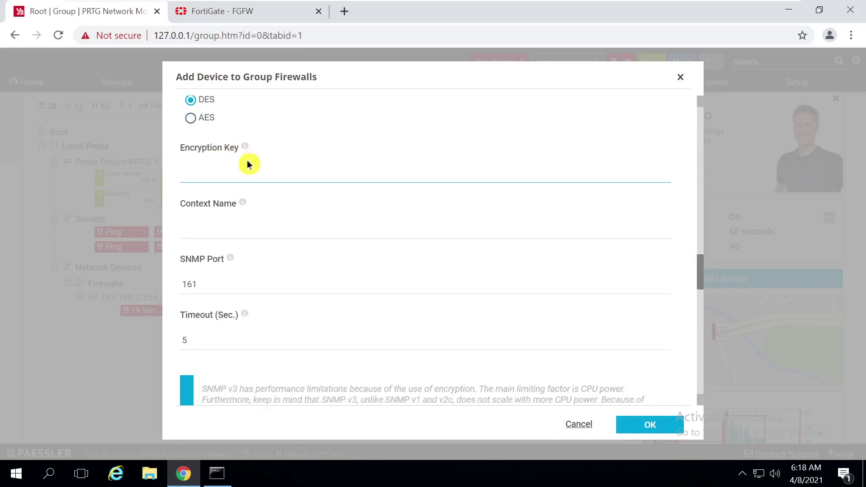
{"action": "key", "text": "Tab"}
{"action": "key", "text": "Tab"}
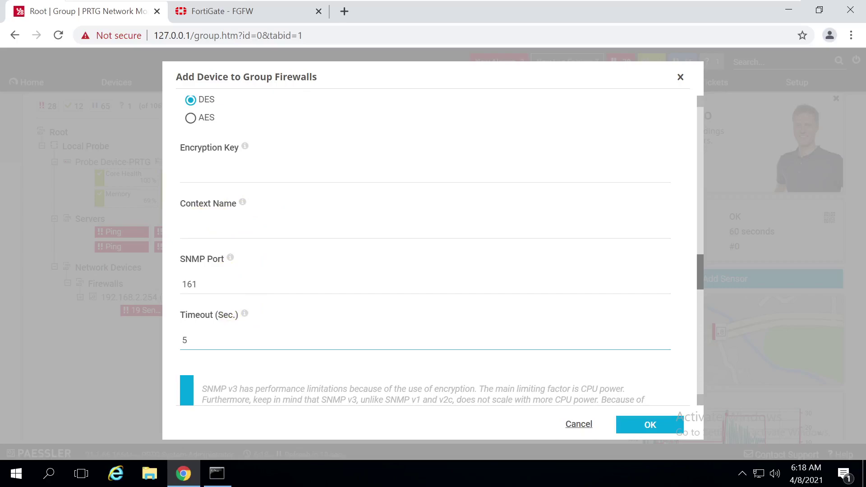
{"action": "left_click_drag", "start_coordinate": [703, 278], "coordinate": [703, 265]}
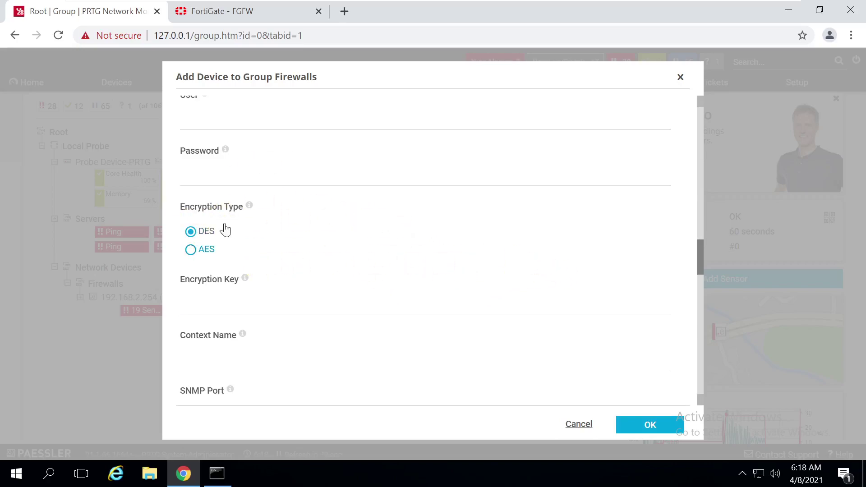
{"action": "left_click", "coordinate": [418, 220]}
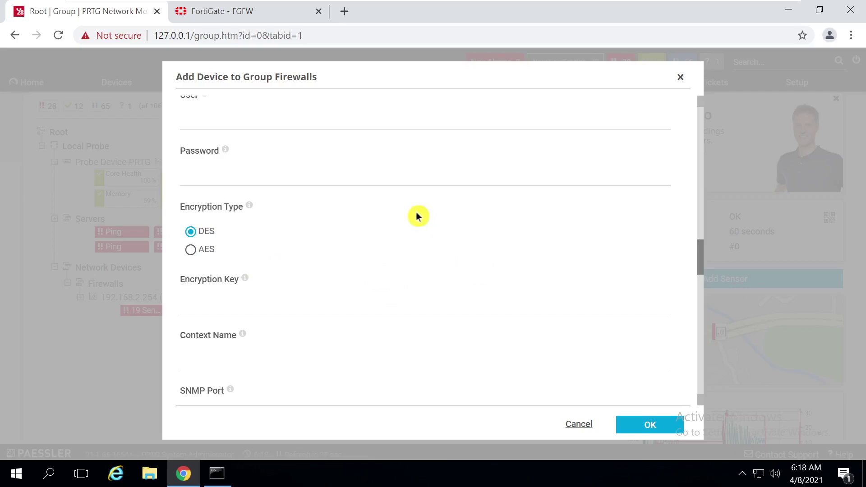
{"action": "left_click", "coordinate": [698, 274]}
{"action": "left_click_drag", "start_coordinate": [702, 270], "coordinate": [706, 252]}
{"action": "left_click", "coordinate": [340, 313]}
{"action": "left_click", "coordinate": [344, 259]}
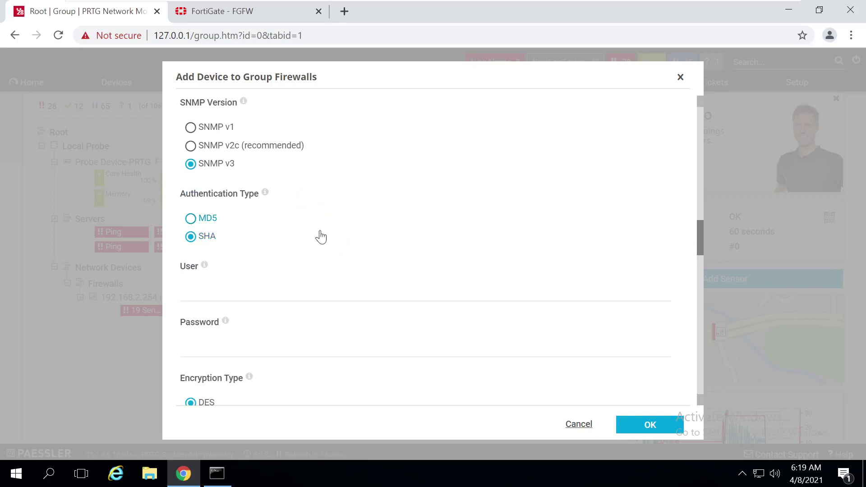
{"action": "left_click_drag", "start_coordinate": [704, 236], "coordinate": [705, 228]}
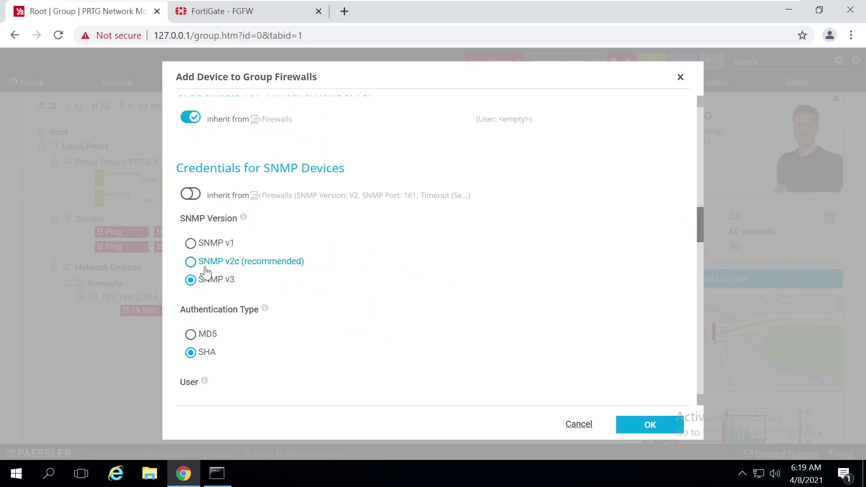
Re-enter the SNMP password, confirm AES encryption and fill in the encryption key
{"action": "left_click", "coordinate": [234, 374]}
{"action": "scroll", "coordinate": [704, 232], "scroll_direction": "down", "scroll_amount": 3}
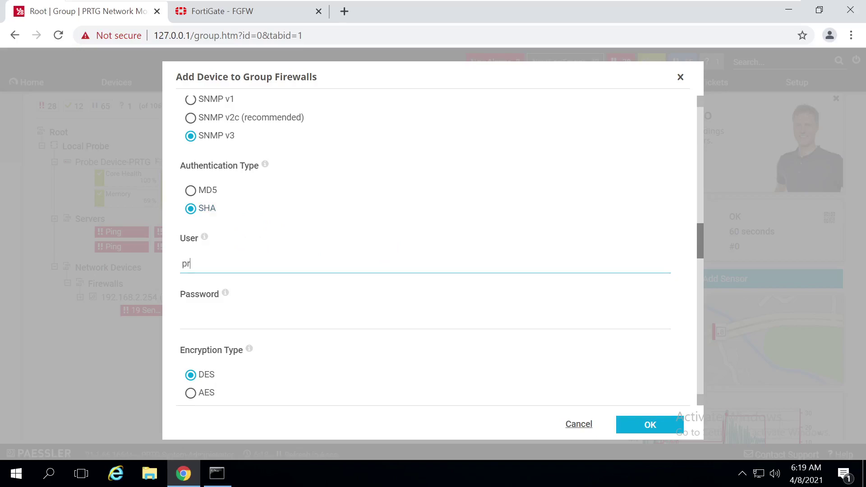
{"action": "left_click", "coordinate": [281, 331]}
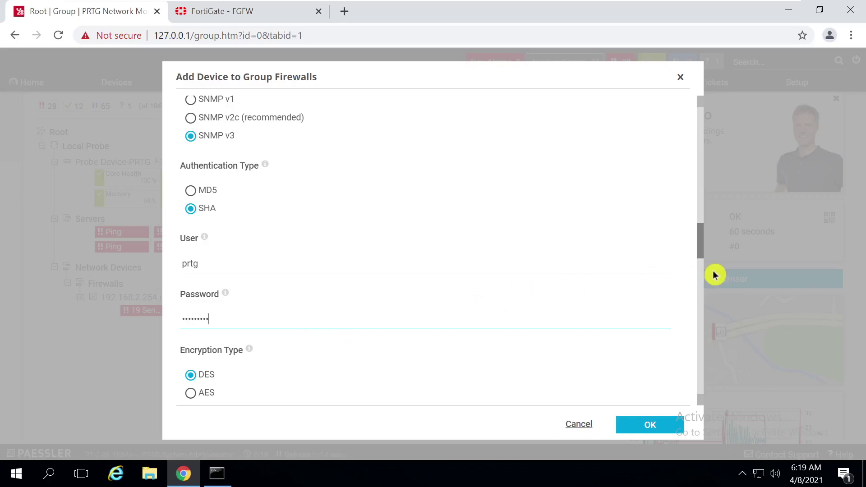
{"action": "left_click_drag", "start_coordinate": [702, 247], "coordinate": [697, 264]}
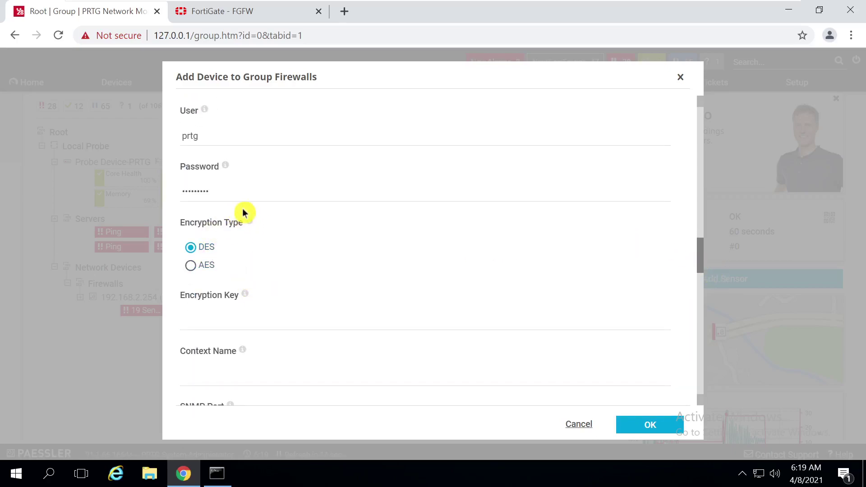
{"action": "left_click", "coordinate": [195, 267]}
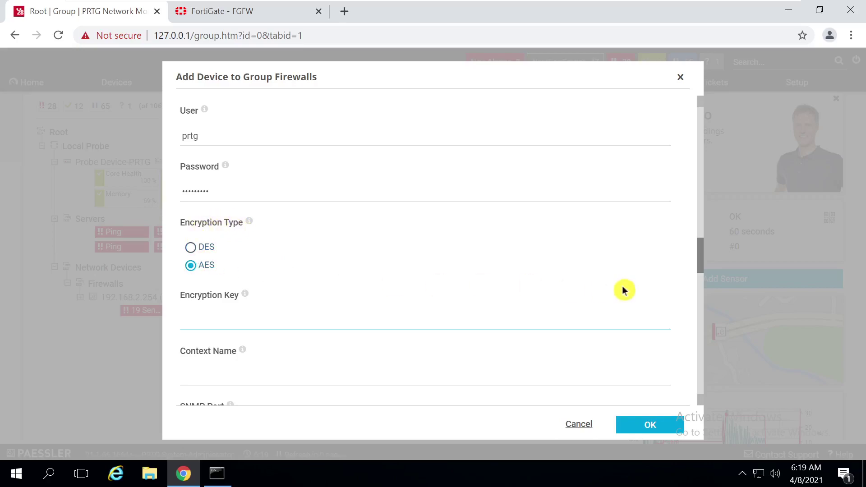
{"action": "scroll", "coordinate": [605, 278], "scroll_direction": "down", "scroll_amount": 2}
{"action": "left_click", "coordinate": [605, 237]}
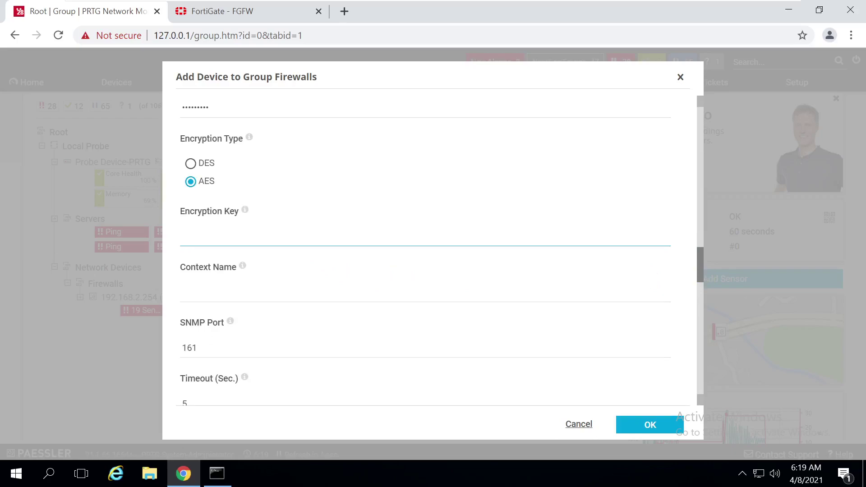
{"action": "scroll", "coordinate": [294, 251], "scroll_direction": "up", "scroll_amount": 8}
{"action": "scroll", "coordinate": [294, 251], "scroll_direction": "down", "scroll_amount": 8}
{"action": "left_click_drag", "start_coordinate": [700, 274], "coordinate": [705, 286]}
Confirm the Fortigate device with OK and go to the FortiGate - FGFW tab
{"action": "left_click", "coordinate": [650, 426]}
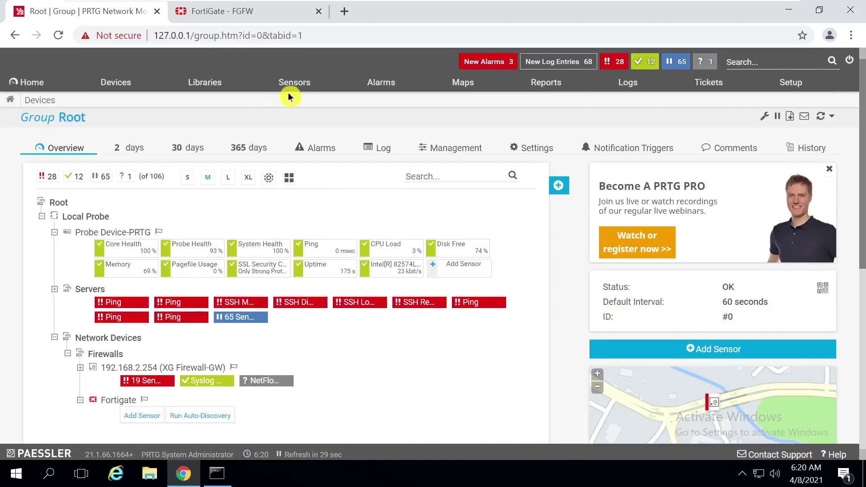
{"action": "left_click", "coordinate": [211, 11]}
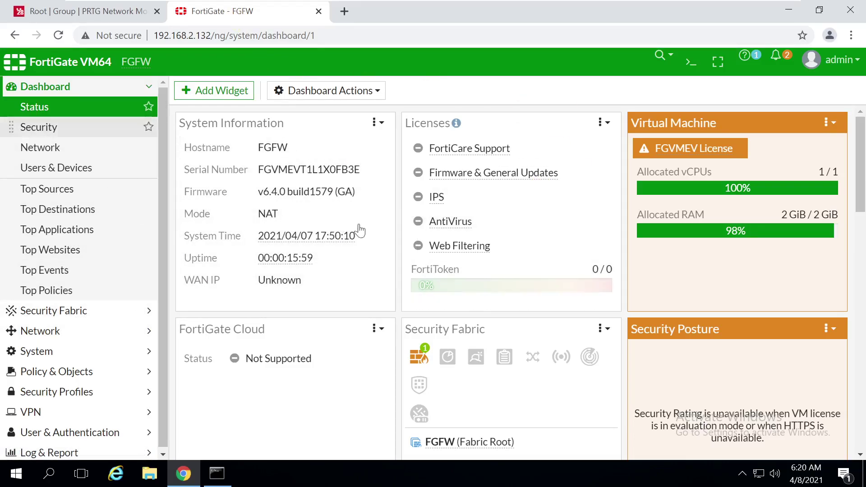
Go to Network > Interfaces and select port1 (192.168.2.132/255.255.255.0)
{"action": "left_click", "coordinate": [59, 331]}
{"action": "left_click", "coordinate": [49, 155]}
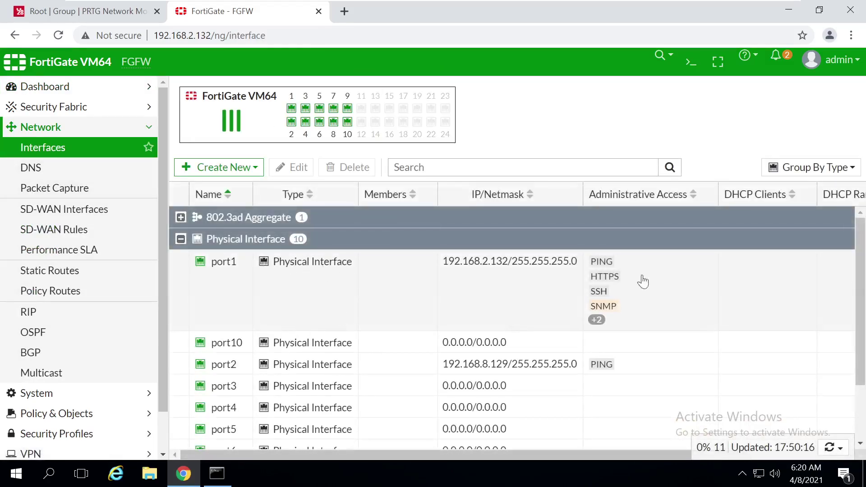
{"action": "scroll", "coordinate": [428, 278], "scroll_direction": "down", "scroll_amount": 1}
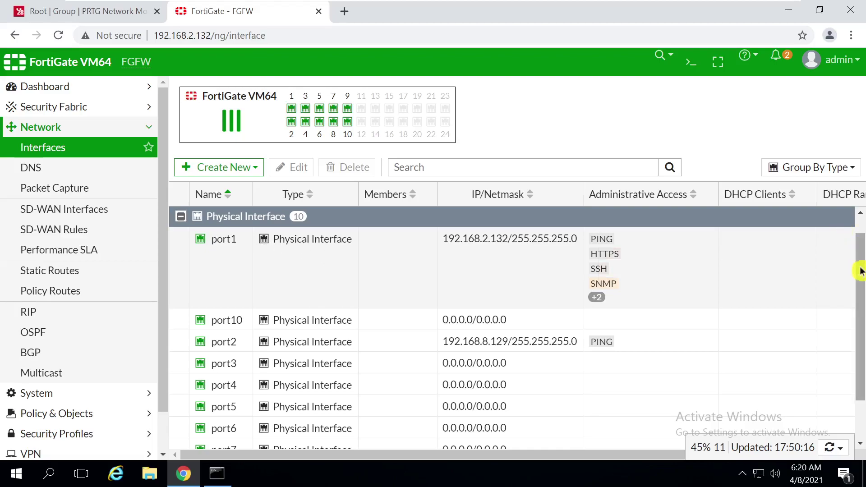
{"action": "scroll", "coordinate": [860, 270], "scroll_direction": "down", "scroll_amount": 3}
{"action": "scroll", "coordinate": [860, 284], "scroll_direction": "up", "scroll_amount": 3}
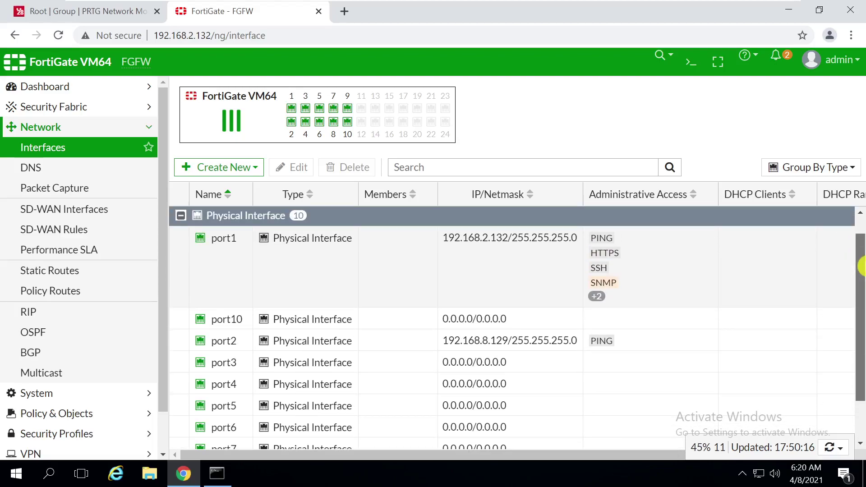
{"action": "mouse_move", "coordinate": [214, 347]}
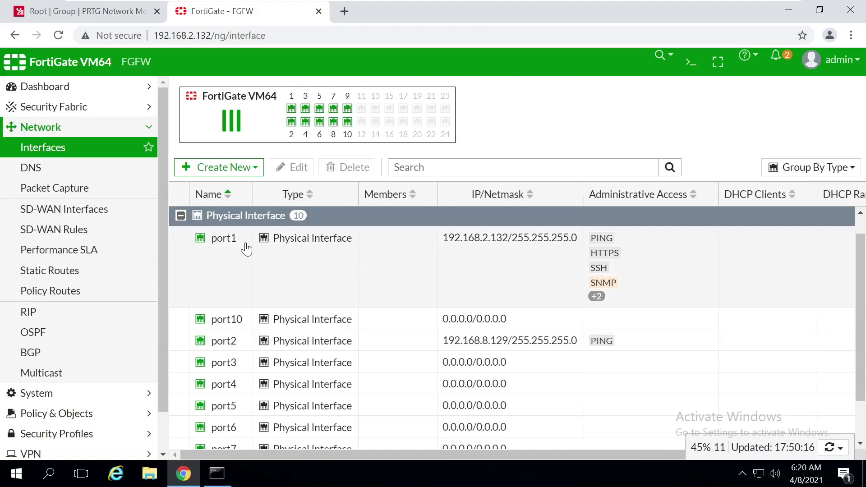
{"action": "left_click", "coordinate": [227, 240]}
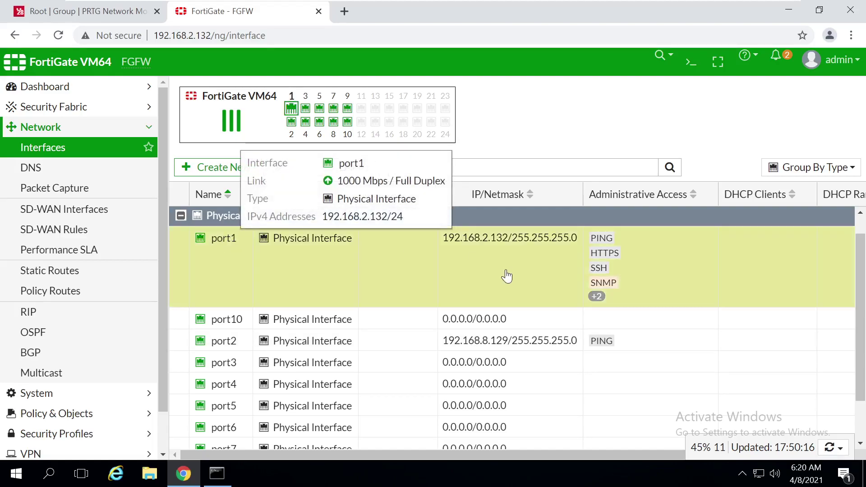
Edit port1, verify PING and SNMP administrative access are enabled, then expand System
{"action": "left_click", "coordinate": [292, 168]}
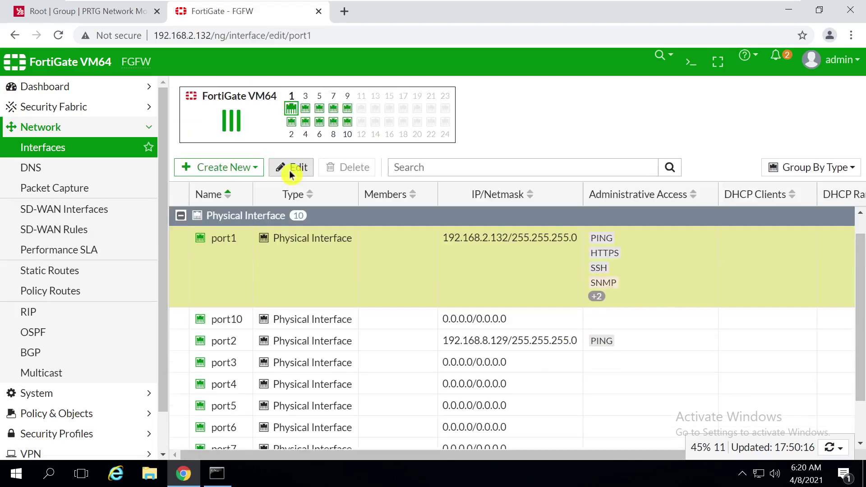
{"action": "scroll", "coordinate": [857, 259], "scroll_direction": "down", "scroll_amount": 1}
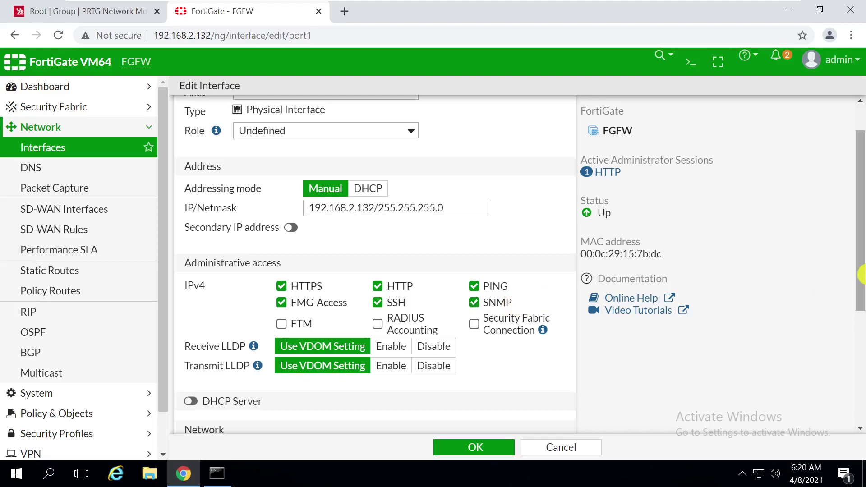
{"action": "mouse_move", "coordinate": [861, 274]}
{"action": "left_mouse_down"}
{"action": "mouse_move", "coordinate": [861, 252]}
{"action": "mouse_move", "coordinate": [861, 262]}
{"action": "left_mouse_up"}
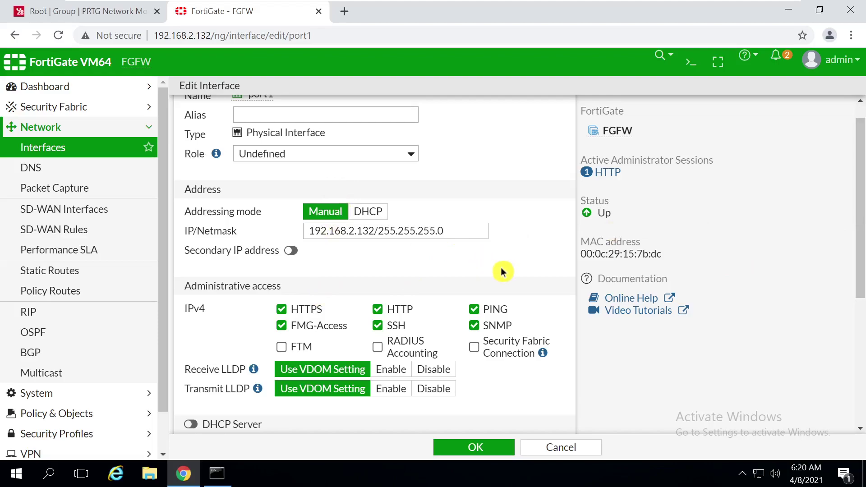
{"action": "scroll", "coordinate": [861, 198], "scroll_direction": "up", "scroll_amount": 1}
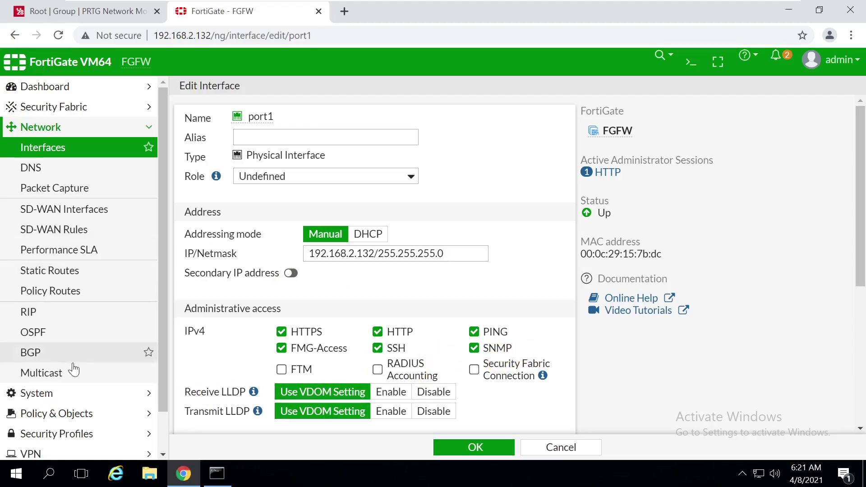
{"action": "left_click", "coordinate": [38, 397]}
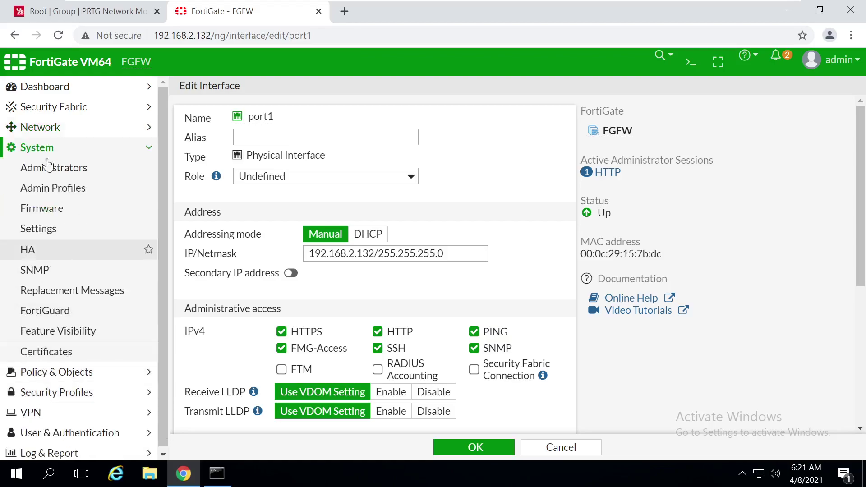
Enable the SNMP agent with description PRTG, location Datacenter and contact Admin
{"action": "left_click", "coordinate": [43, 273]}
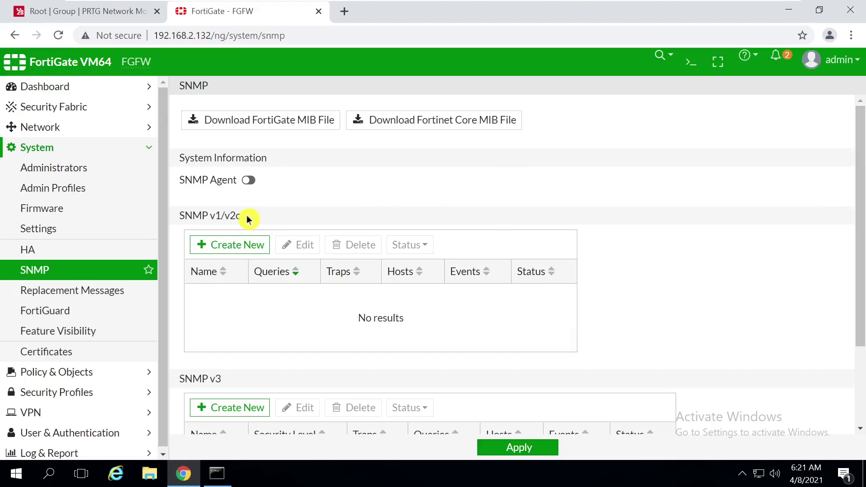
{"action": "left_click", "coordinate": [248, 181]}
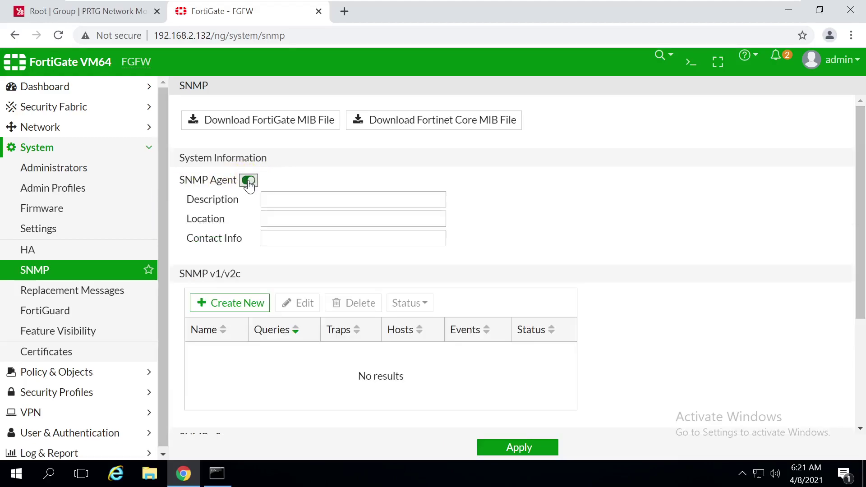
{"action": "left_click", "coordinate": [316, 199]}
{"action": "left_click", "coordinate": [316, 219]}
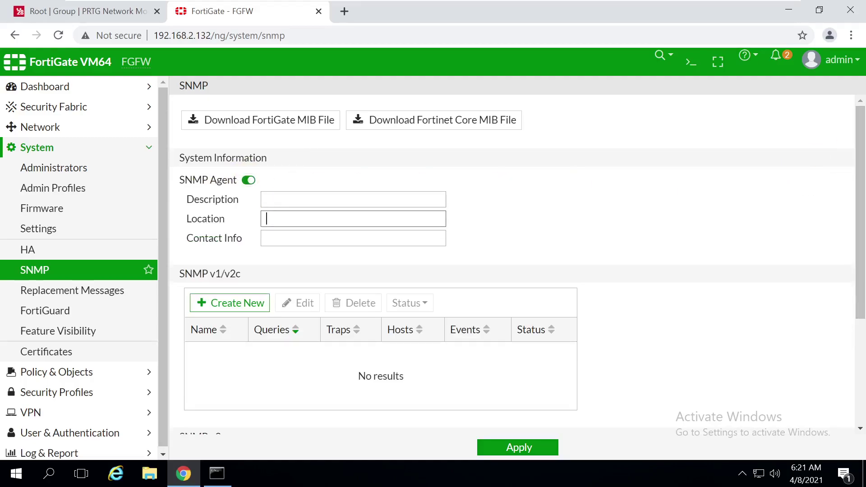
{"action": "left_click", "coordinate": [316, 238]}
{"action": "left_click", "coordinate": [316, 200]}
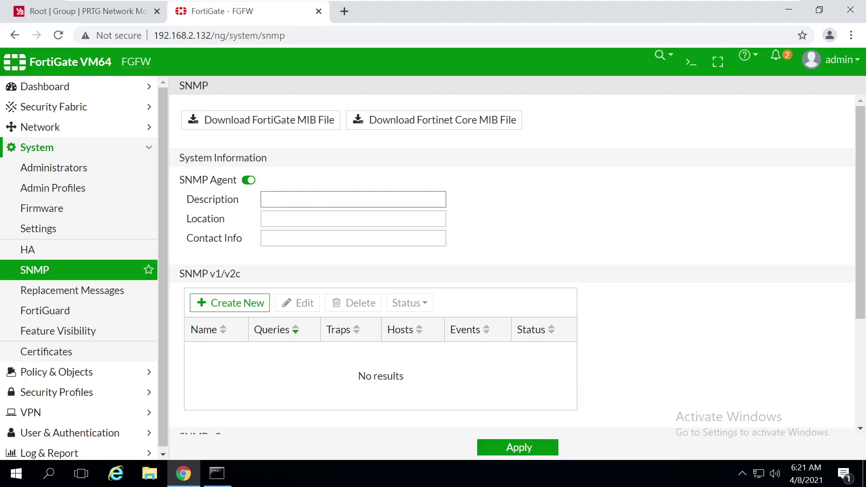
{"action": "type", "text": "PRTG"}
{"action": "left_click", "coordinate": [316, 219]}
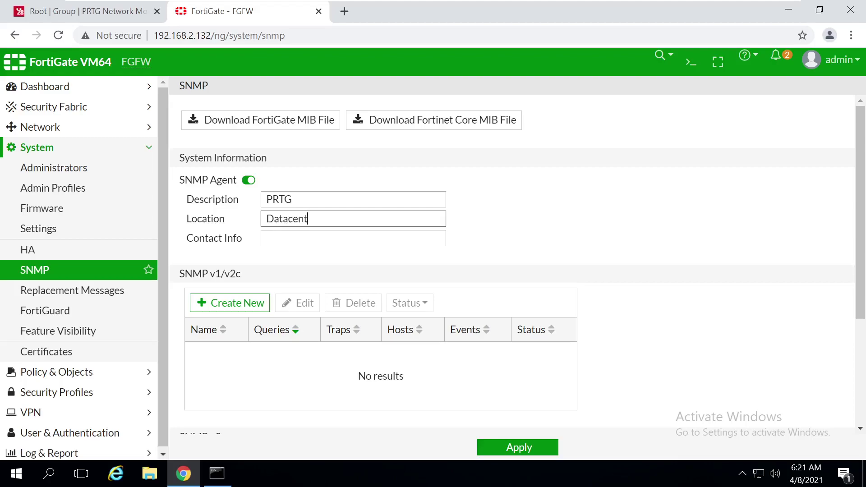
{"action": "left_click", "coordinate": [305, 237]}
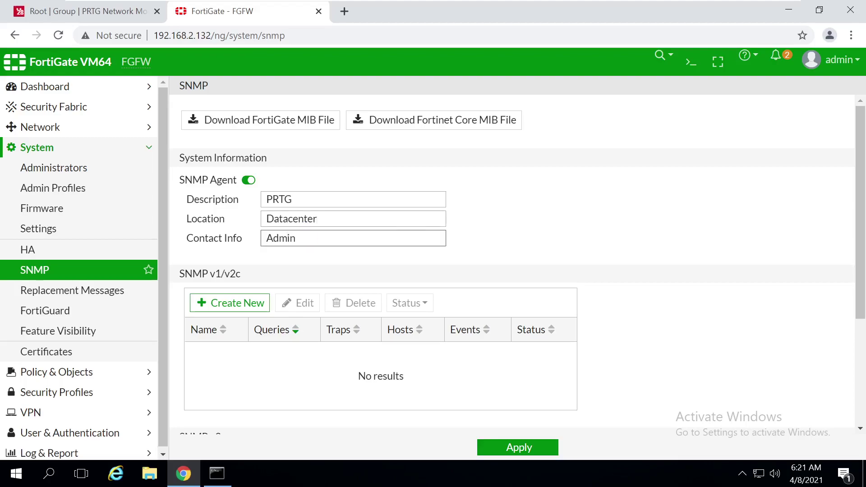
Create a new SNMP v1/v2c community
{"action": "left_click_drag", "start_coordinate": [861, 264], "coordinate": [860, 296]}
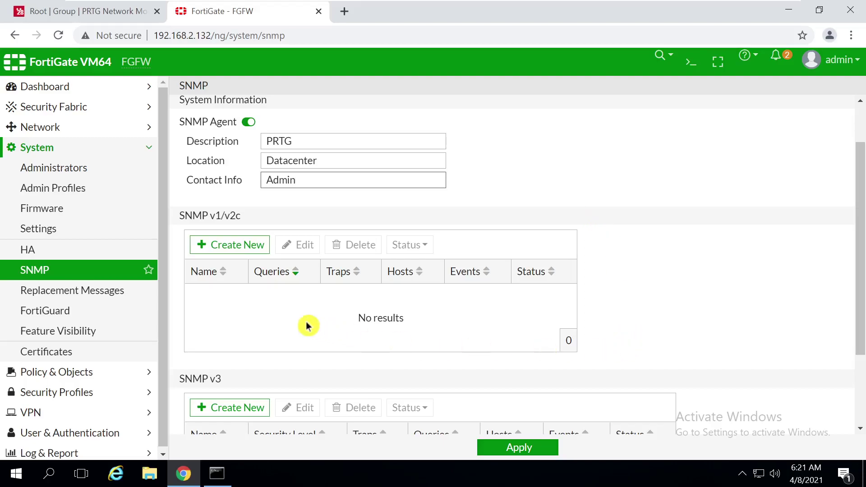
{"action": "left_click_drag", "start_coordinate": [861, 224], "coordinate": [860, 242]}
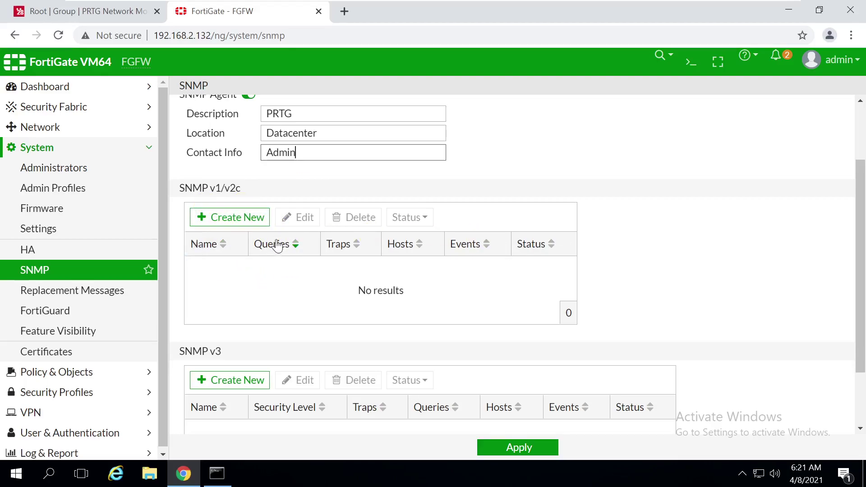
{"action": "left_click", "coordinate": [246, 218]}
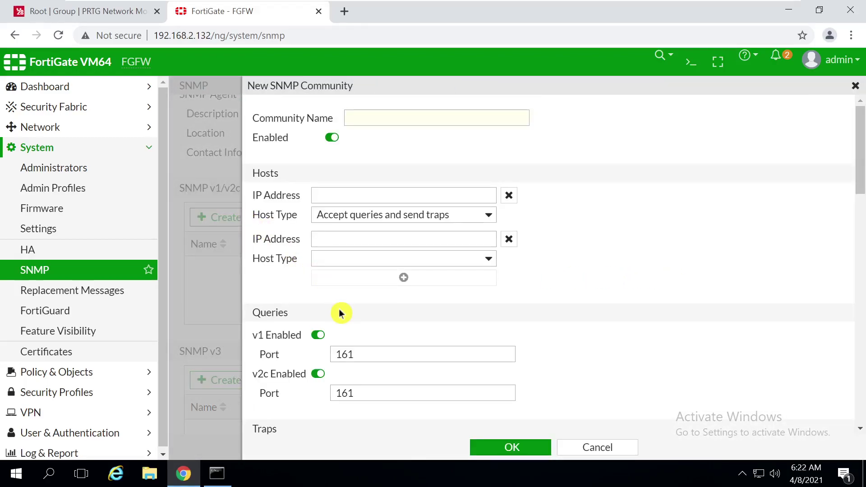
{"action": "left_click", "coordinate": [361, 118]}
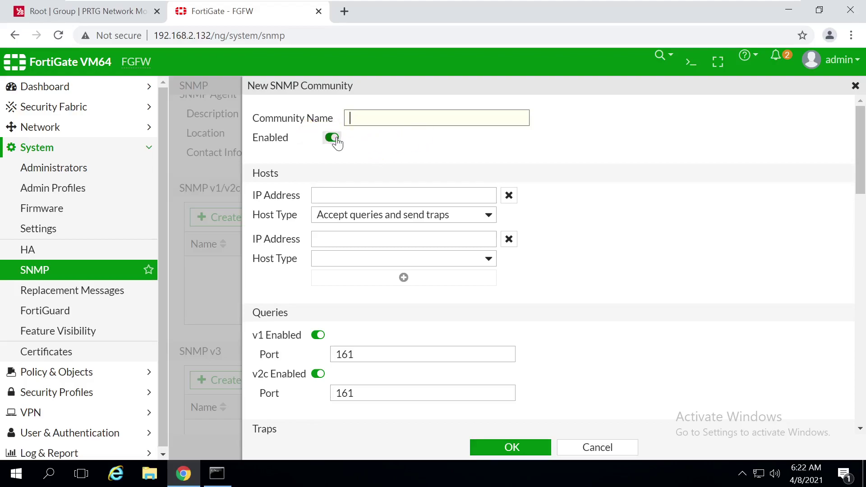
{"action": "left_click", "coordinate": [358, 197]}
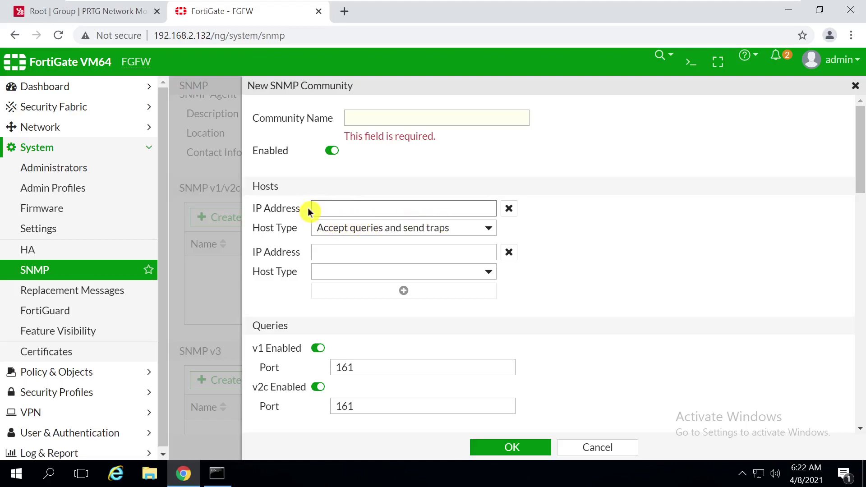
{"action": "left_click", "coordinate": [410, 231]}
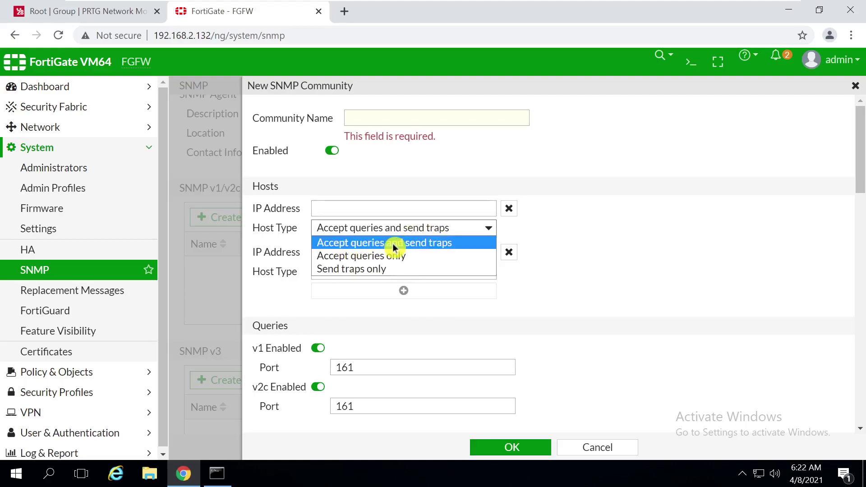
{"action": "left_click", "coordinate": [374, 259]}
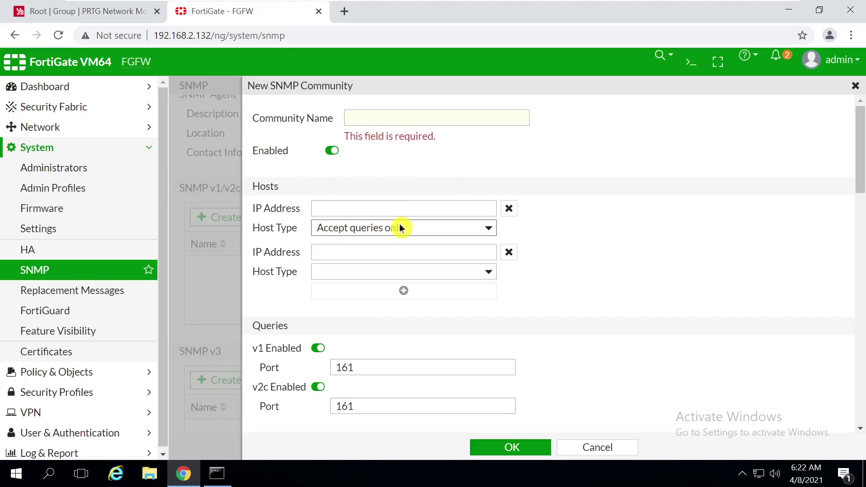
{"action": "left_click", "coordinate": [384, 229]}
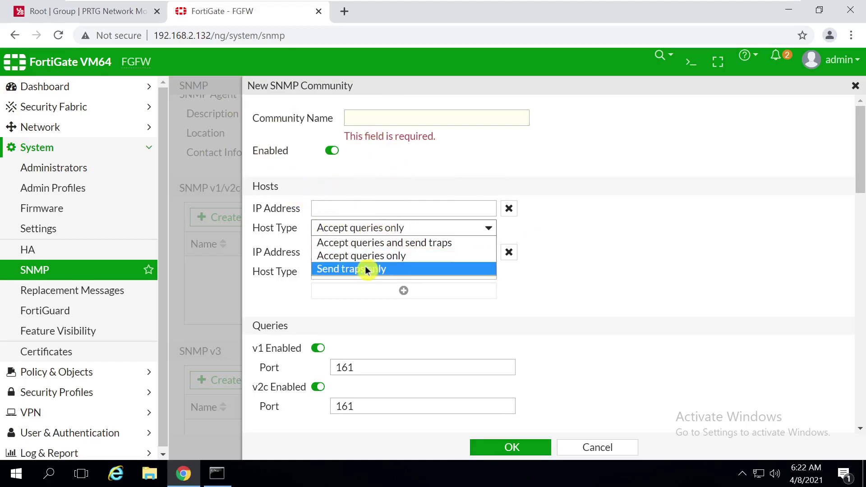
{"action": "left_click", "coordinate": [361, 244]}
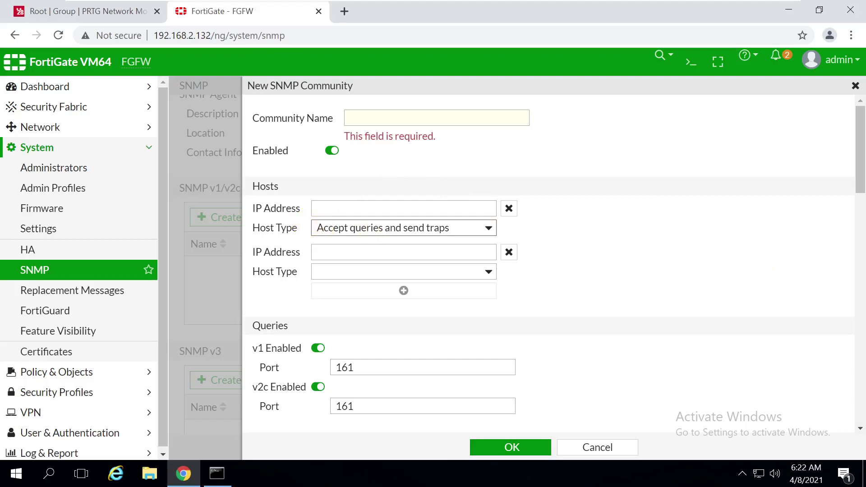
{"action": "scroll", "coordinate": [861, 204], "scroll_direction": "down", "scroll_amount": 3}
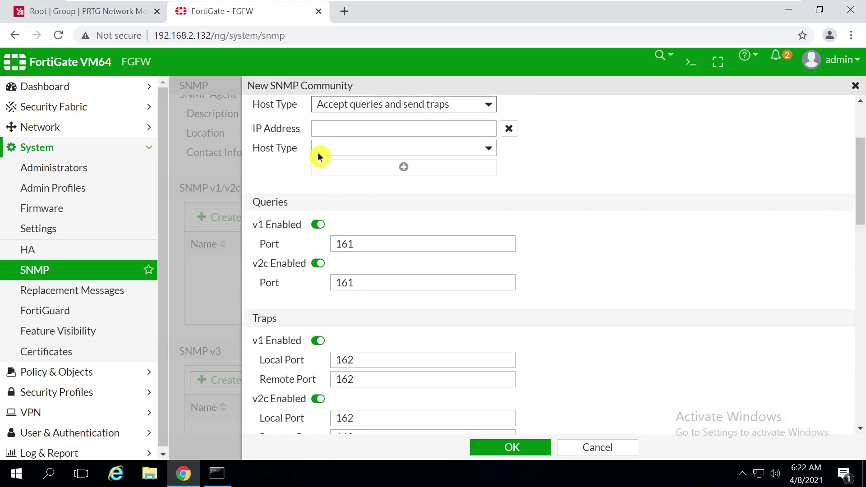
{"action": "left_click", "coordinate": [861, 254]}
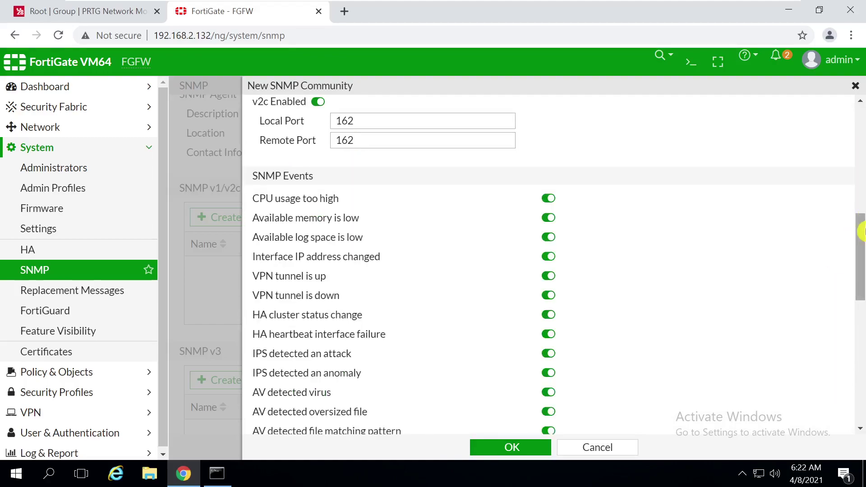
{"action": "scroll", "coordinate": [860, 231], "scroll_direction": "up", "scroll_amount": 3}
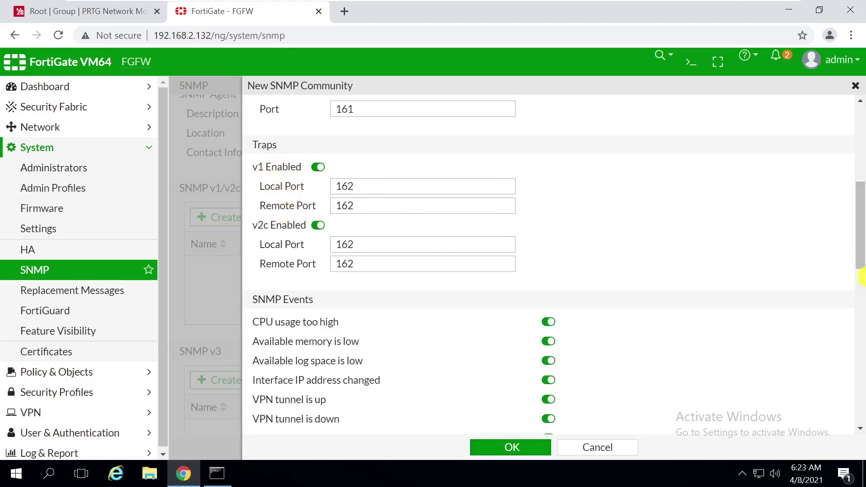
{"action": "left_click_drag", "start_coordinate": [861, 245], "coordinate": [861, 226]}
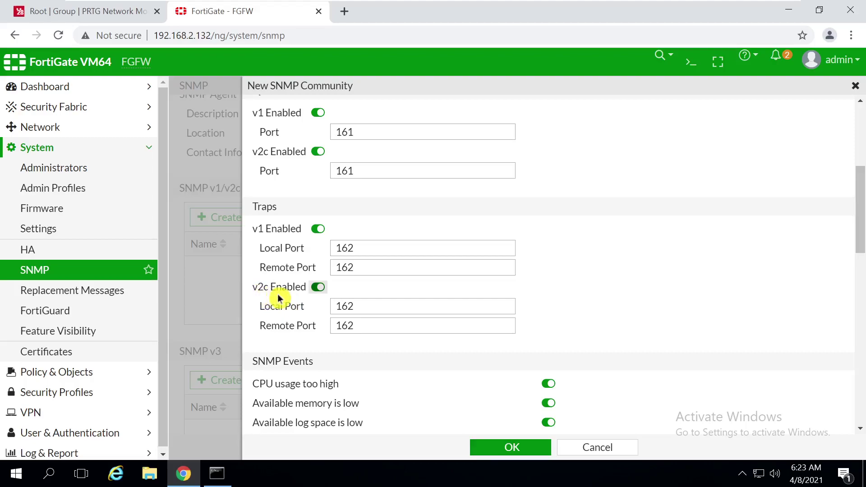
{"action": "left_click_drag", "start_coordinate": [858, 248], "coordinate": [859, 184]}
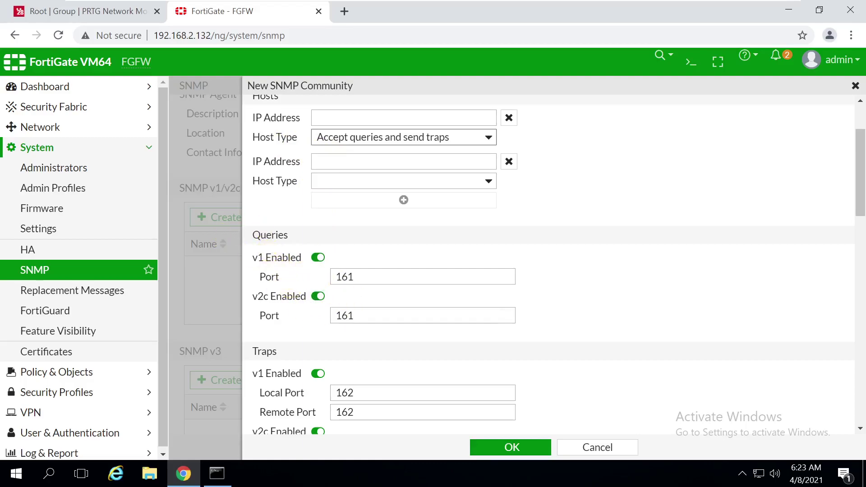
{"action": "left_click_drag", "start_coordinate": [284, 235], "coordinate": [252, 235]}
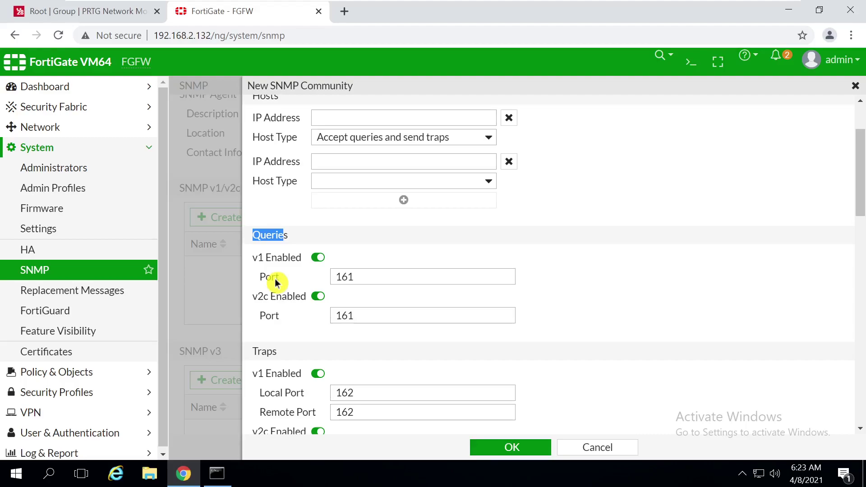
Disable v1 queries in the new SNMP community, keep v2c queries enabled, and review the Traps and SNMP Events sections
{"action": "left_click", "coordinate": [318, 297]}
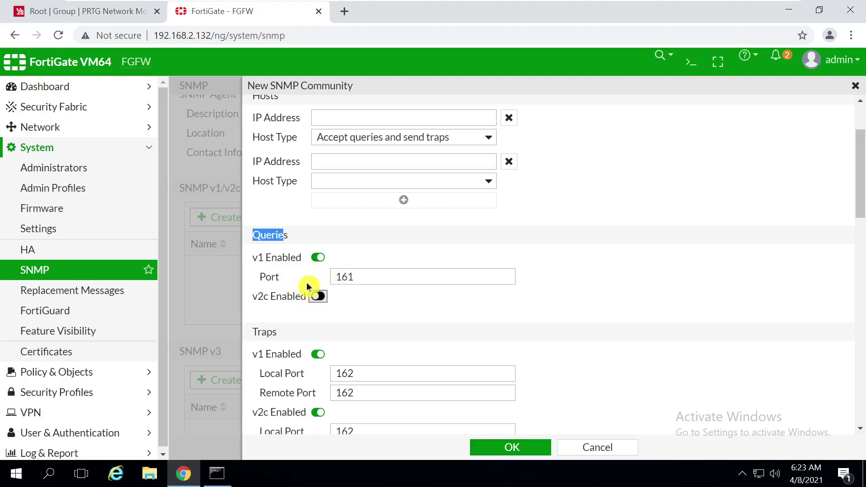
{"action": "left_click", "coordinate": [317, 257]}
{"action": "left_click", "coordinate": [318, 277]}
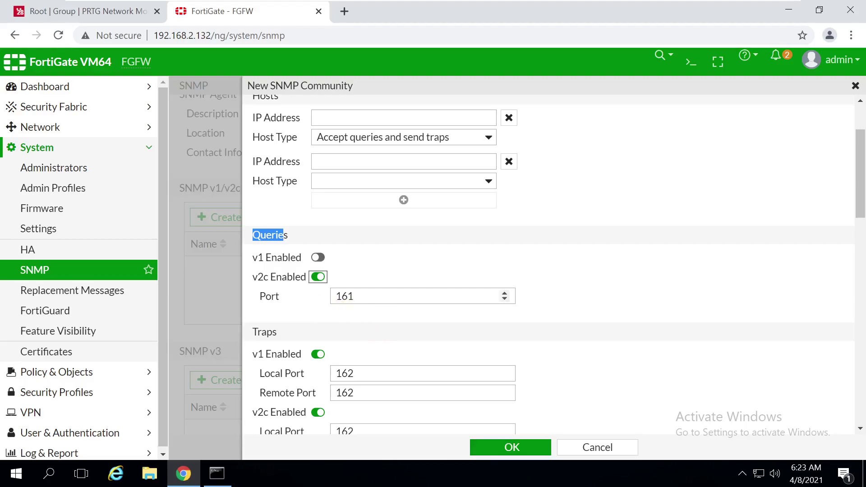
{"action": "left_click_drag", "start_coordinate": [861, 207], "coordinate": [860, 221]}
{"action": "left_click", "coordinate": [318, 302]}
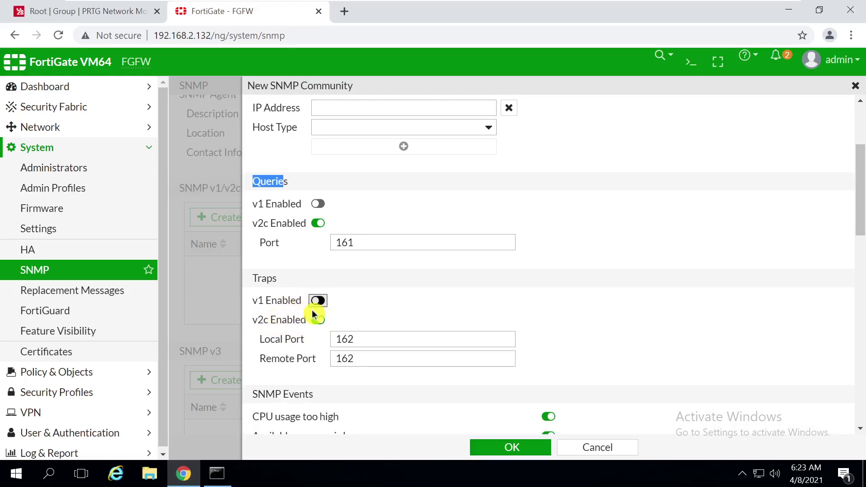
{"action": "left_click", "coordinate": [315, 205]}
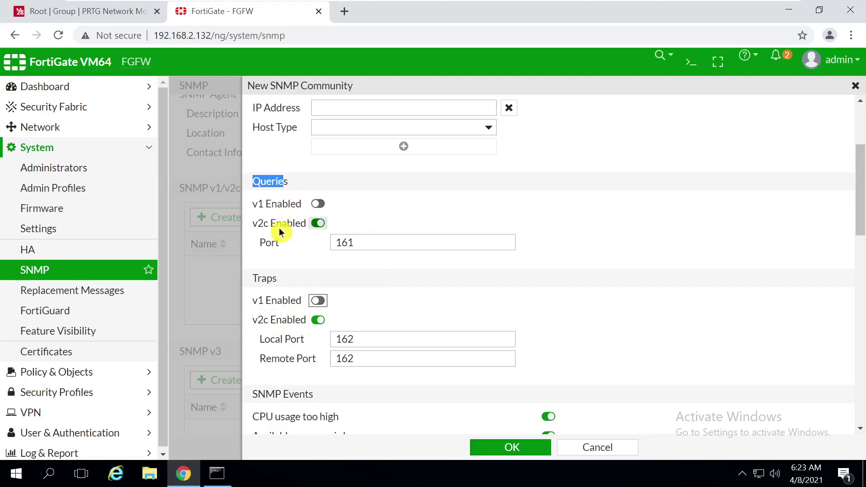
{"action": "left_click_drag", "start_coordinate": [861, 209], "coordinate": [862, 252]}
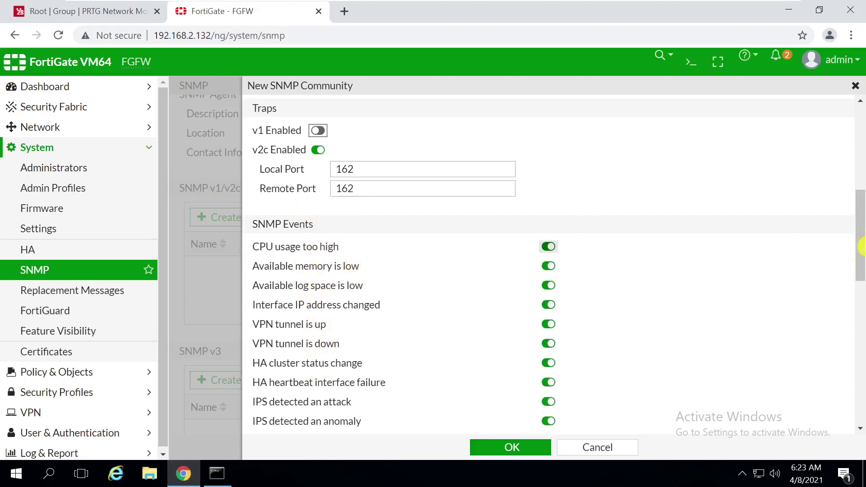
{"action": "mouse_move", "coordinate": [861, 228]}
{"action": "left_mouse_down"}
{"action": "mouse_move", "coordinate": [861, 365]}
{"action": "mouse_move", "coordinate": [862, 229]}
{"action": "left_mouse_up"}
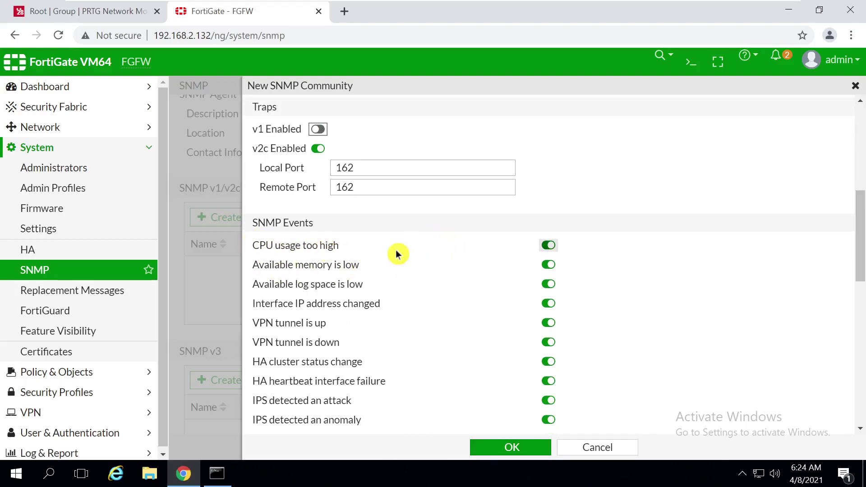
{"action": "left_click_drag", "start_coordinate": [861, 216], "coordinate": [861, 440]}
{"action": "left_click_drag", "start_coordinate": [862, 350], "coordinate": [862, 89]}
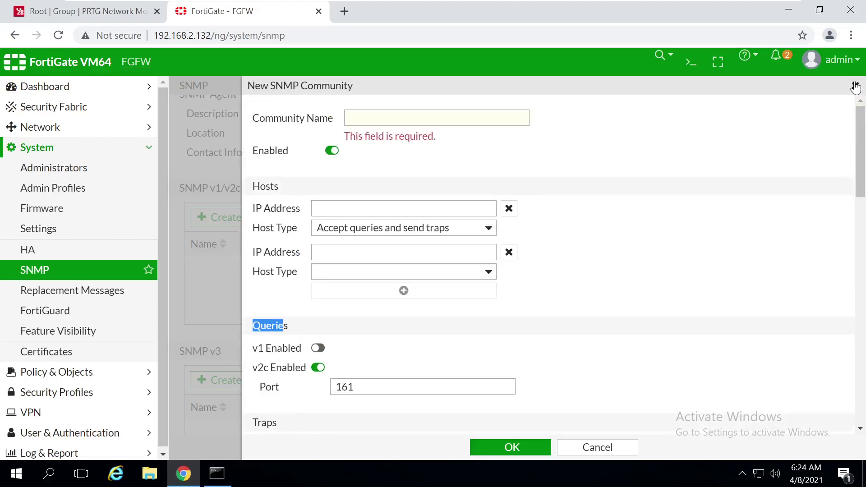
Discard the new SNMP community and scroll down to the SNMP v3 section
{"action": "left_click", "coordinate": [856, 86]}
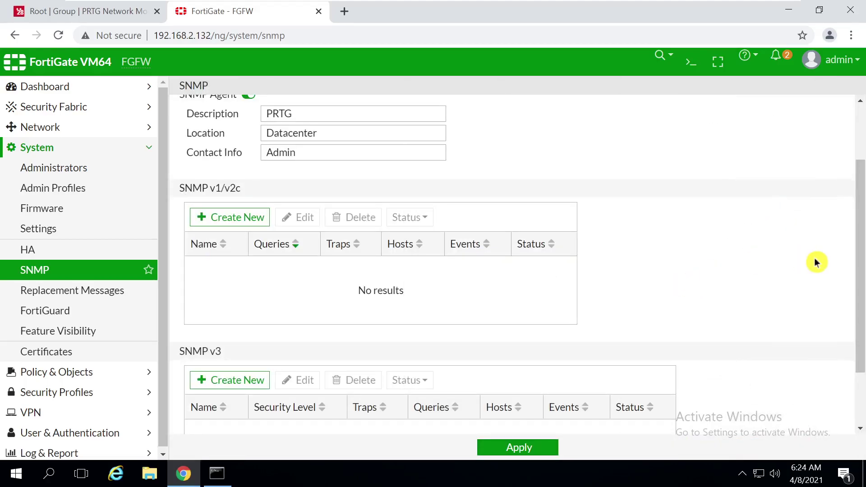
{"action": "left_click_drag", "start_coordinate": [861, 255], "coordinate": [859, 294]}
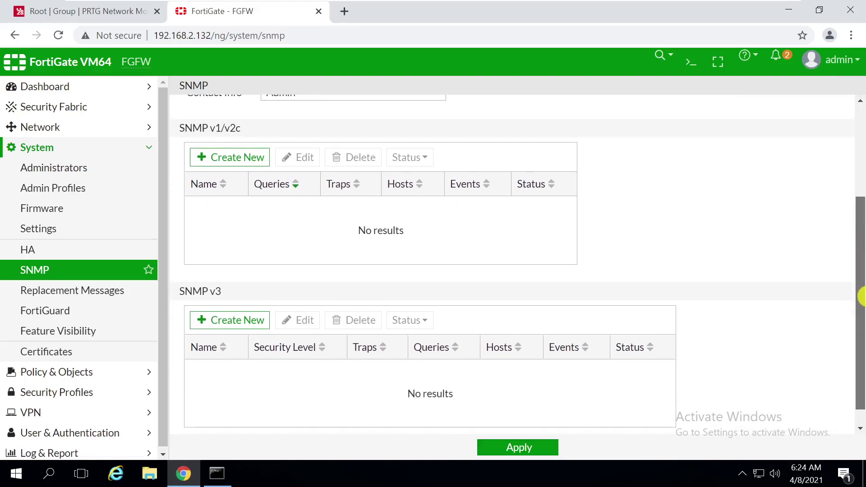
{"action": "left_click", "coordinate": [861, 187]}
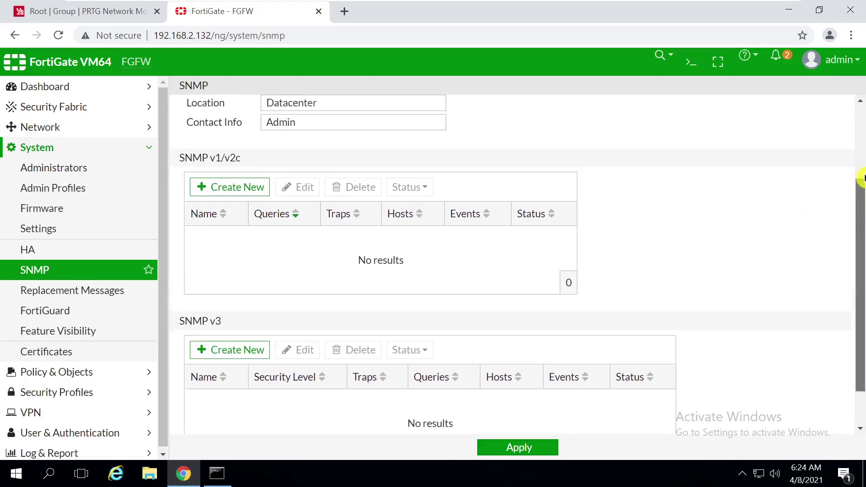
{"action": "left_click_drag", "start_coordinate": [861, 170], "coordinate": [861, 180]}
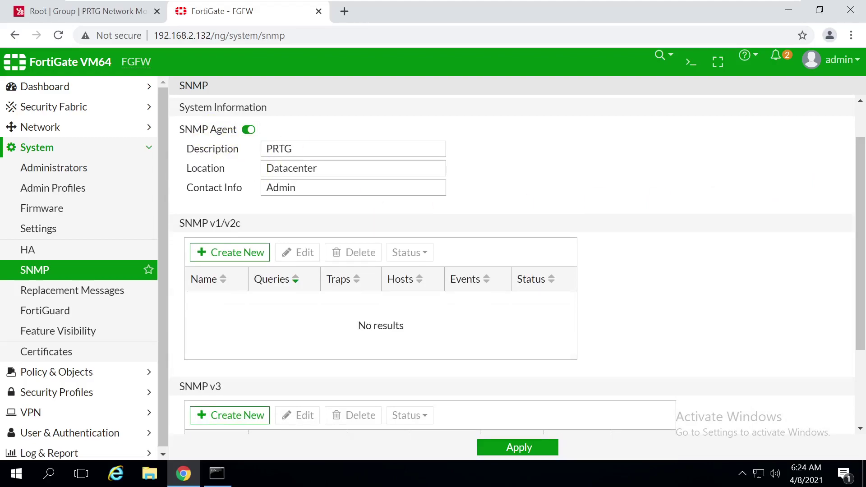
{"action": "left_click_drag", "start_coordinate": [861, 165], "coordinate": [860, 305]}
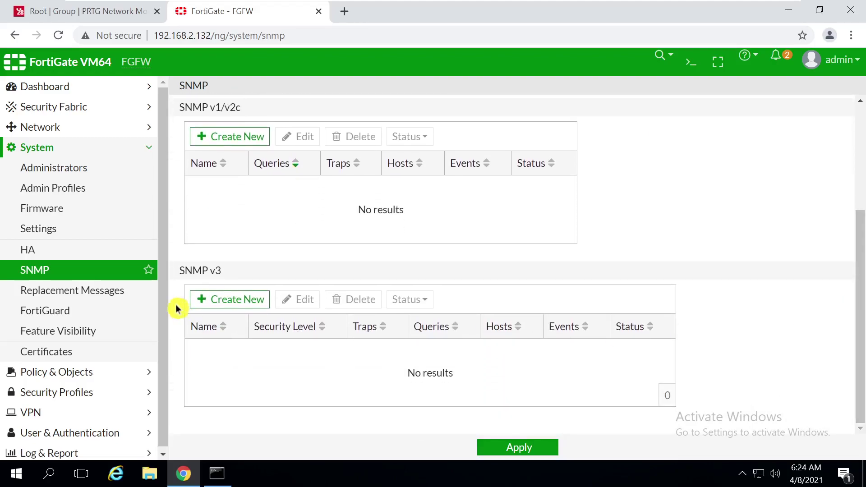
{"action": "left_click_drag", "start_coordinate": [224, 273], "coordinate": [193, 269]}
Start a new SNMP v3 user and place the cursor in User Name
{"action": "left_click", "coordinate": [301, 399]}
{"action": "left_click", "coordinate": [244, 305]}
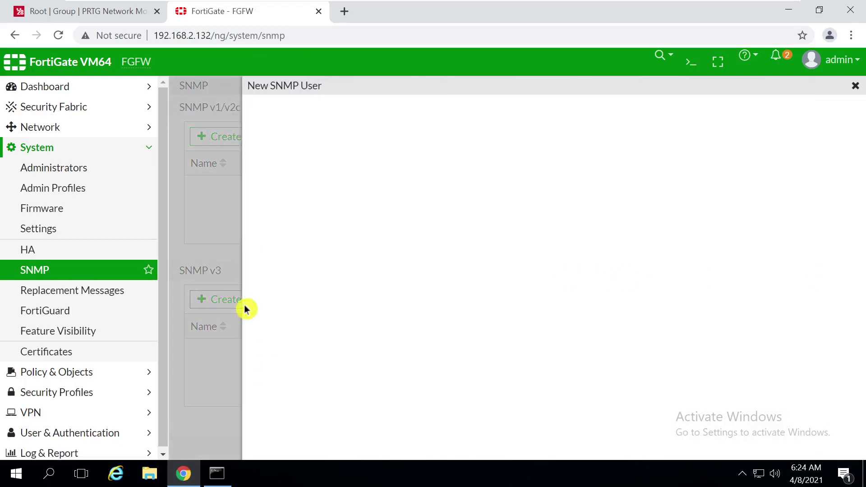
{"action": "left_click", "coordinate": [354, 118]}
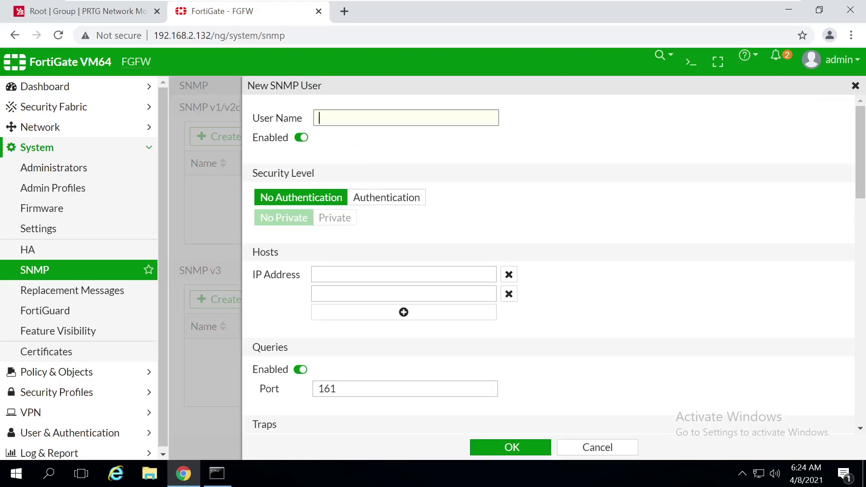
Show the Fortigate device's Settings in PRTG, scrolled to Credentials for SNMP Devices
{"action": "left_click", "coordinate": [91, 14]}
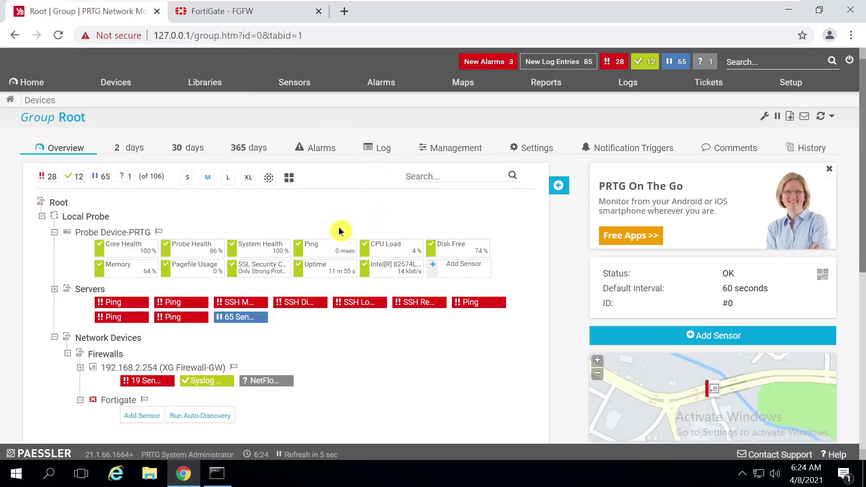
{"action": "left_click", "coordinate": [111, 400]}
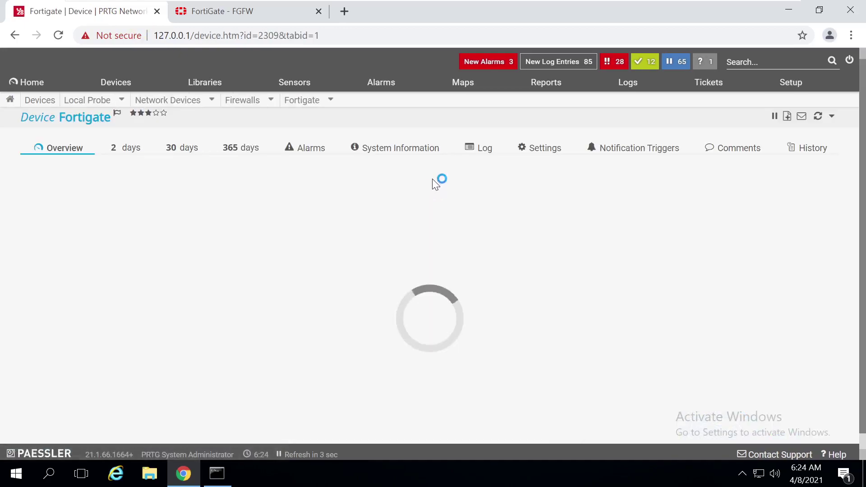
{"action": "left_click", "coordinate": [538, 152]}
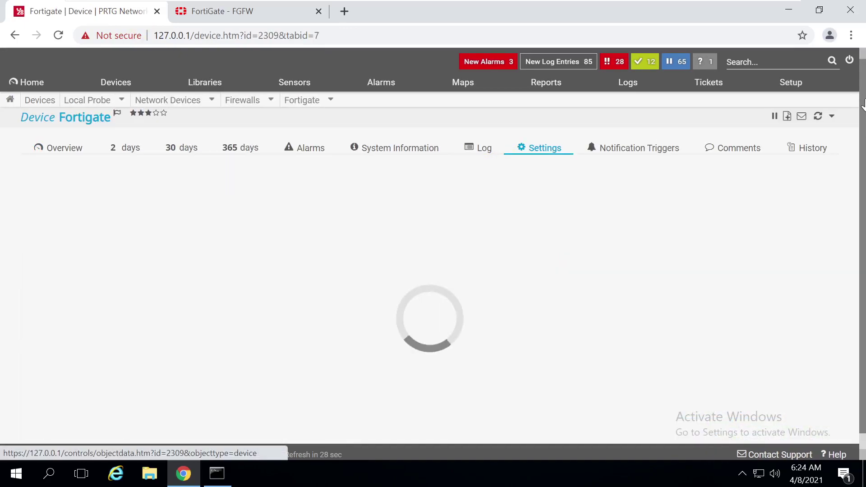
{"action": "left_click_drag", "start_coordinate": [862, 93], "coordinate": [862, 231]}
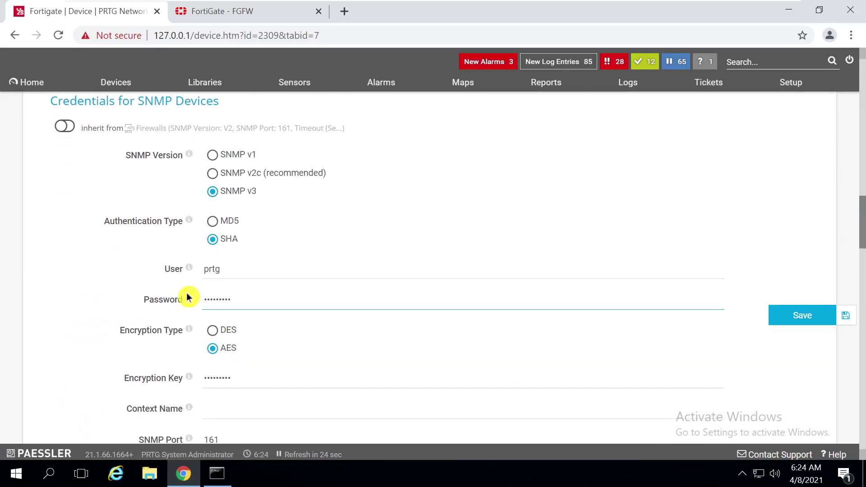
Name the SNMP user prtg and set its security level to Authentication
{"action": "left_click", "coordinate": [216, 11]}
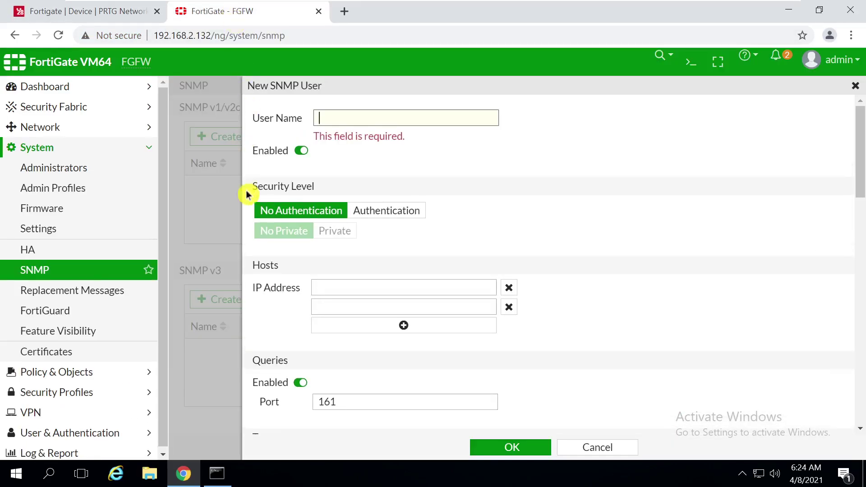
{"action": "type", "text": "prtg"}
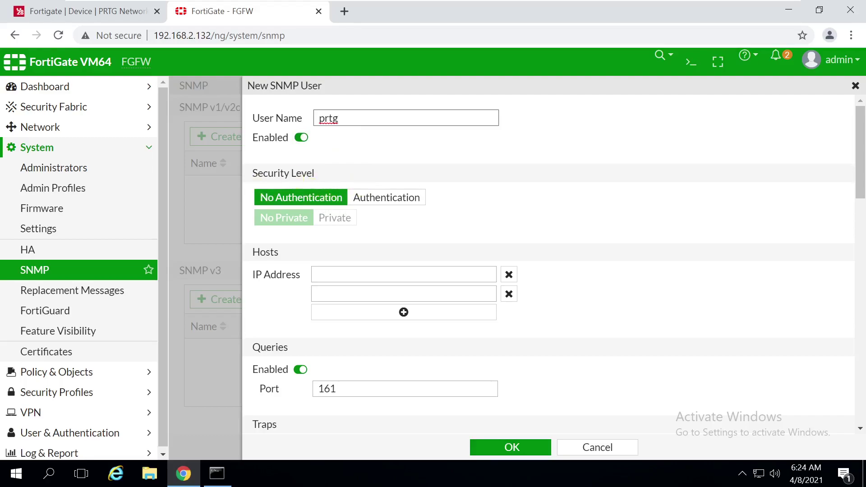
{"action": "left_click", "coordinate": [308, 194]}
{"action": "left_click", "coordinate": [376, 197]}
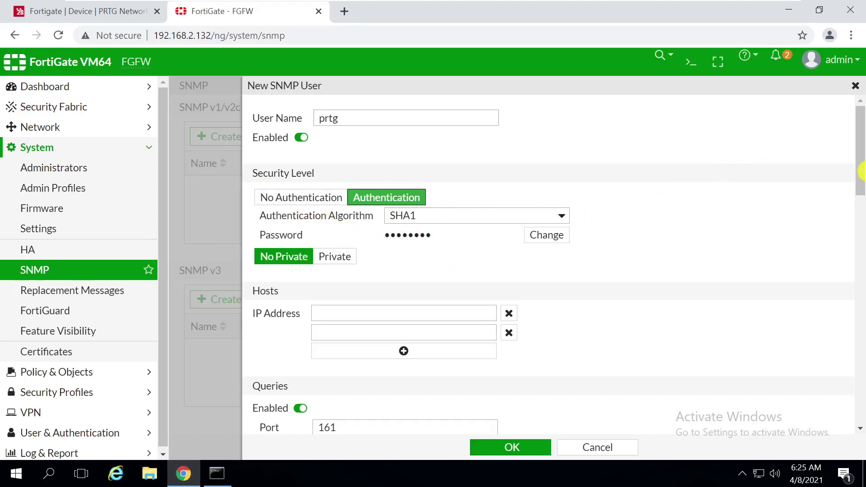
Try enabling encryption with AES, then switch privacy back off
{"action": "left_click_drag", "start_coordinate": [860, 149], "coordinate": [861, 169]}
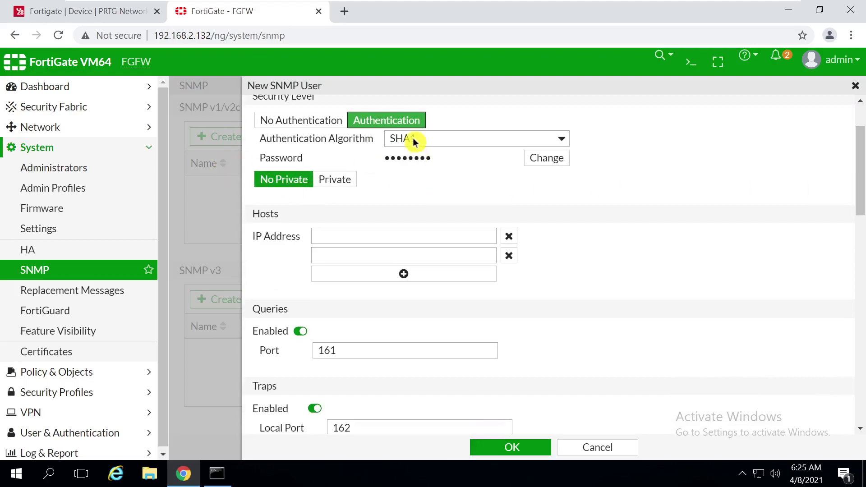
{"action": "left_click", "coordinate": [344, 180]}
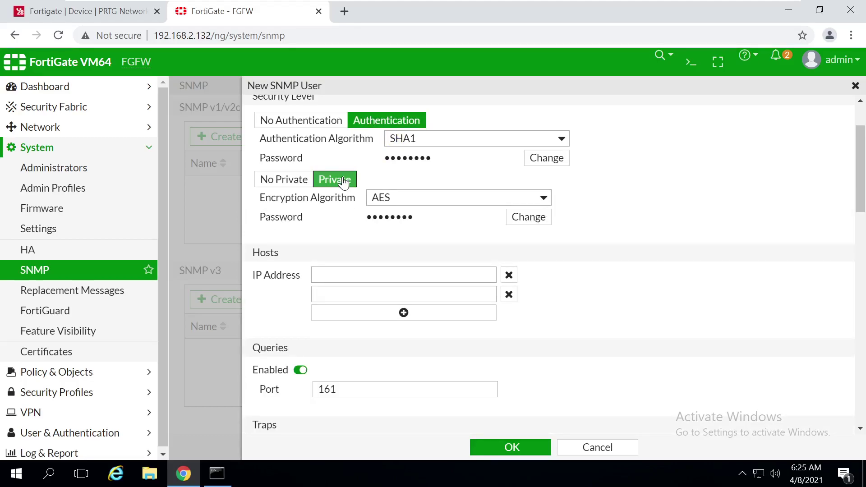
{"action": "left_click", "coordinate": [426, 199]}
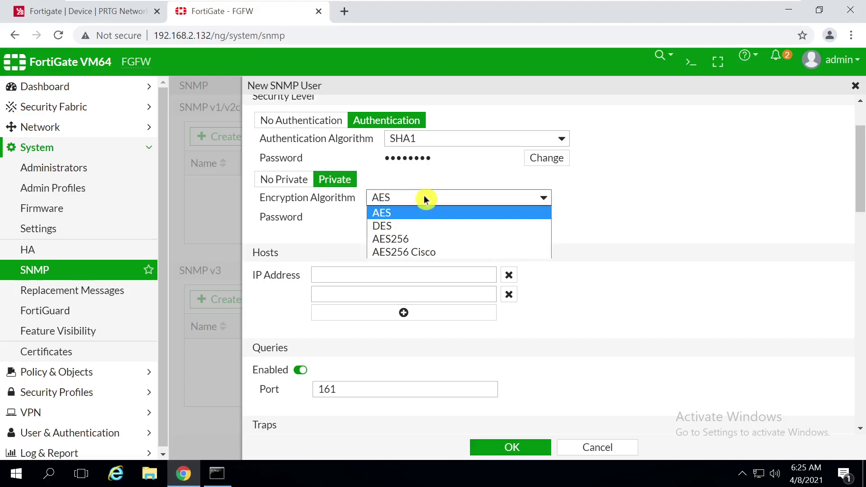
{"action": "left_click", "coordinate": [424, 198]}
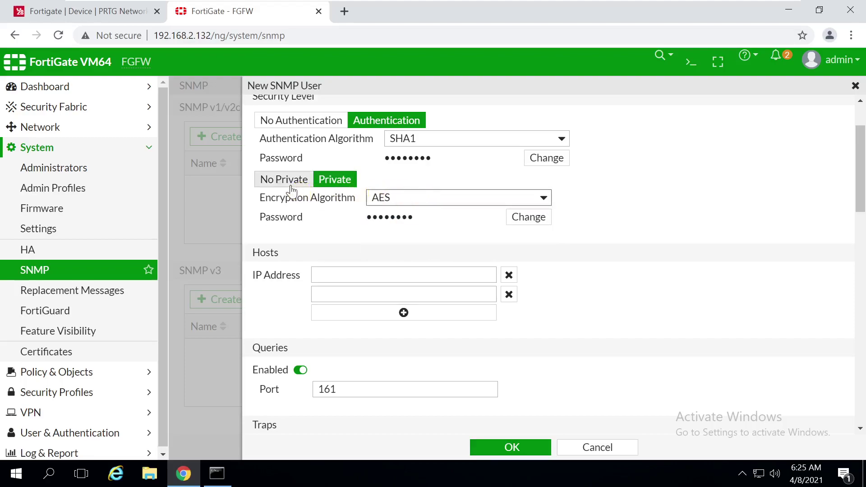
{"action": "scroll", "coordinate": [861, 212], "scroll_direction": "up", "scroll_amount": 1}
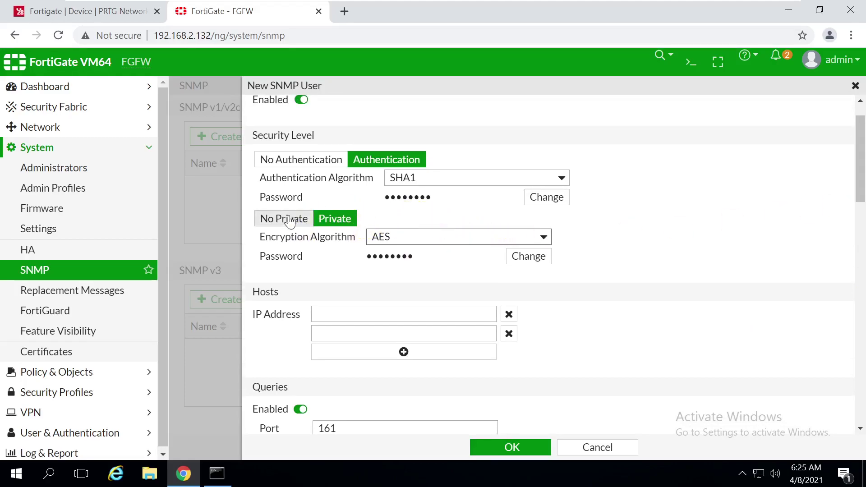
{"action": "left_click", "coordinate": [281, 218]}
{"action": "left_click", "coordinate": [450, 183]}
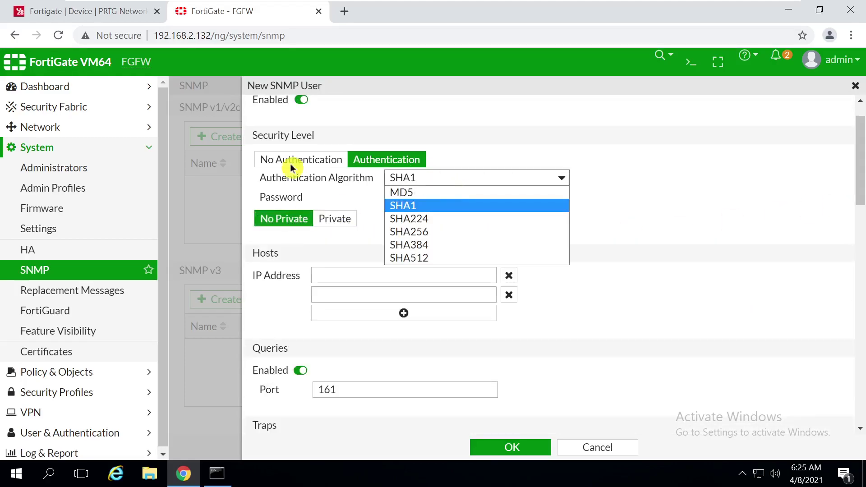
After checking PRTG's credentials, keep SHA1 authentication and enter the authentication password
{"action": "left_click", "coordinate": [63, 12]}
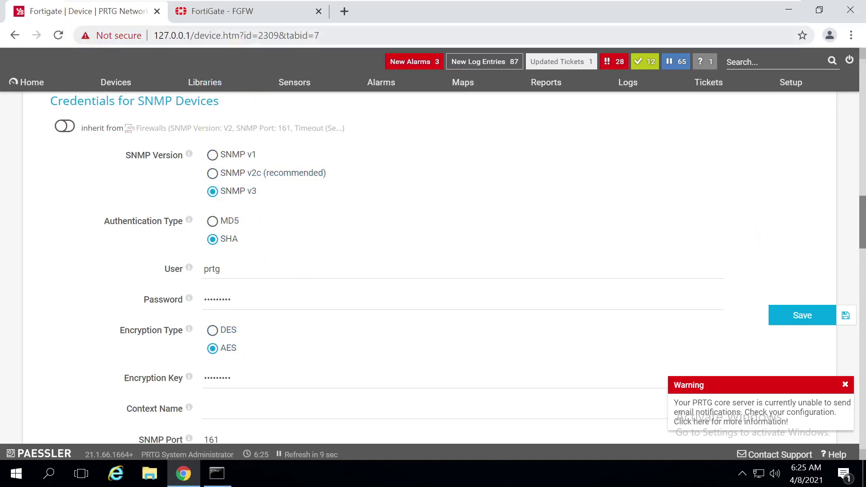
{"action": "mouse_move", "coordinate": [247, 12]}
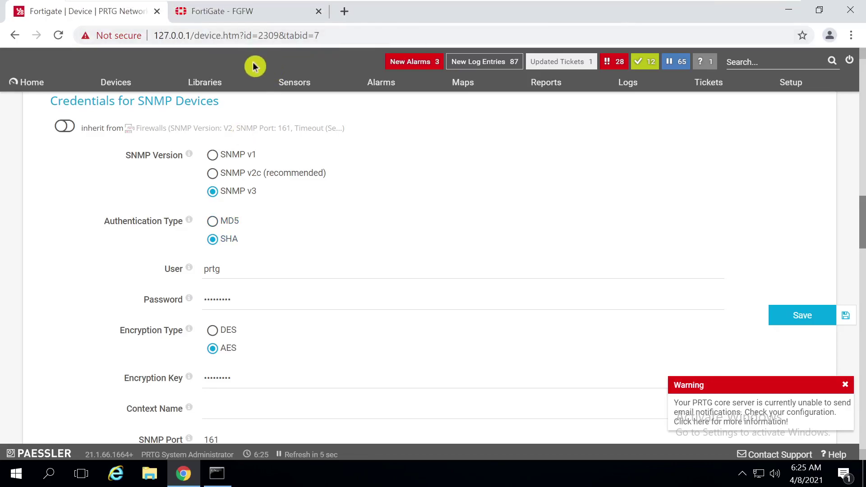
{"action": "left_click", "coordinate": [240, 11]}
{"action": "left_click", "coordinate": [460, 178]}
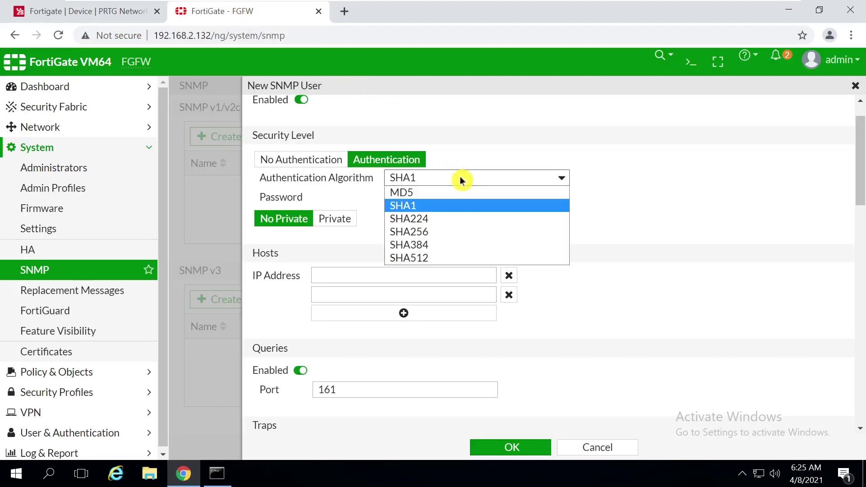
{"action": "left_click", "coordinate": [460, 179]}
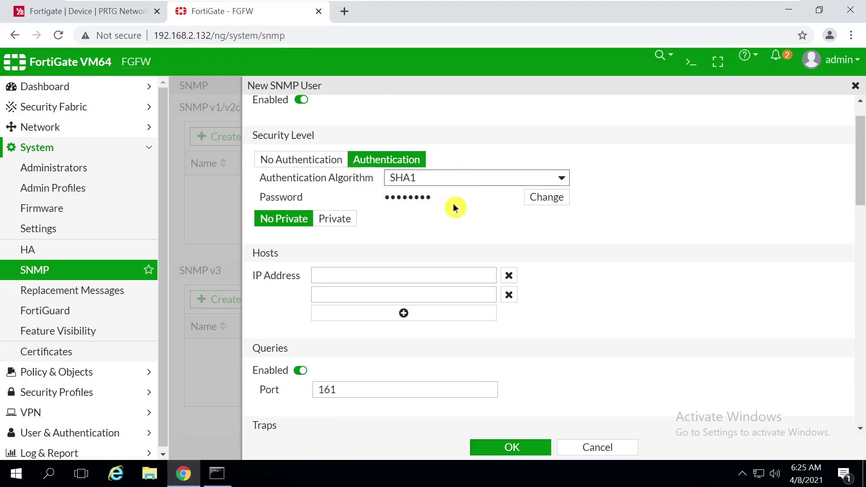
{"action": "left_click", "coordinate": [537, 199]}
{"action": "left_click", "coordinate": [391, 197]}
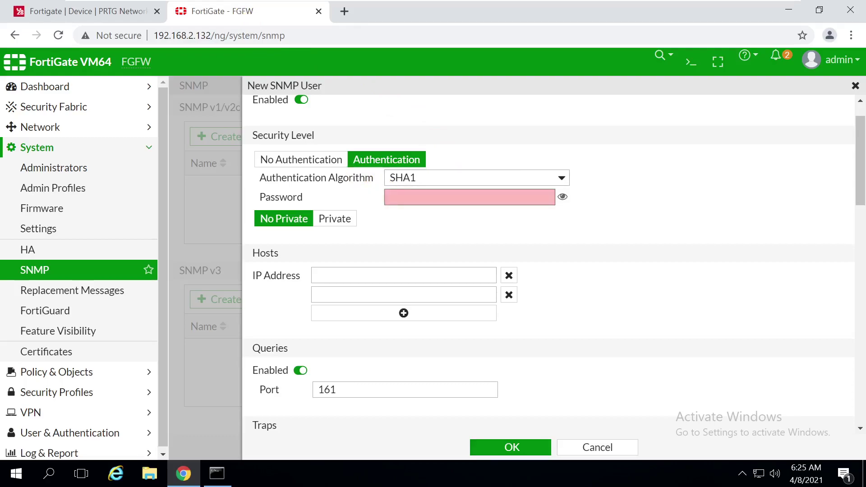
{"action": "type", "text": "p"}
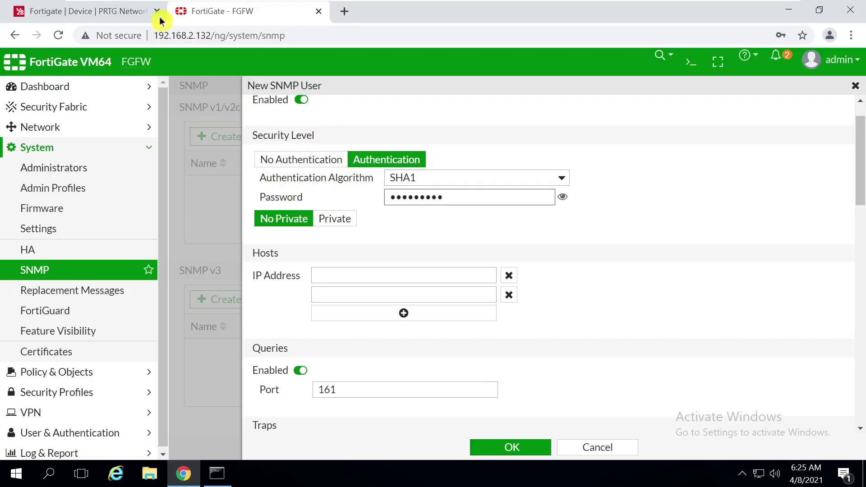
Clear the Fortigate device's SNMP v3 Encryption Key in PRTG and save the credentials
{"action": "left_click", "coordinate": [85, 14]}
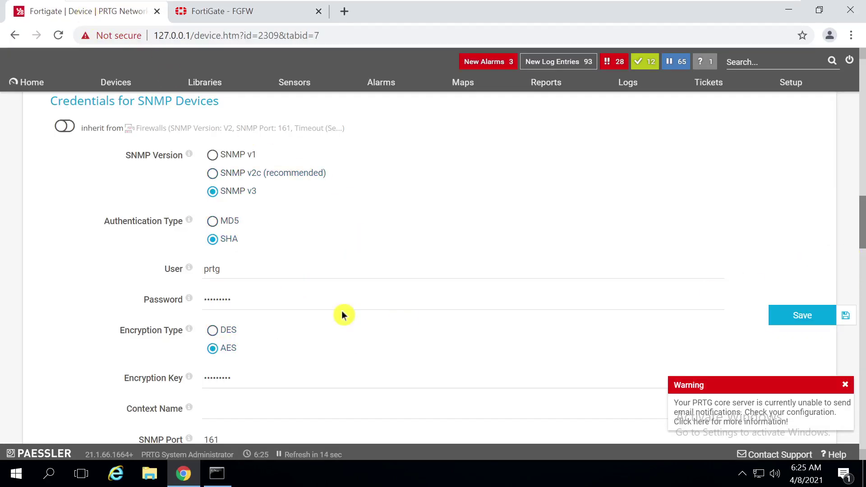
{"action": "scroll", "coordinate": [861, 266], "scroll_direction": "down", "scroll_amount": 2}
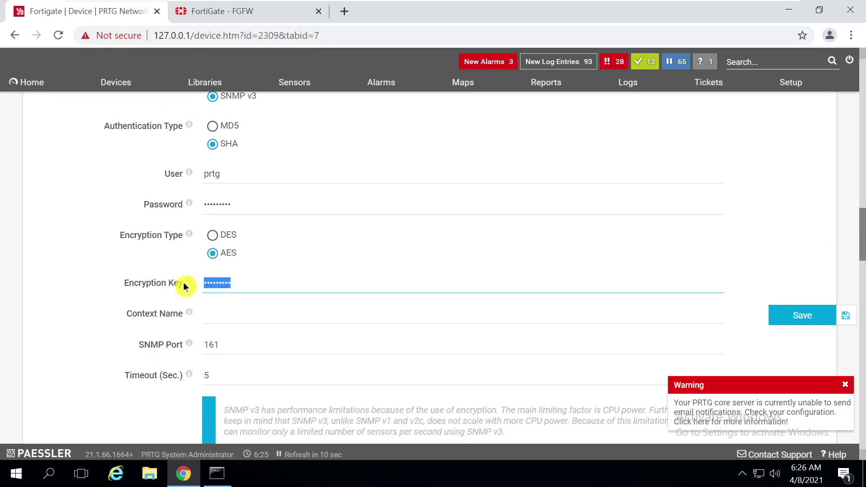
{"action": "key", "text": "BackSpace"}
{"action": "left_click", "coordinate": [797, 316]}
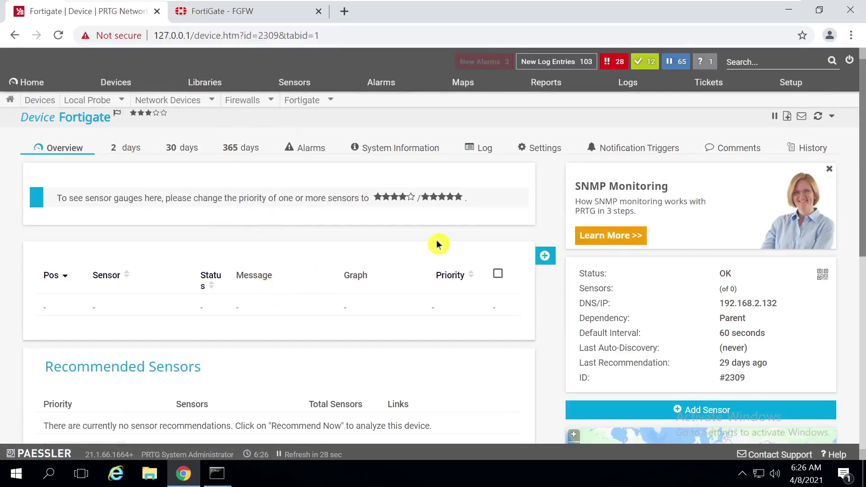
Reopen the Fortigate settings to confirm the Encryption Key field is now blank
{"action": "left_click", "coordinate": [543, 151]}
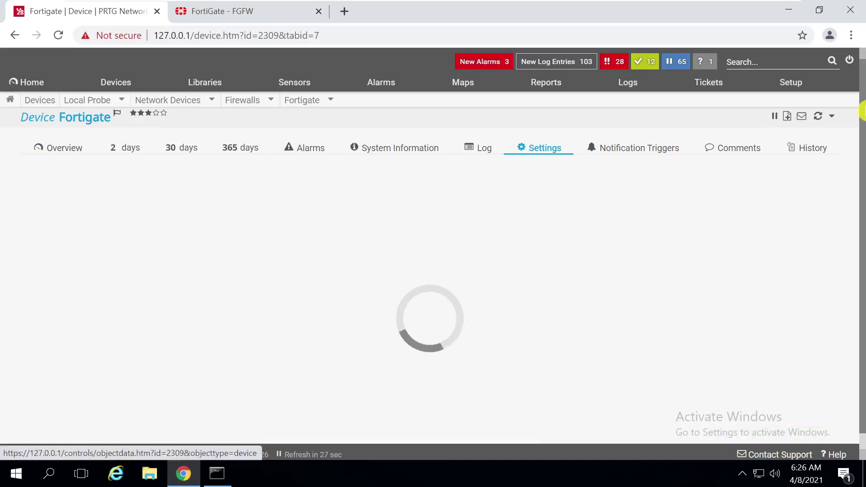
{"action": "left_click_drag", "start_coordinate": [861, 108], "coordinate": [861, 238]}
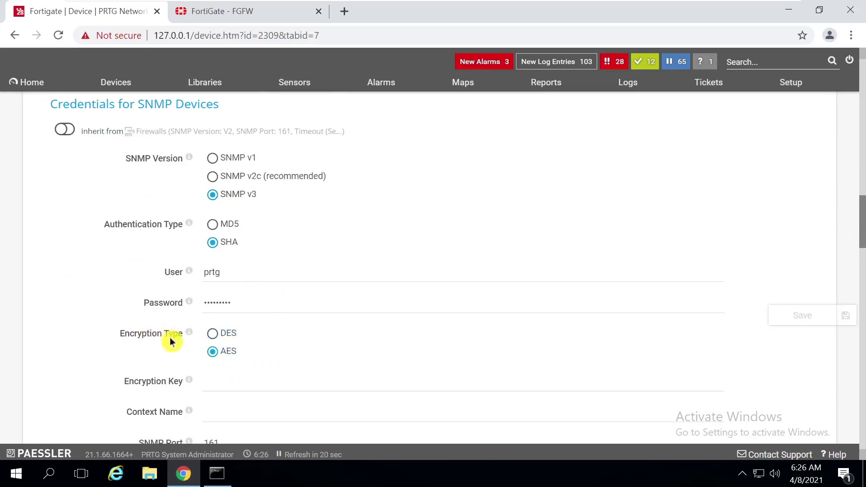
{"action": "left_click", "coordinate": [232, 382]}
{"action": "left_click", "coordinate": [150, 261]}
{"action": "left_click", "coordinate": [236, 18]}
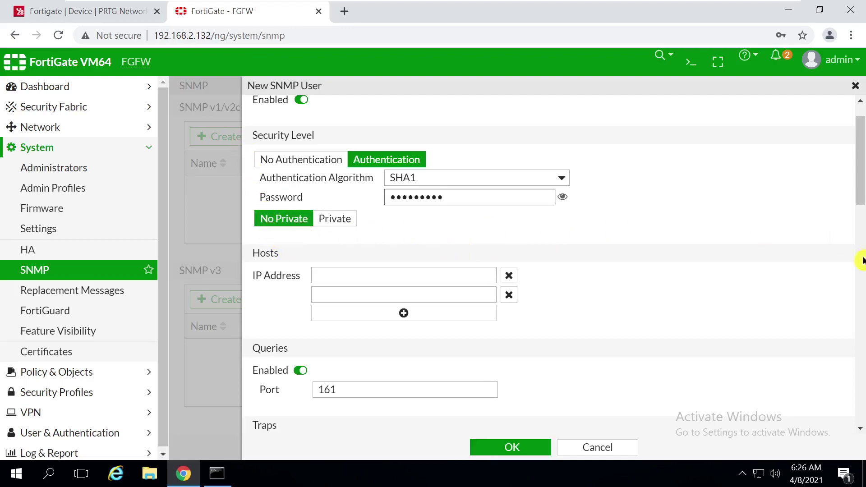
Save SNMP v3 user prtg with OK and apply the FortiGate SNMP settings
{"action": "left_click_drag", "start_coordinate": [861, 188], "coordinate": [861, 218]}
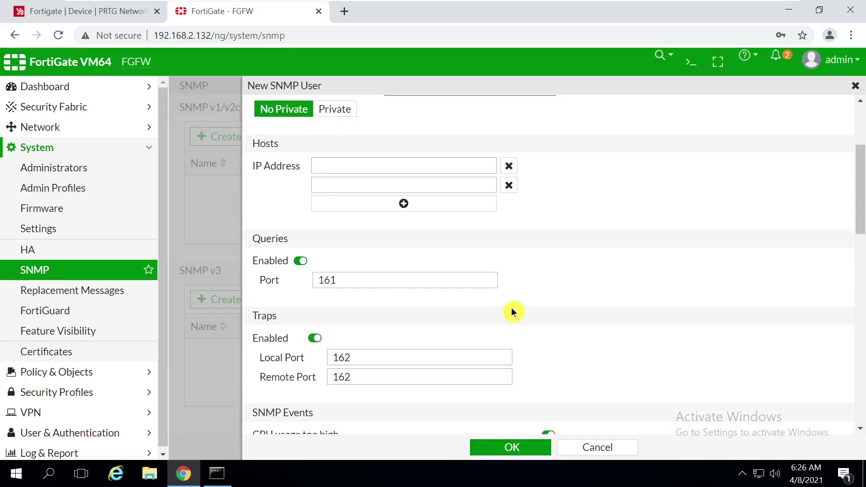
{"action": "left_click_drag", "start_coordinate": [860, 230], "coordinate": [850, 155]}
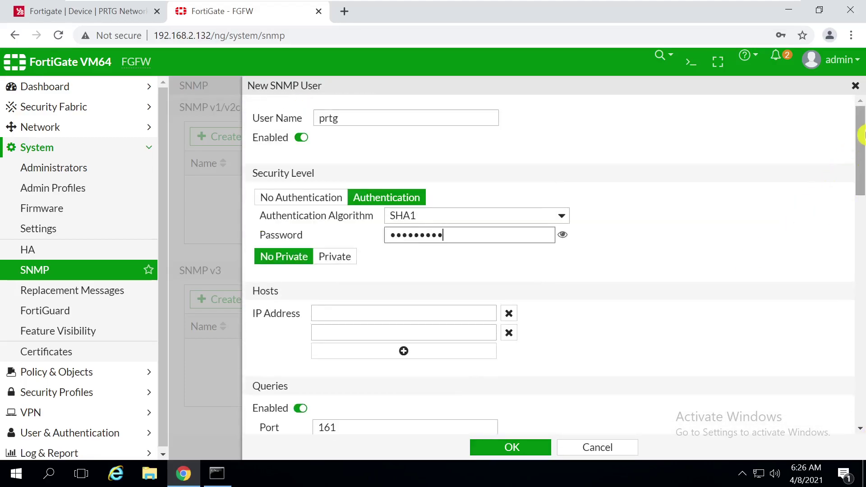
{"action": "left_click", "coordinate": [507, 447]}
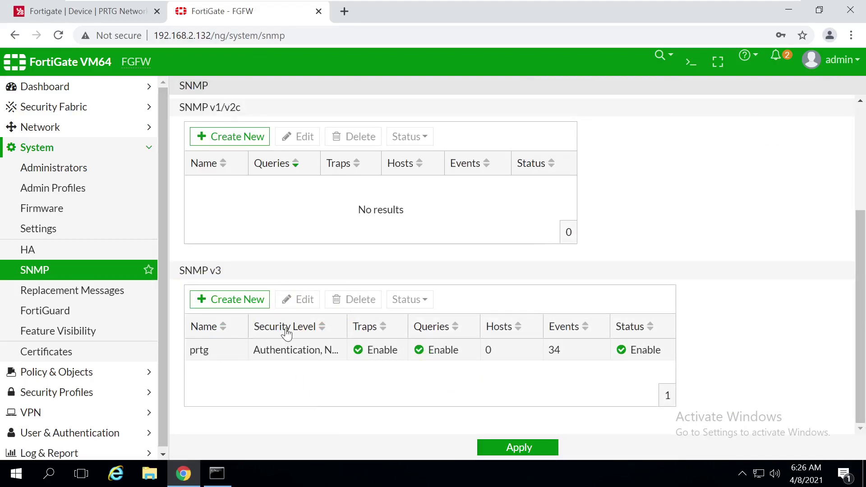
{"action": "left_click", "coordinate": [519, 448]}
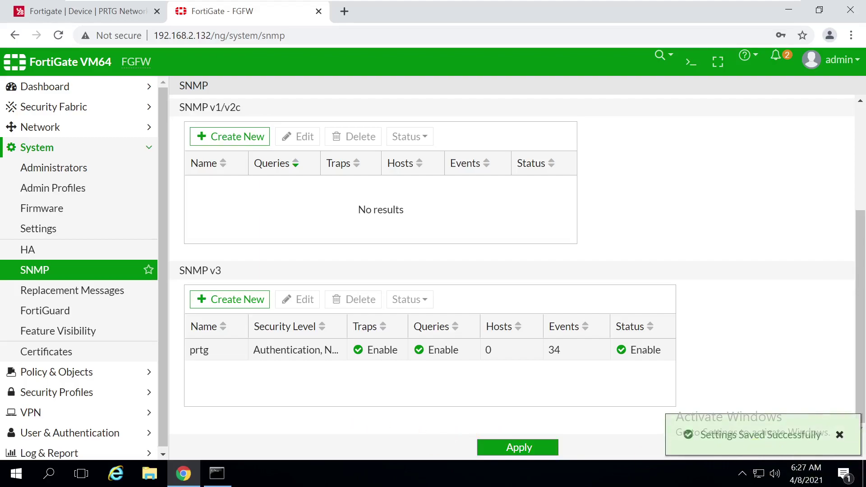
{"action": "left_click", "coordinate": [75, 11]}
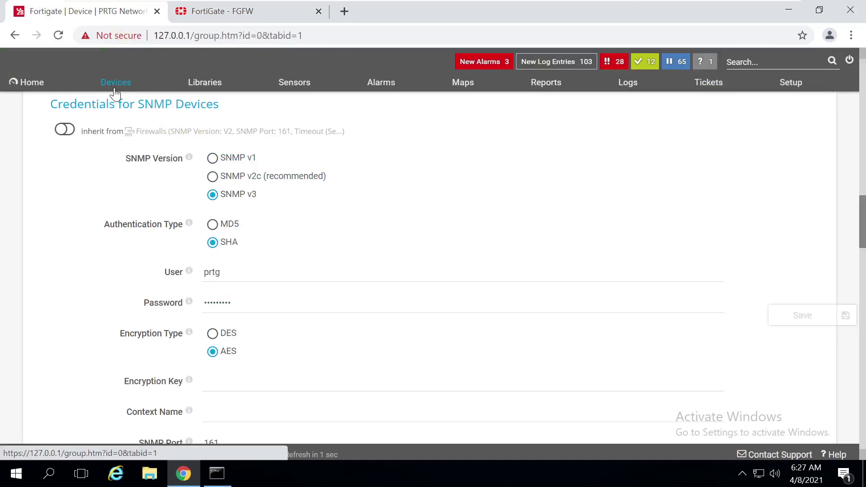
Create a Ping sensor on the Fortigate device by searching sensor types for 'ping'
{"action": "left_click", "coordinate": [115, 94]}
{"action": "scroll", "coordinate": [566, 312], "scroll_direction": "down", "scroll_amount": 2}
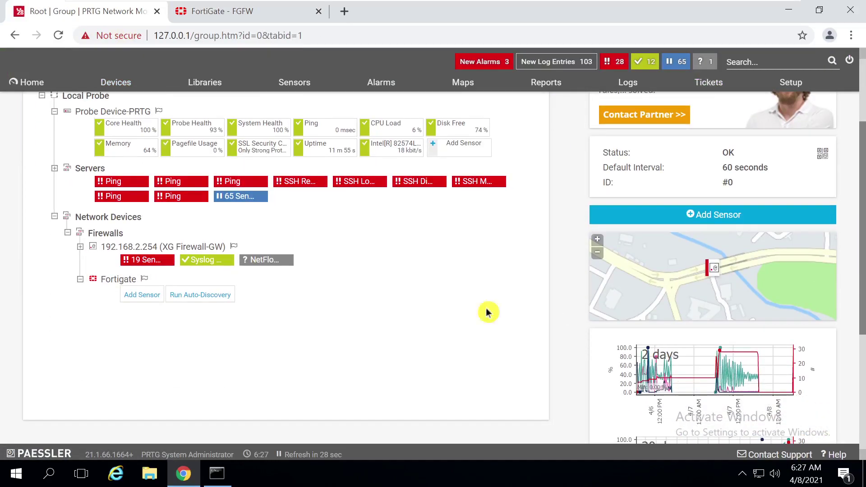
{"action": "left_click", "coordinate": [136, 295]}
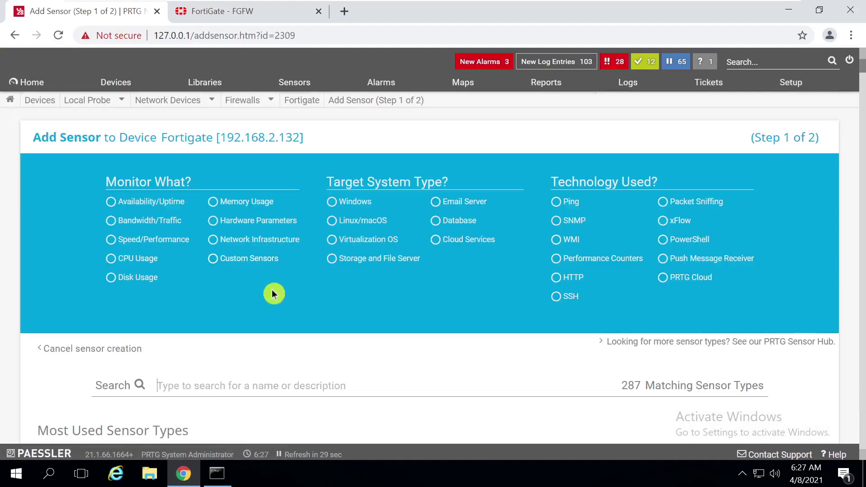
{"action": "left_click", "coordinate": [297, 385]}
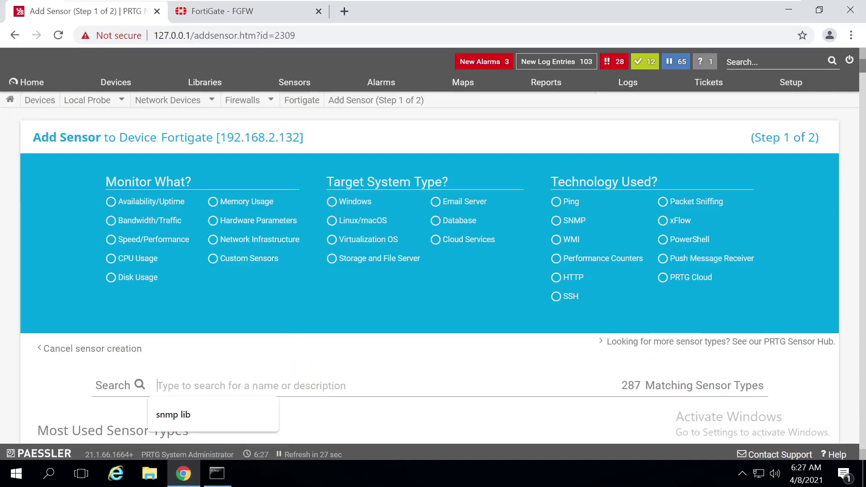
{"action": "type", "text": "ping"}
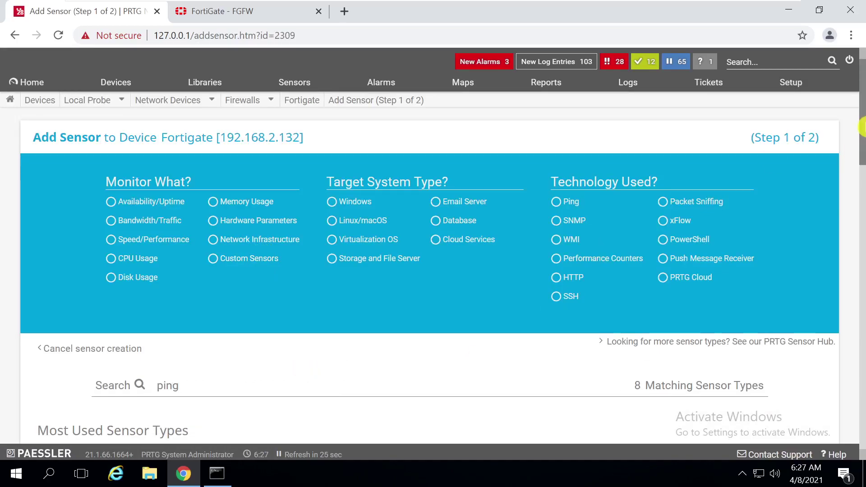
{"action": "scroll", "coordinate": [862, 113], "scroll_direction": "down", "scroll_amount": 5}
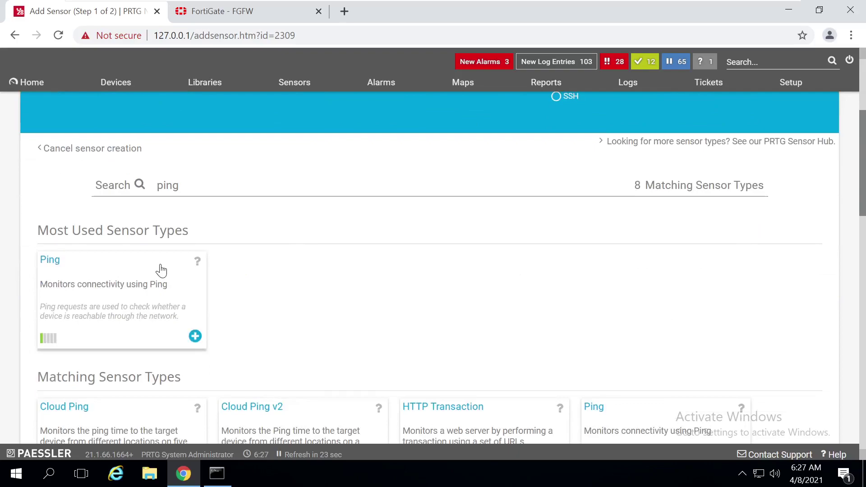
{"action": "left_click", "coordinate": [160, 268]}
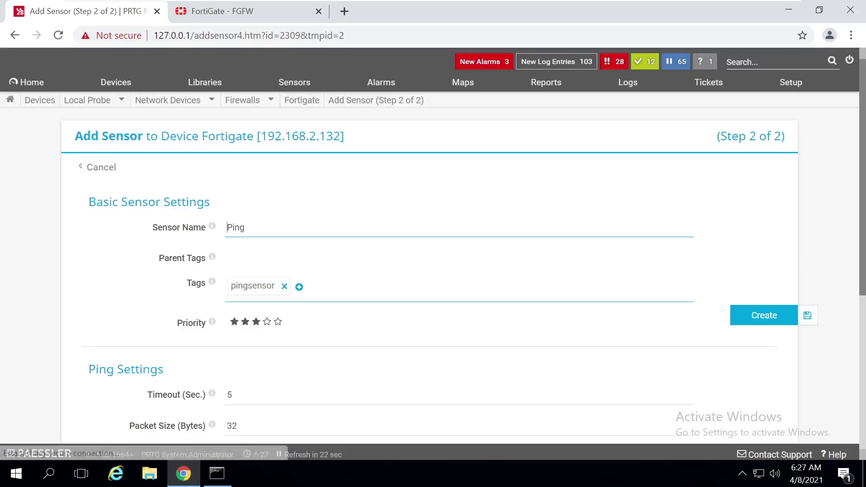
{"action": "left_click", "coordinate": [774, 321]}
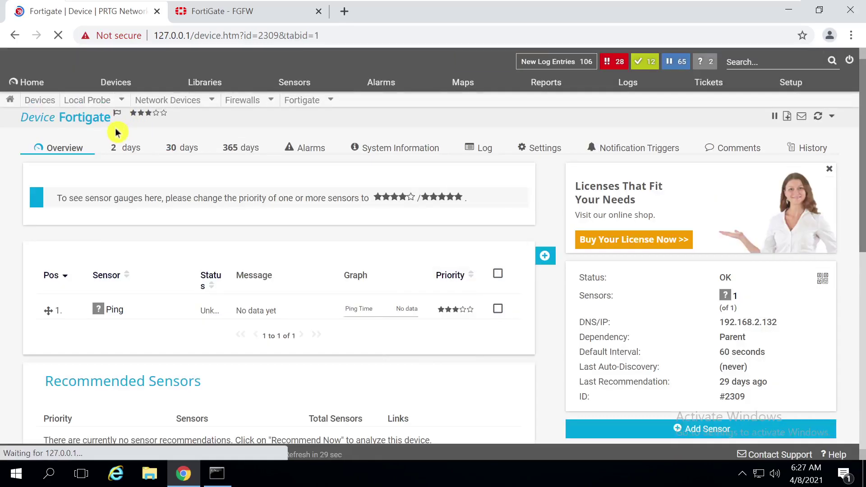
Run Scan Now on the Fortigate Ping sensor so it reports 0 msec
{"action": "left_click", "coordinate": [119, 82]}
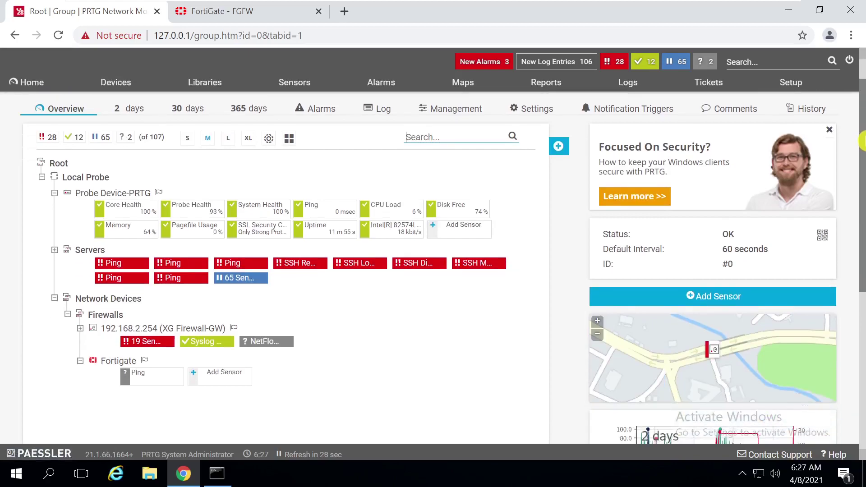
{"action": "scroll", "coordinate": [643, 271], "scroll_direction": "down", "scroll_amount": 1}
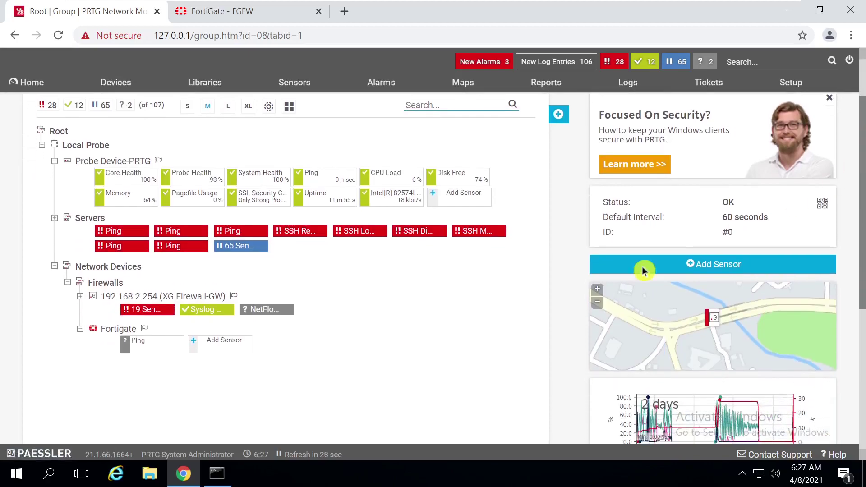
{"action": "right_click", "coordinate": [141, 348]}
{"action": "left_click", "coordinate": [175, 203]}
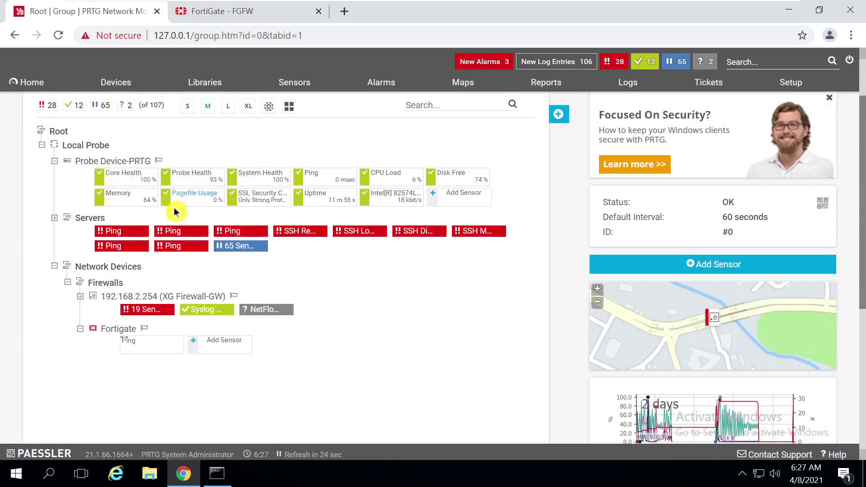
{"action": "right_click", "coordinate": [135, 345]}
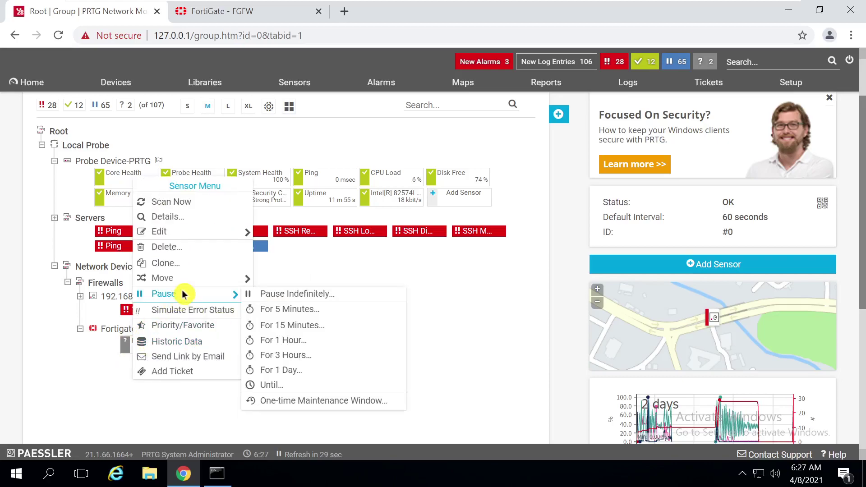
{"action": "left_click", "coordinate": [185, 203]}
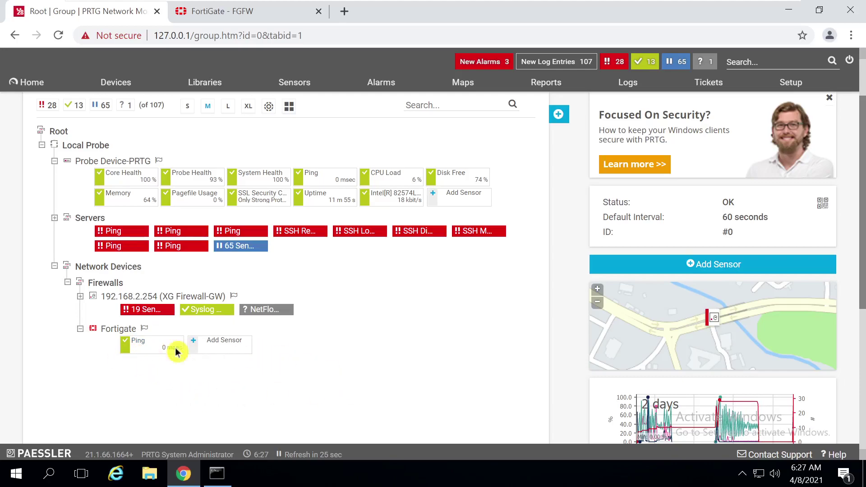
{"action": "left_click", "coordinate": [136, 341]}
{"action": "left_click", "coordinate": [116, 354]}
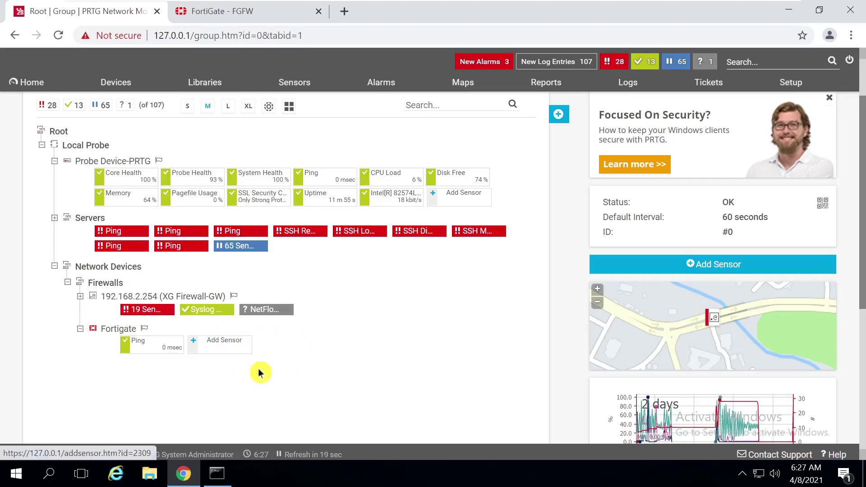
Choose SNMP Traffic from the bandwidth and traffic sensor types for the Fortigate device
{"action": "left_click", "coordinate": [229, 342]}
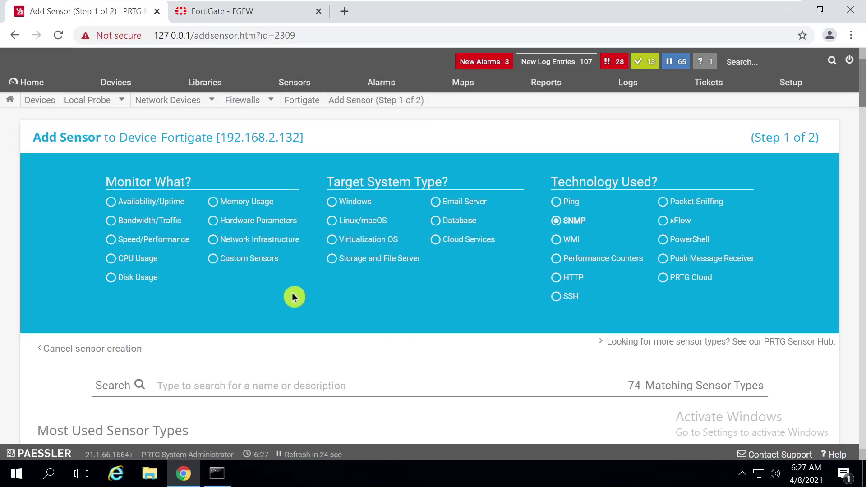
{"action": "left_click", "coordinate": [151, 224]}
{"action": "scroll", "coordinate": [861, 145], "scroll_direction": "down", "scroll_amount": 3}
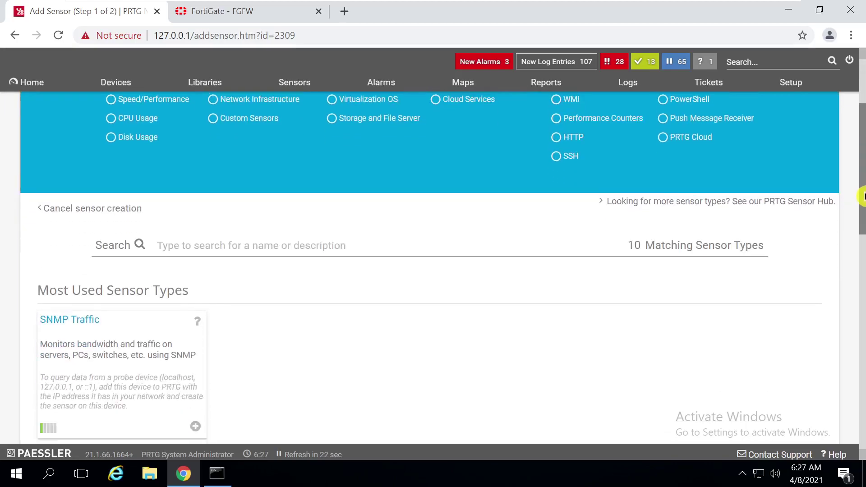
{"action": "left_click", "coordinate": [131, 349]}
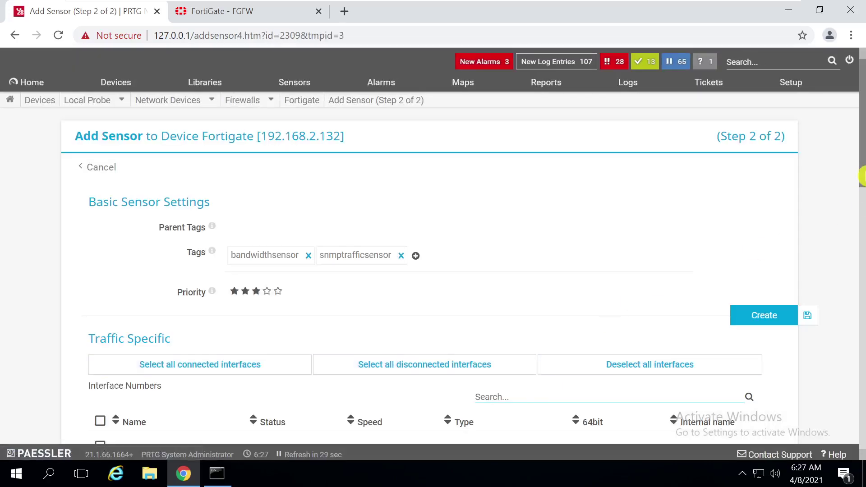
{"action": "scroll", "coordinate": [863, 199], "scroll_direction": "down", "scroll_amount": 1}
{"action": "left_click_drag", "start_coordinate": [861, 199], "coordinate": [862, 260]}
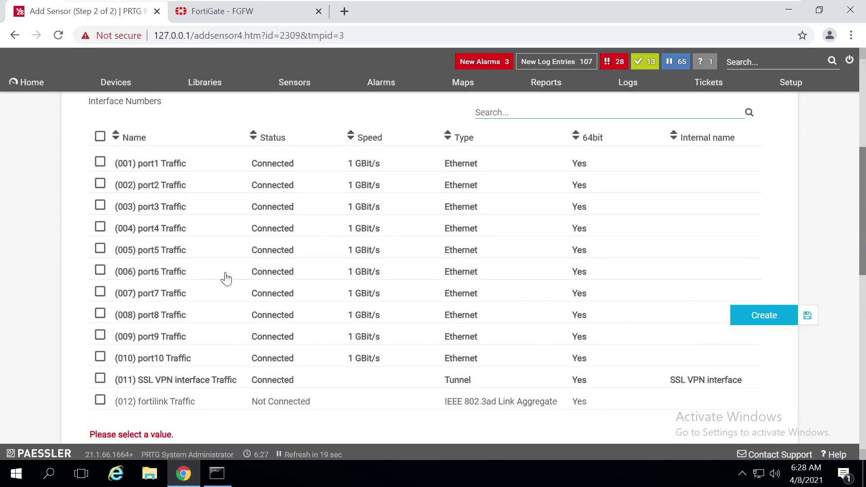
Create traffic sensors for port1, port2 and the SSL VPN interface
{"action": "left_click", "coordinate": [100, 163]}
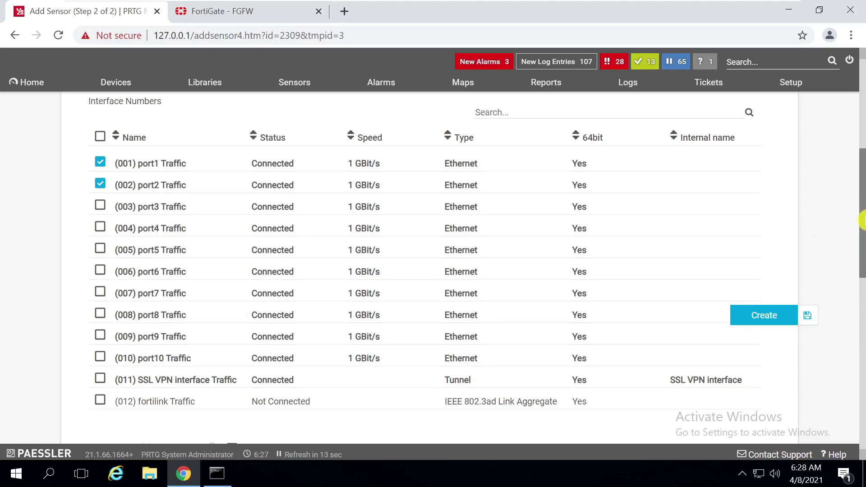
{"action": "left_click_drag", "start_coordinate": [861, 175], "coordinate": [861, 200]}
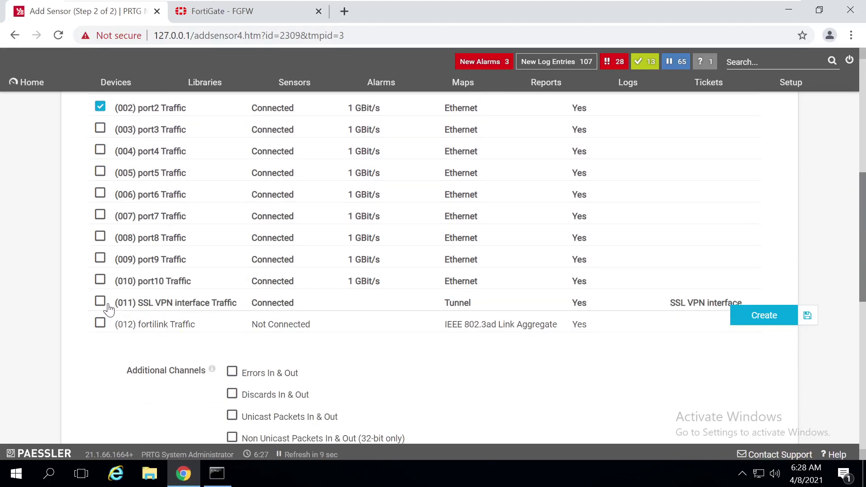
{"action": "mouse_move", "coordinate": [862, 237]}
{"action": "left_mouse_down"}
{"action": "mouse_move", "coordinate": [862, 195]}
{"action": "mouse_move", "coordinate": [863, 223]}
{"action": "left_mouse_up"}
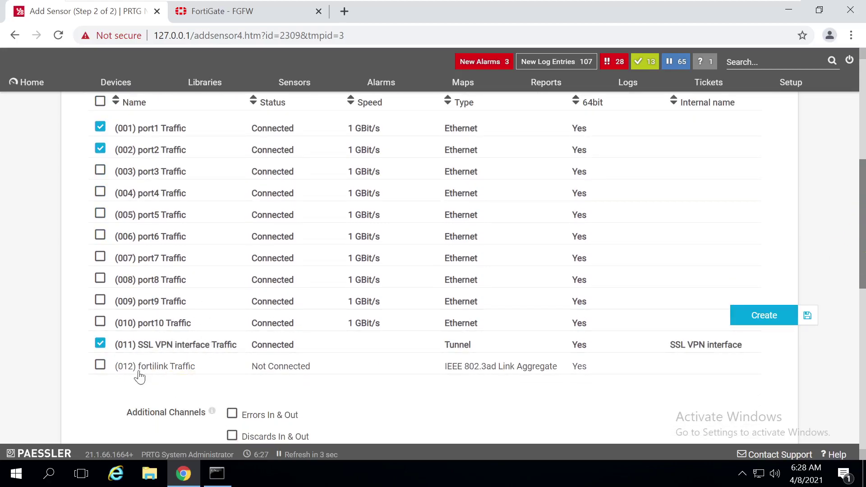
{"action": "left_click_drag", "start_coordinate": [862, 224], "coordinate": [862, 328]}
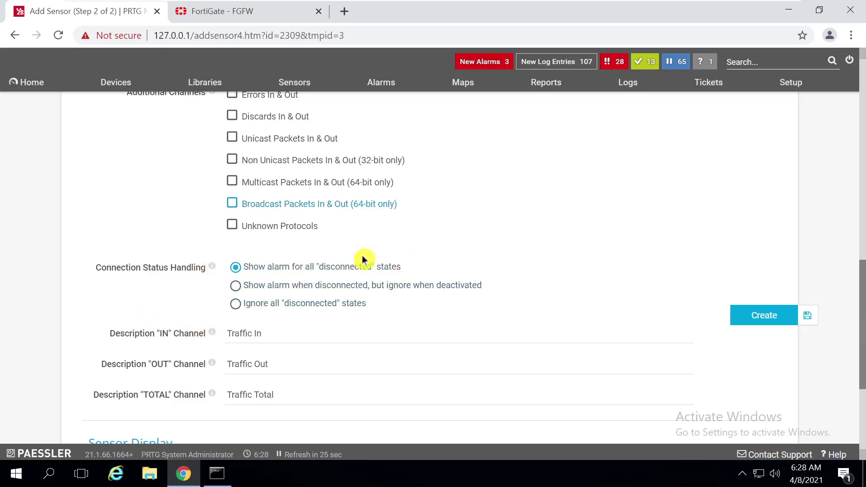
{"action": "left_click_drag", "start_coordinate": [862, 321], "coordinate": [865, 341]}
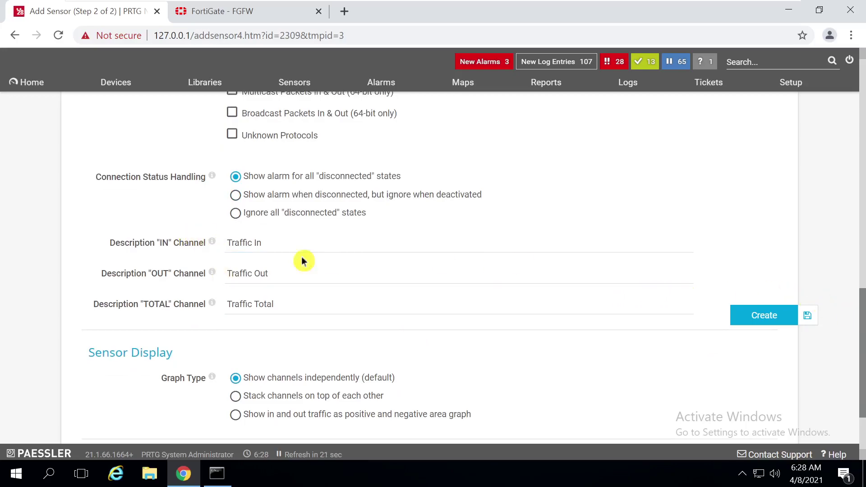
{"action": "triple_click", "coordinate": [856, 395]}
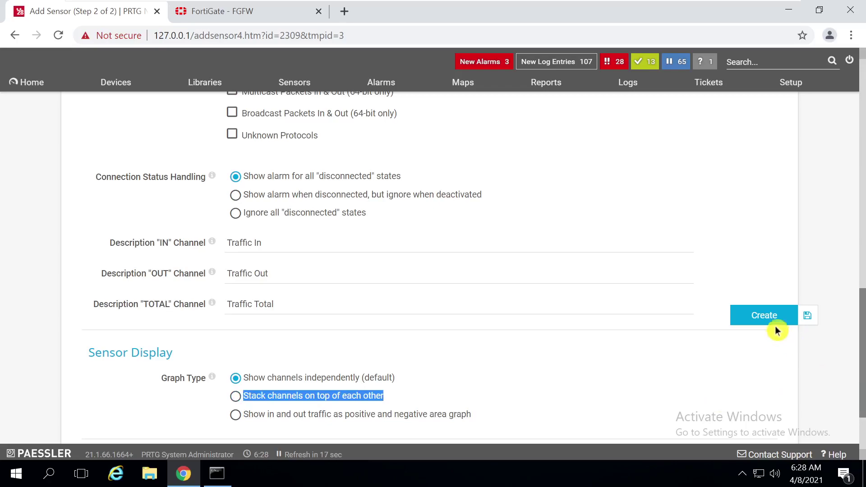
{"action": "left_click", "coordinate": [764, 315]}
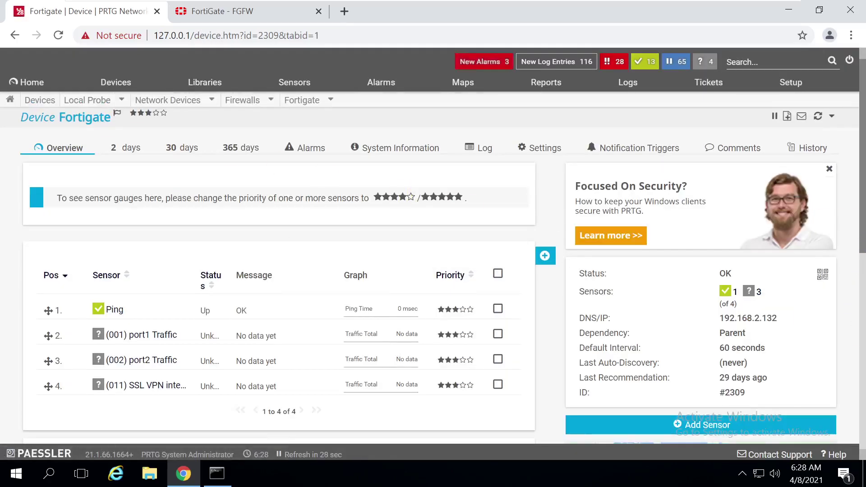
From the Devices tree, run an immediate scan of the port1 Traffic sensor
{"action": "left_click", "coordinate": [115, 83]}
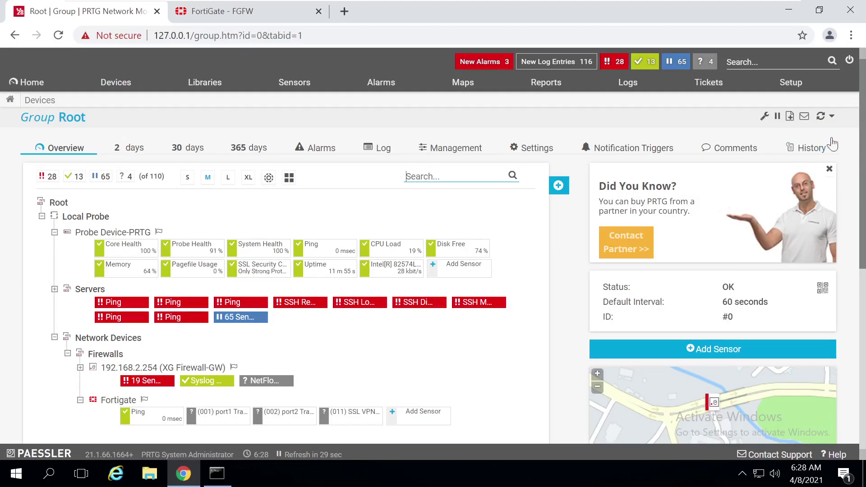
{"action": "scroll", "coordinate": [860, 193], "scroll_direction": "down", "scroll_amount": 3}
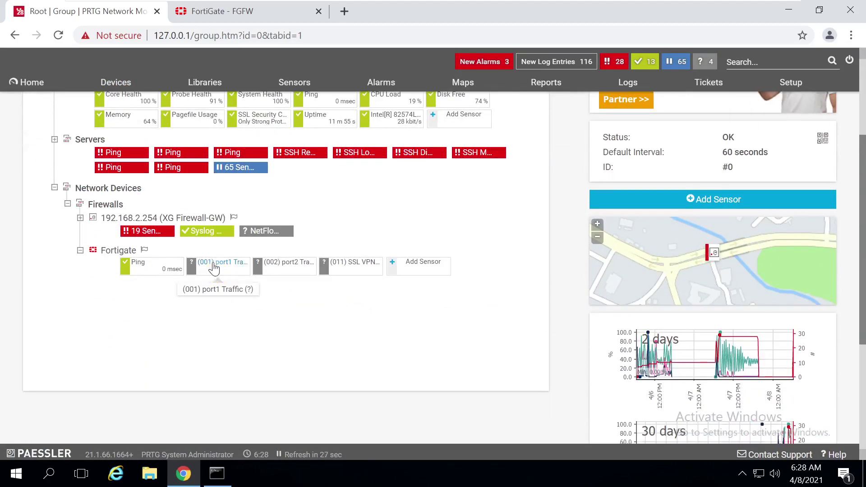
{"action": "right_click", "coordinate": [213, 267]}
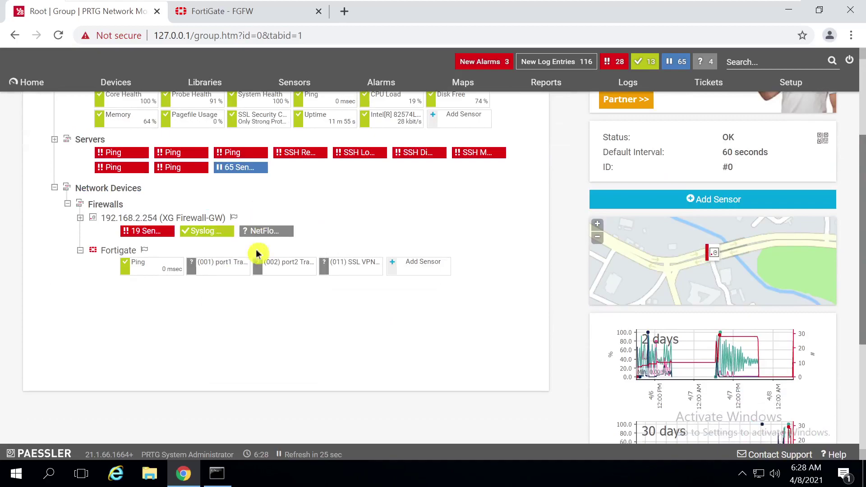
{"action": "right_click", "coordinate": [213, 268]}
{"action": "left_click", "coordinate": [239, 203]}
Scan the Fortigate device now and open the port1 Traffic sensor's overview
{"action": "right_click", "coordinate": [113, 254]}
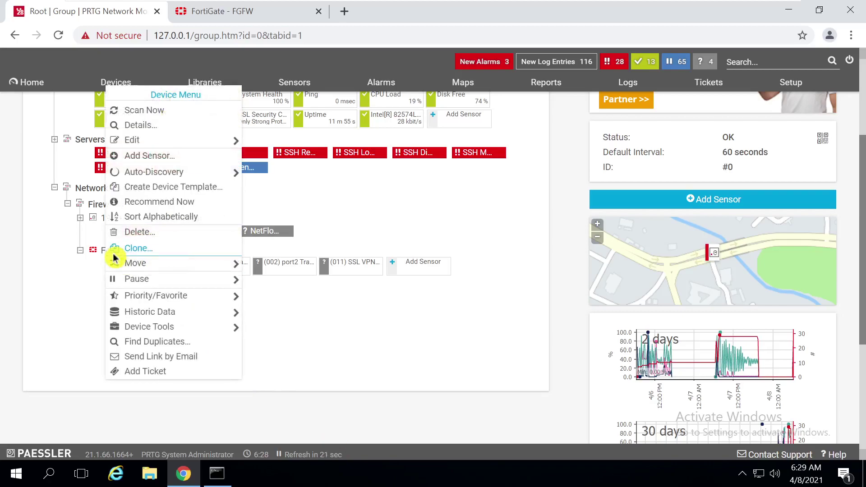
{"action": "left_click", "coordinate": [143, 110]}
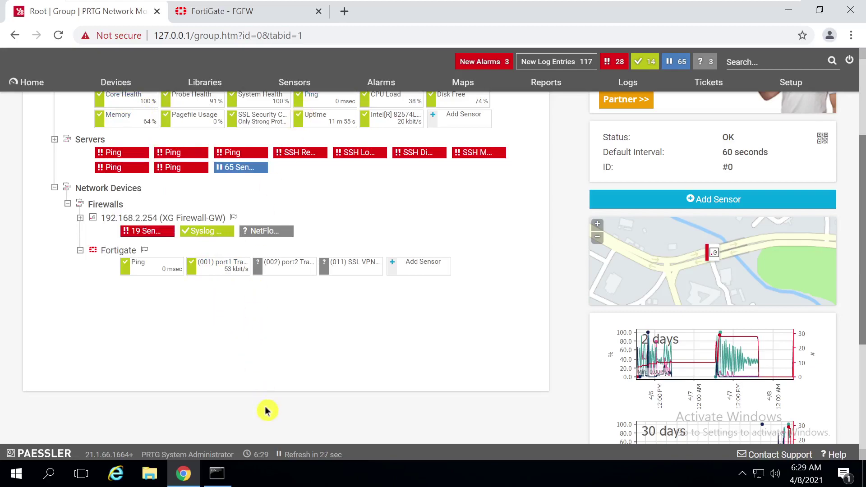
{"action": "left_click", "coordinate": [209, 264]}
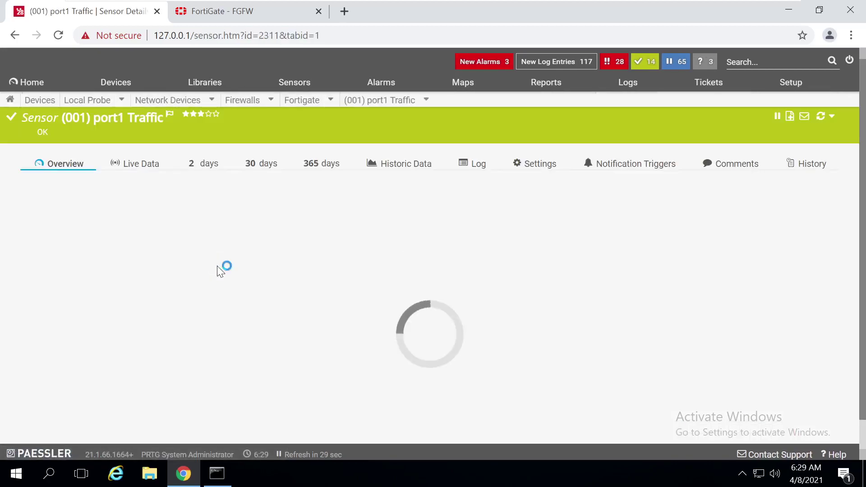
Open a new Chrome tab and run a web search for 'goog'
{"action": "left_click", "coordinate": [346, 10]}
{"action": "type", "text": "go"}
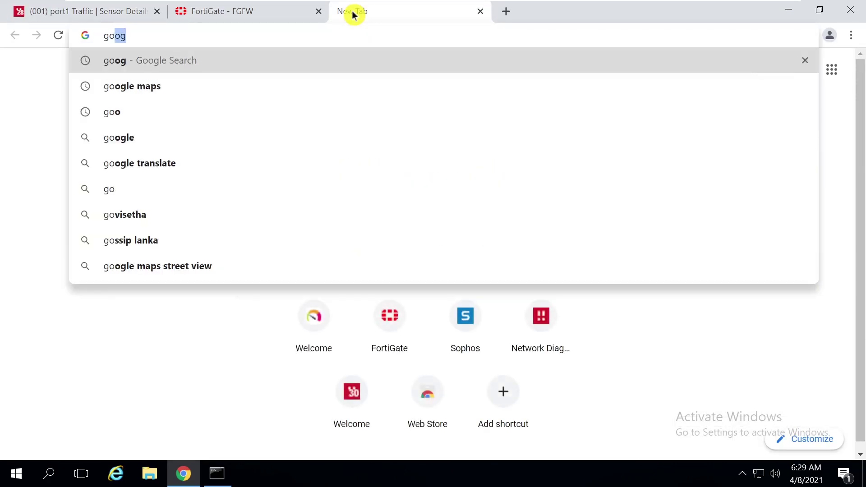
{"action": "key", "text": "Return"}
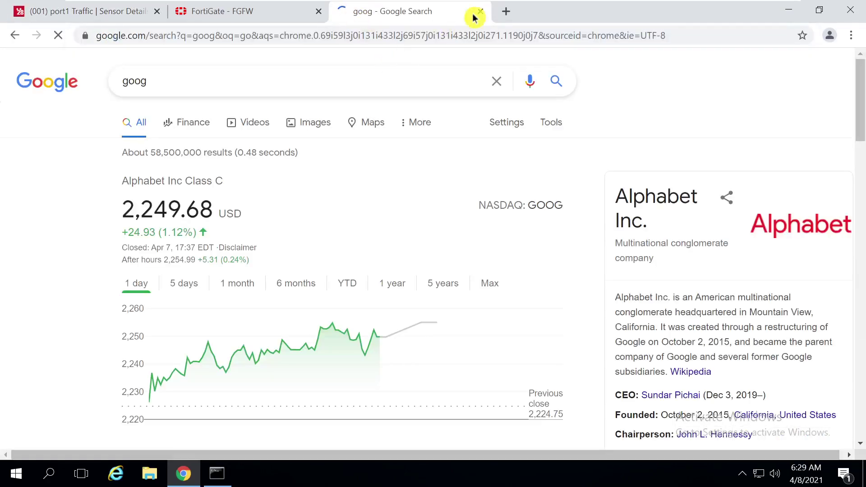
In another tab, reach YouTube, play the relaxing guitar video, and return to the PRTG tab
{"action": "key", "text": "ctrl+t"}
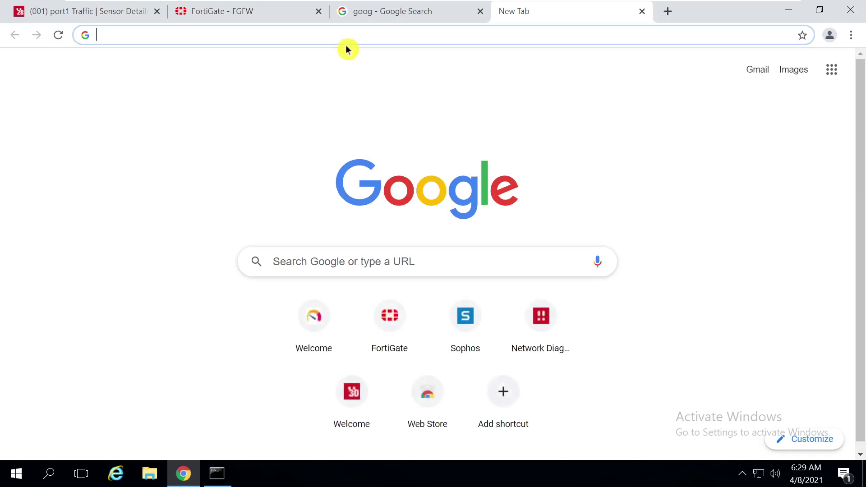
{"action": "type", "text": "you"}
{"action": "key", "text": "Return"}
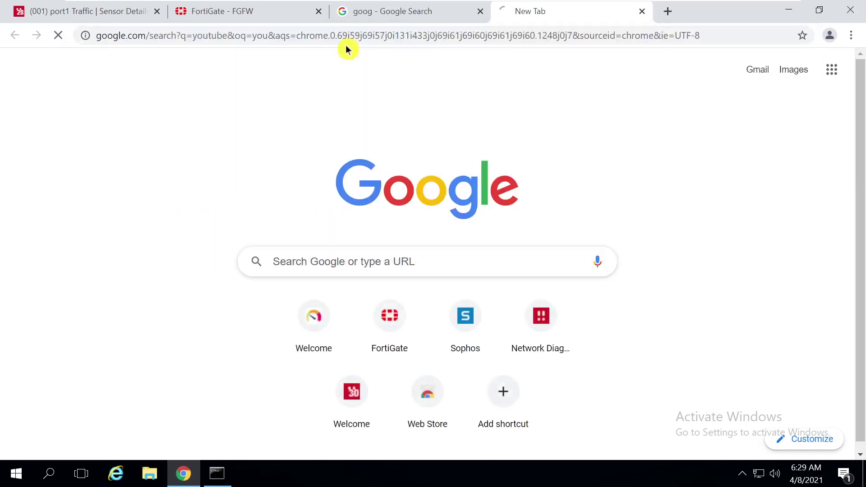
{"action": "left_click", "coordinate": [166, 197]}
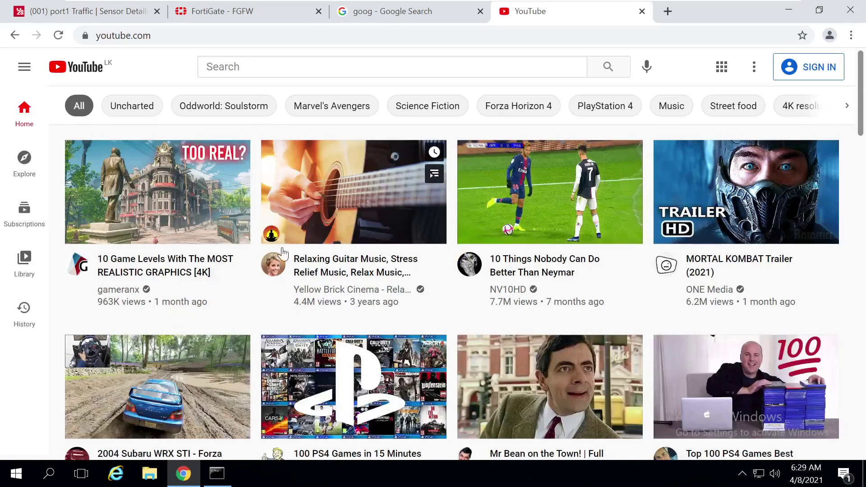
{"action": "left_click", "coordinate": [314, 199]}
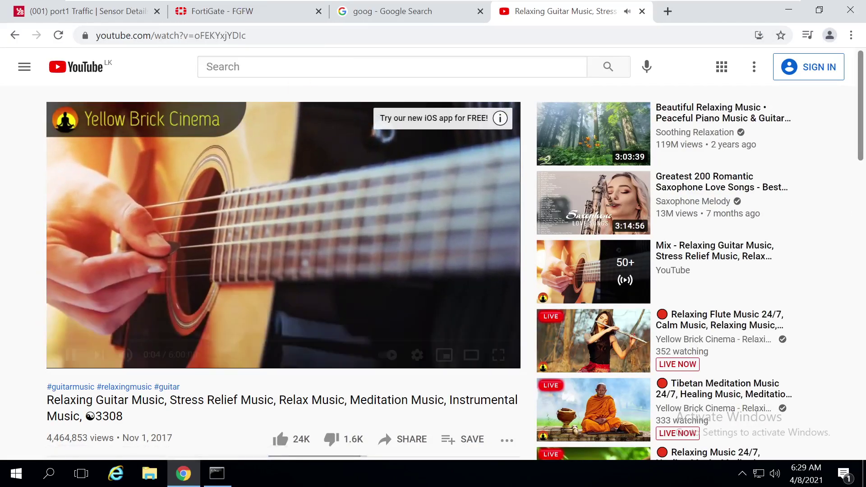
{"action": "left_click", "coordinate": [70, 13]}
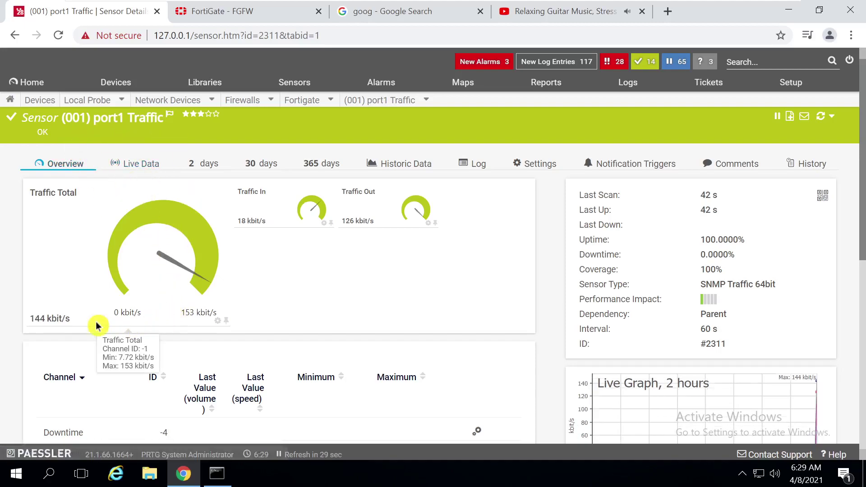
Open and close the Traffic Total channel settings, then show port1's Live Data graph peaking at 144 kbit/s
{"action": "left_click_drag", "start_coordinate": [70, 322], "coordinate": [25, 321]}
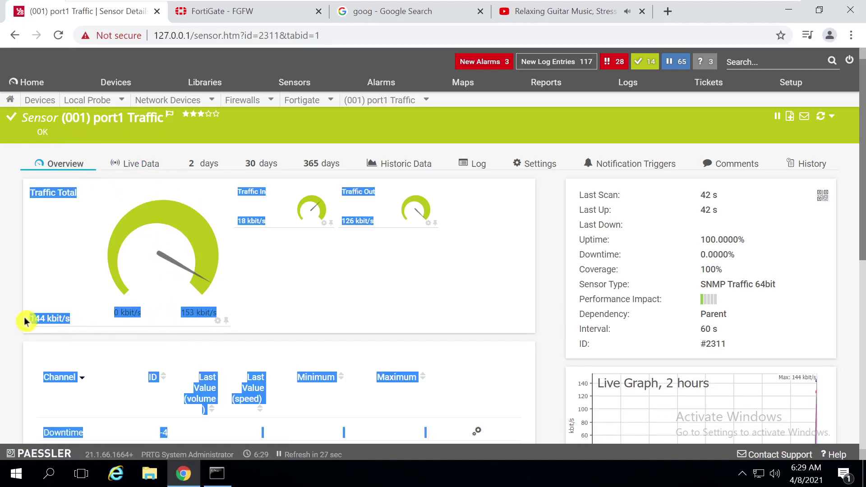
{"action": "left_click", "coordinate": [100, 337]}
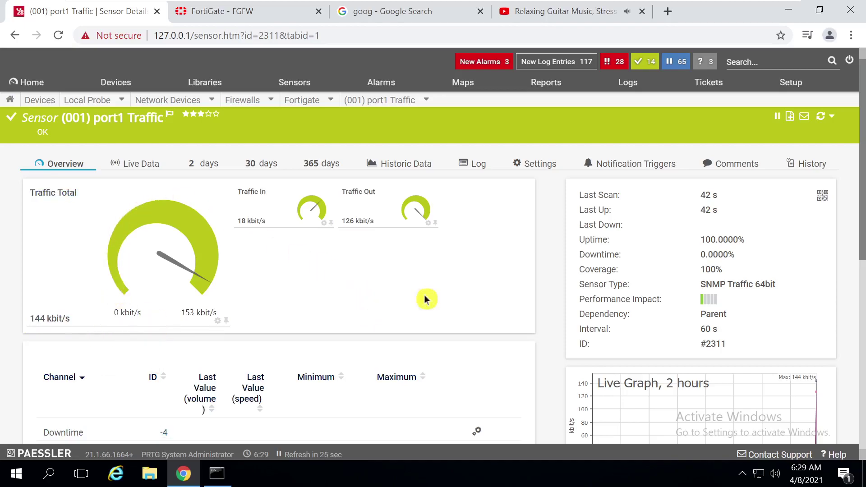
{"action": "left_click_drag", "start_coordinate": [862, 210], "coordinate": [861, 185]}
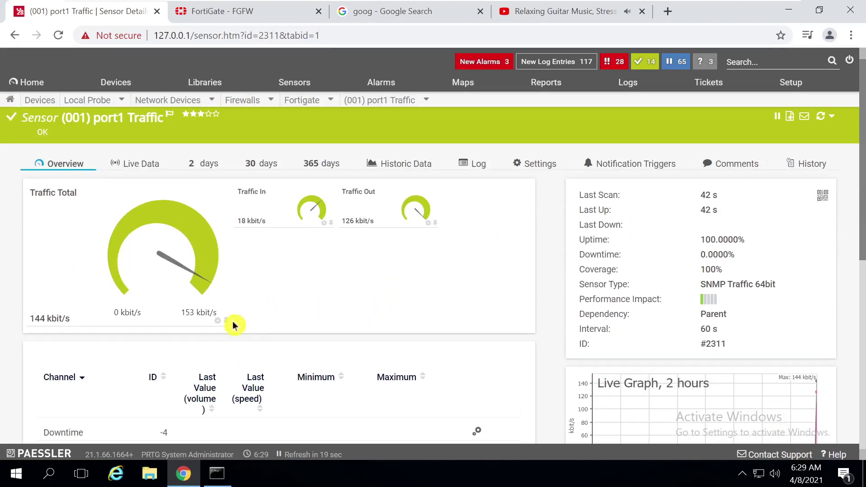
{"action": "left_click", "coordinate": [217, 320]}
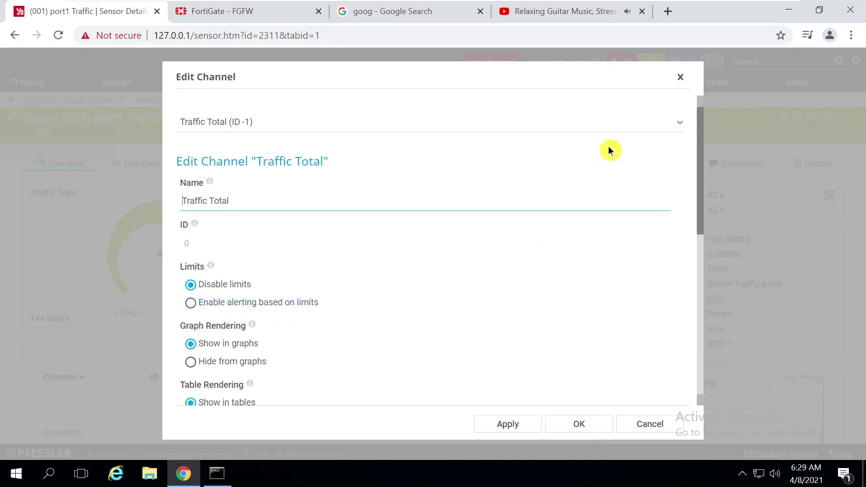
{"action": "left_click", "coordinate": [680, 79]}
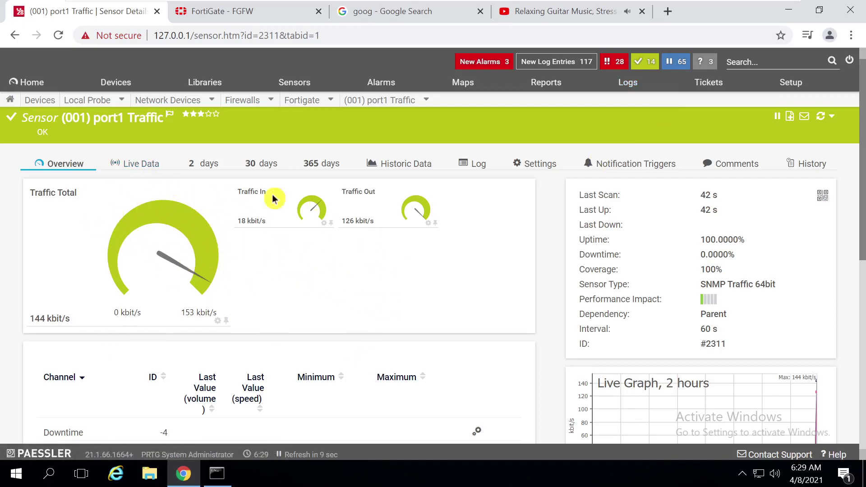
{"action": "left_click", "coordinate": [157, 169]}
{"action": "left_click_drag", "start_coordinate": [863, 104], "coordinate": [861, 68]}
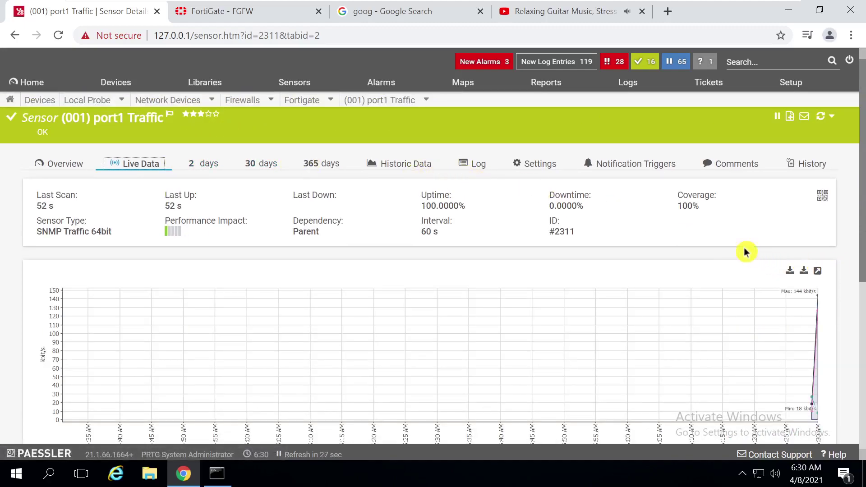
Look at the sensor's notification triggers, then return to the port1 Traffic overview
{"action": "left_click", "coordinate": [629, 168]}
{"action": "left_click", "coordinate": [845, 215]}
{"action": "left_click_drag", "start_coordinate": [862, 189], "coordinate": [861, 272]}
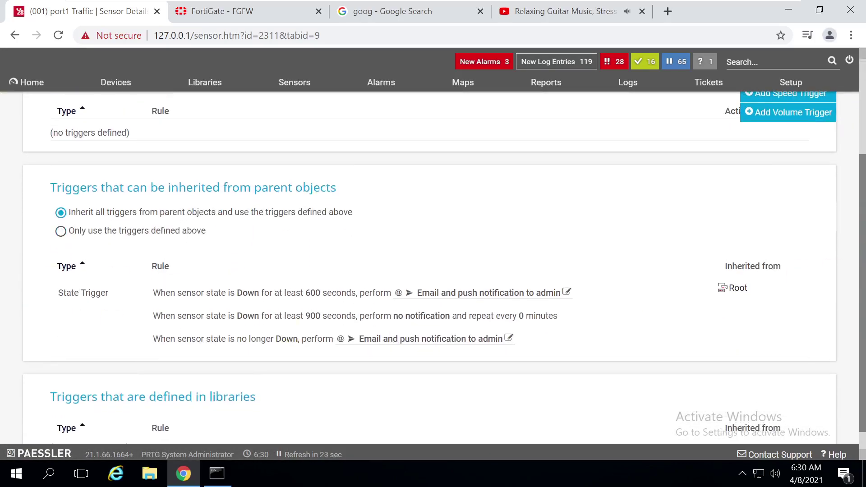
{"action": "scroll", "coordinate": [862, 212], "scroll_direction": "up", "scroll_amount": 3}
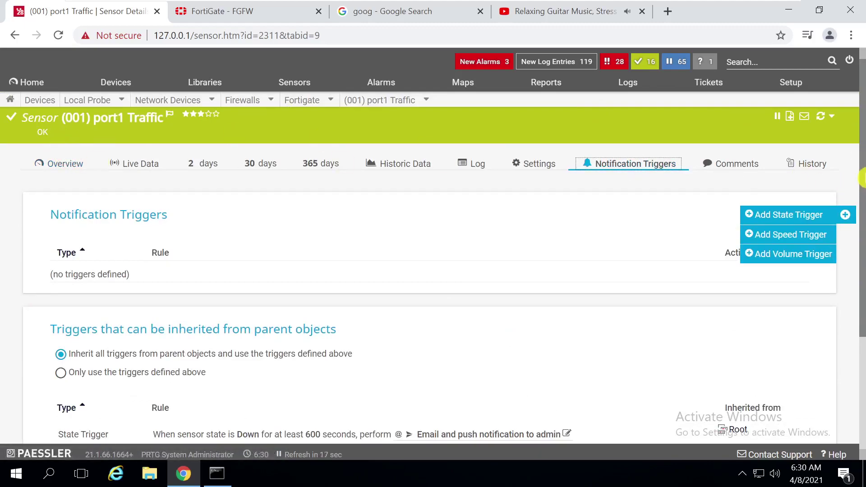
{"action": "left_click", "coordinate": [67, 165]}
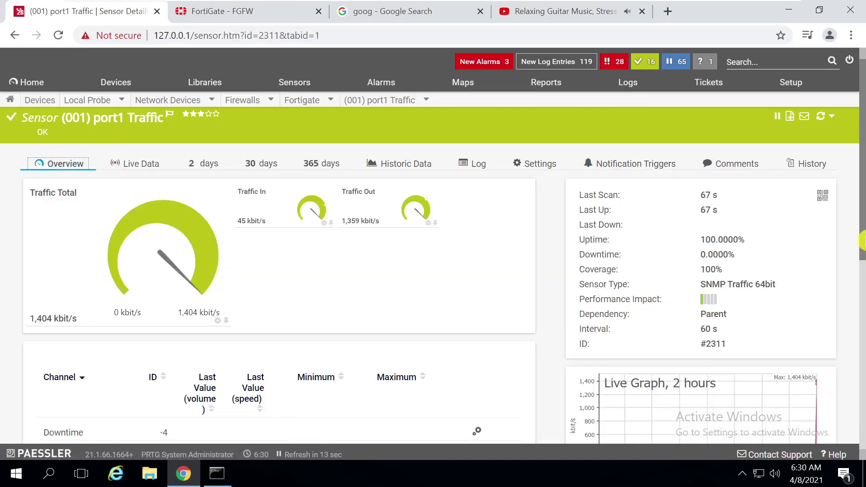
{"action": "left_click_drag", "start_coordinate": [862, 228], "coordinate": [861, 208]}
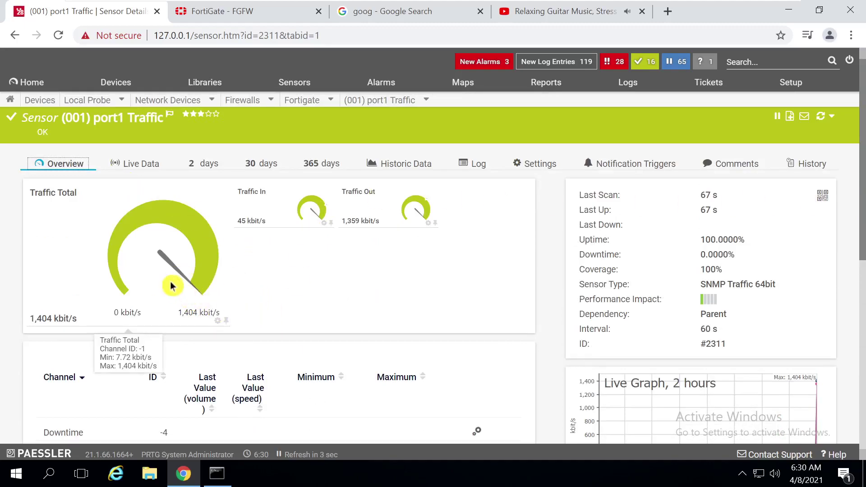
Check the music tab, open and close Traffic Total channel settings, then close the YouTube tab
{"action": "left_click", "coordinate": [549, 13]}
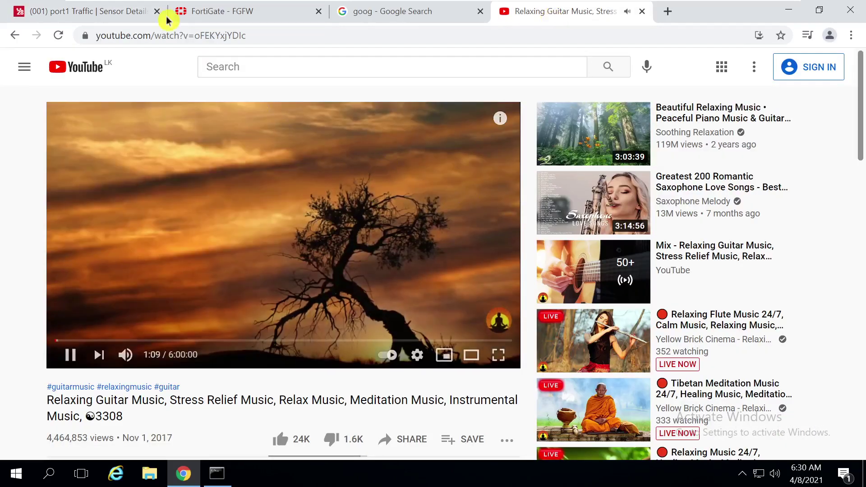
{"action": "left_click", "coordinate": [77, 16]}
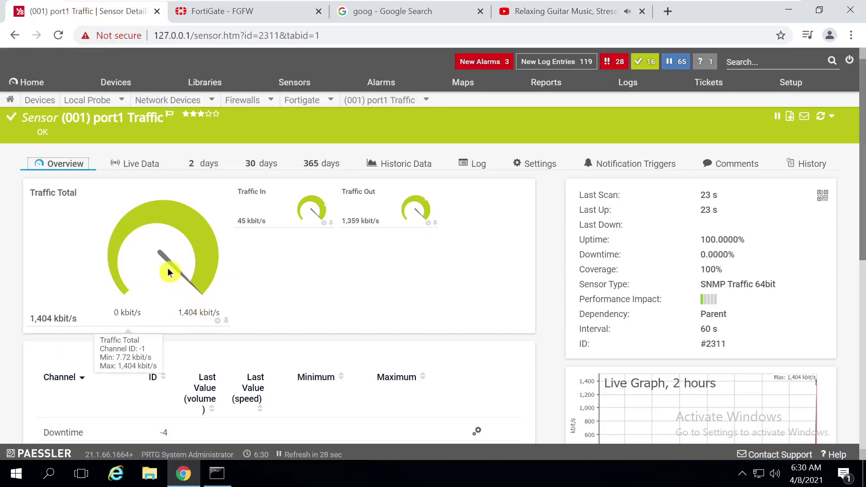
{"action": "left_click_drag", "start_coordinate": [77, 319], "coordinate": [30, 319]}
{"action": "left_click", "coordinate": [218, 320]}
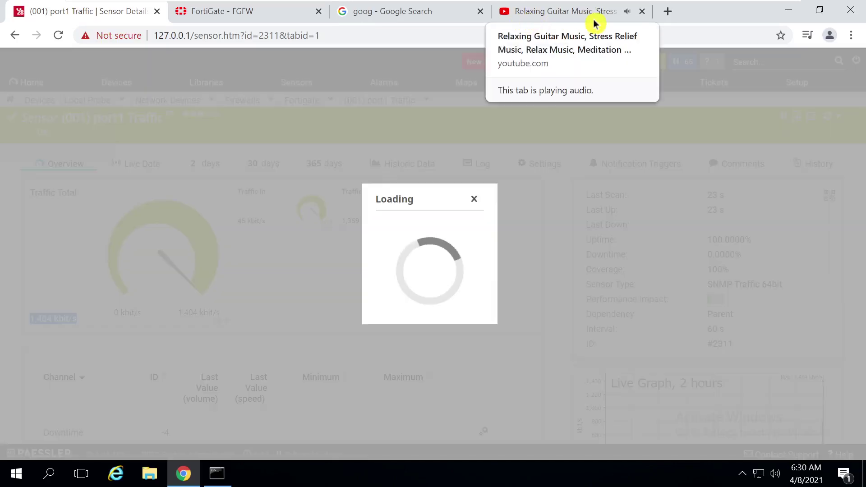
{"action": "left_click", "coordinate": [680, 77]}
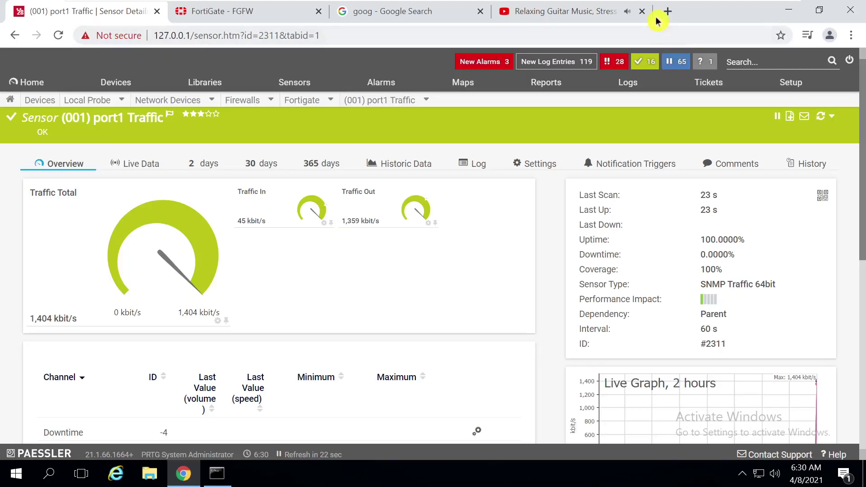
{"action": "left_click", "coordinate": [641, 12]}
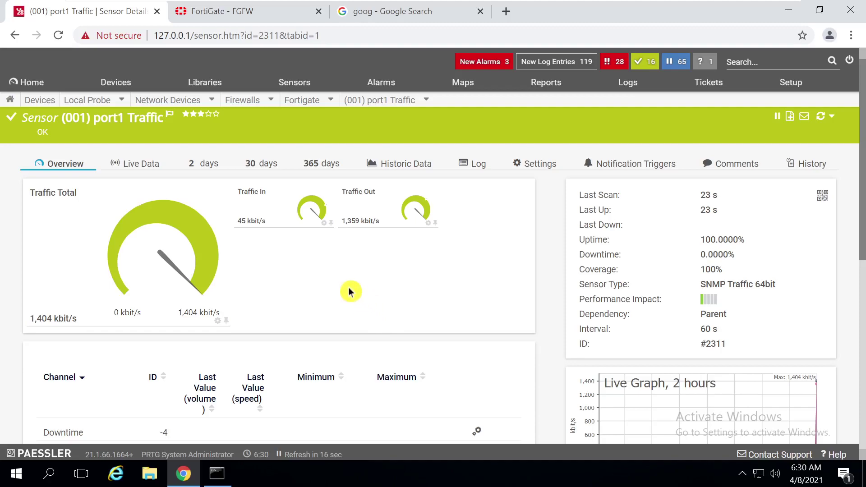
Switch from Live Data back to Overview and run an immediate scan of the port1 sensor
{"action": "left_click", "coordinate": [147, 174]}
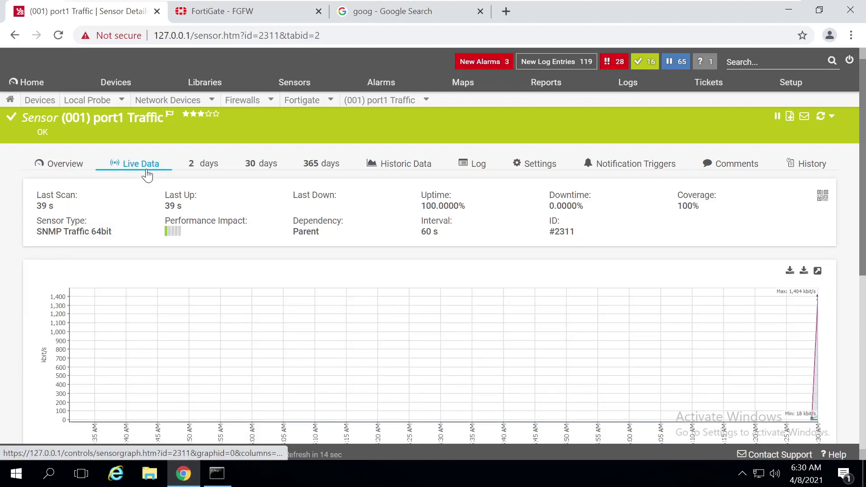
{"action": "left_click", "coordinate": [78, 171]}
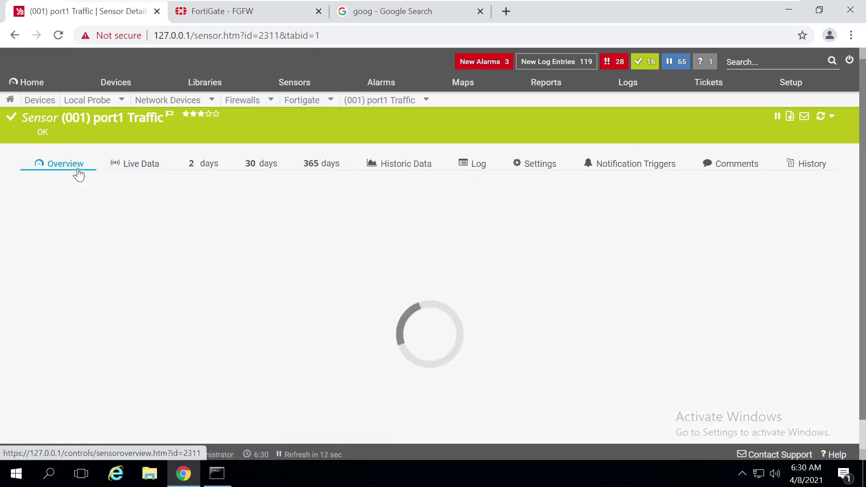
{"action": "left_click", "coordinate": [822, 118]}
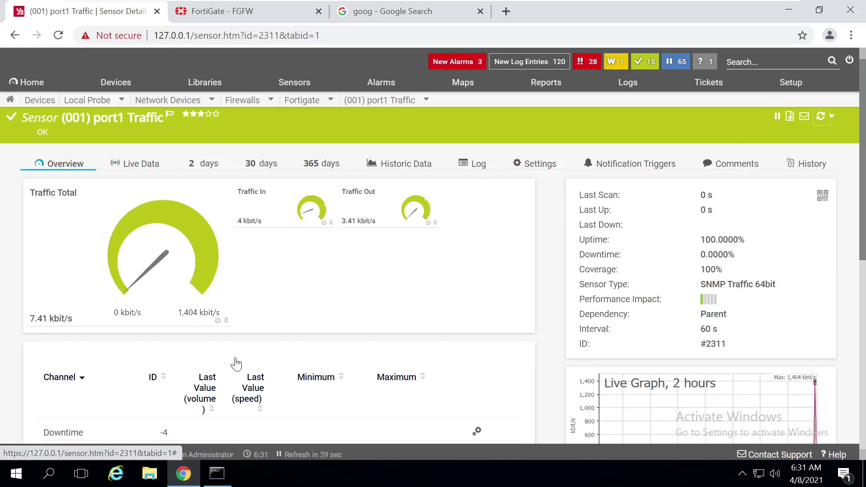
Open and close the Traffic Total channel settings, then return to the Live Data graph peaking at 1,404 kbit/s
{"action": "mouse_move", "coordinate": [77, 319]}
{"action": "left_click_drag", "start_coordinate": [77, 319], "coordinate": [30, 190]}
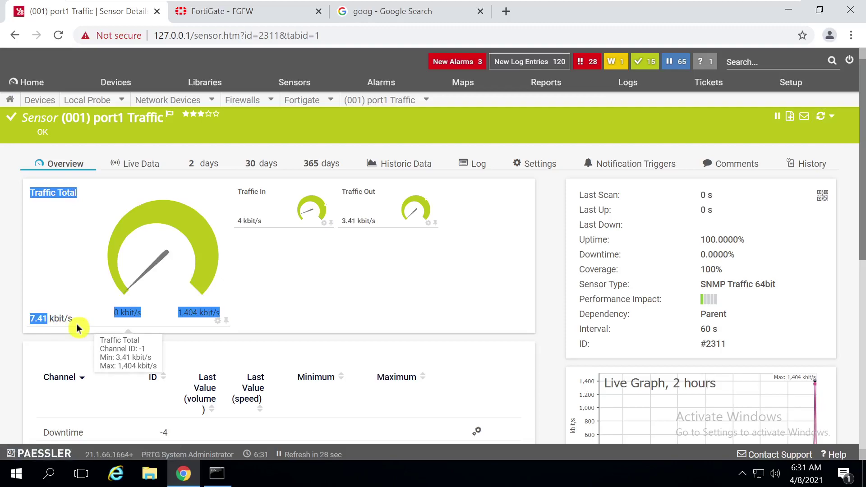
{"action": "left_click", "coordinate": [77, 327]}
{"action": "left_click", "coordinate": [680, 80]}
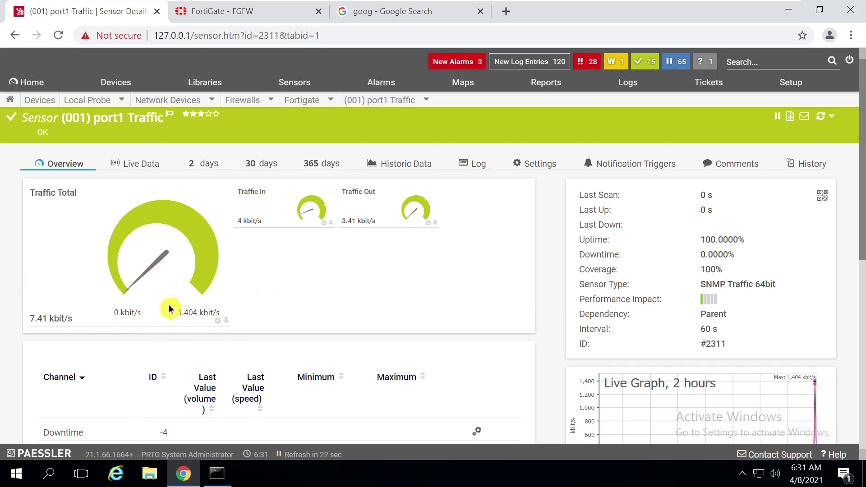
{"action": "scroll", "coordinate": [861, 245], "scroll_direction": "down", "scroll_amount": 4}
{"action": "scroll", "coordinate": [846, 228], "scroll_direction": "up", "scroll_amount": 4}
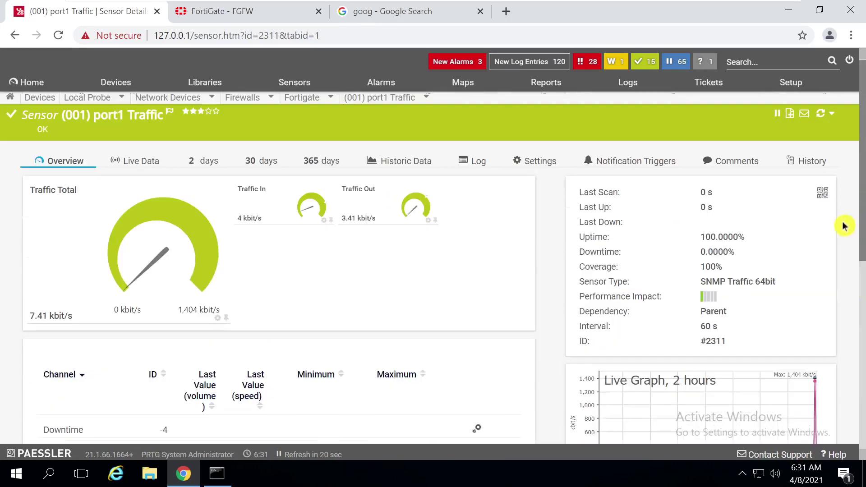
{"action": "left_click", "coordinate": [14, 36]}
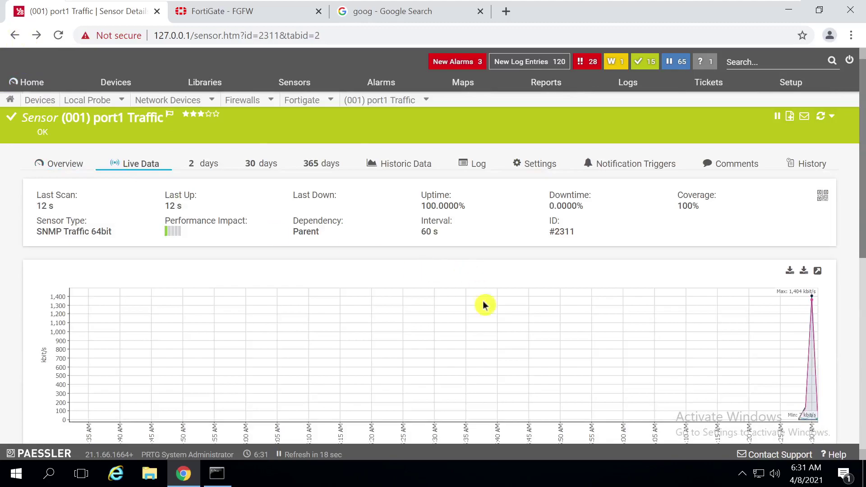
Open the Fortigate port2 Traffic sensor details from the device tree and go back
{"action": "left_click", "coordinate": [114, 82]}
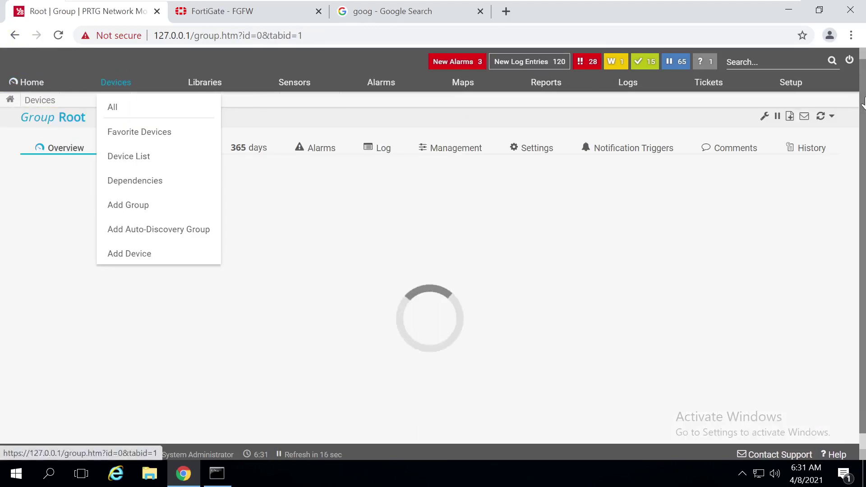
{"action": "scroll", "coordinate": [857, 136], "scroll_direction": "down", "scroll_amount": 2}
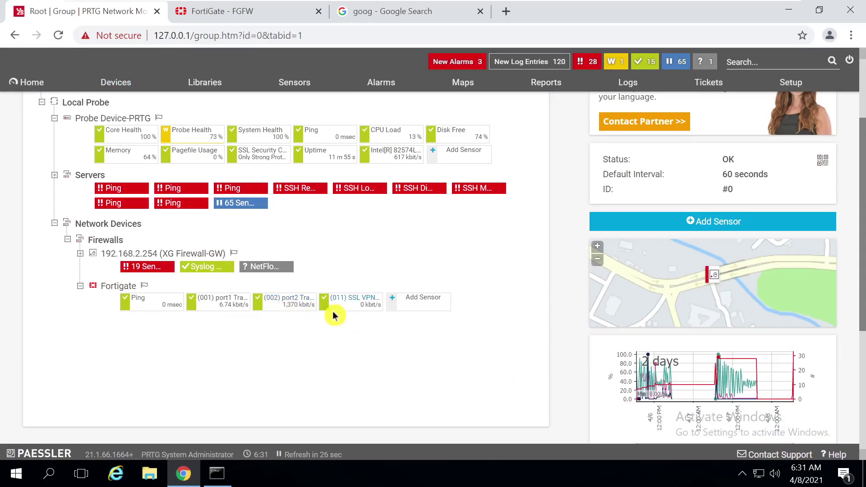
{"action": "left_click", "coordinate": [295, 305]}
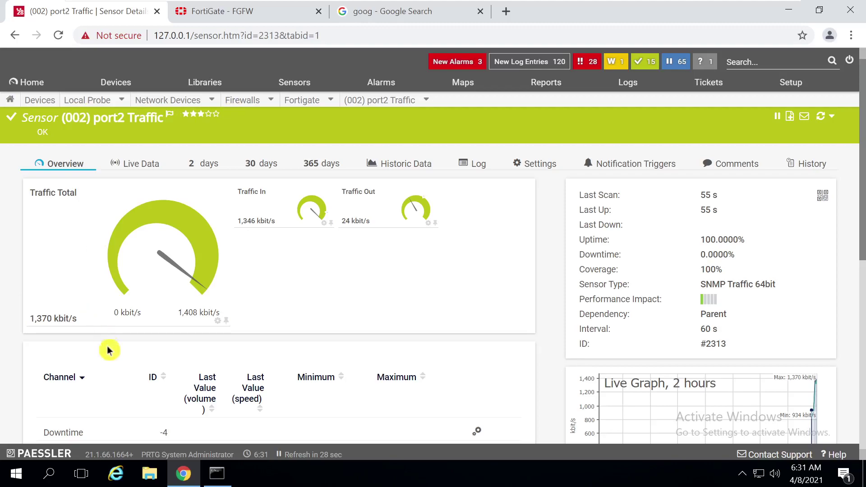
{"action": "left_click", "coordinate": [11, 38]}
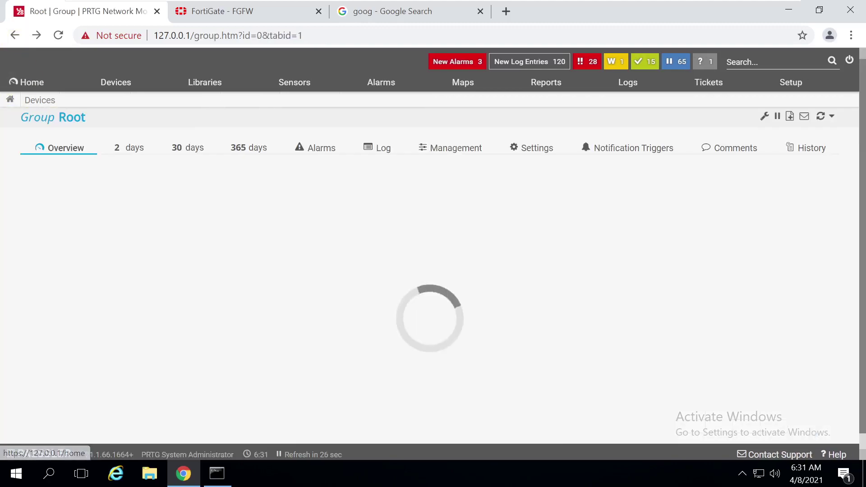
Check the SSL VPN interface Traffic sensor, then begin adding a sensor to Fortigate
{"action": "scroll", "coordinate": [862, 228], "scroll_direction": "down", "scroll_amount": 1}
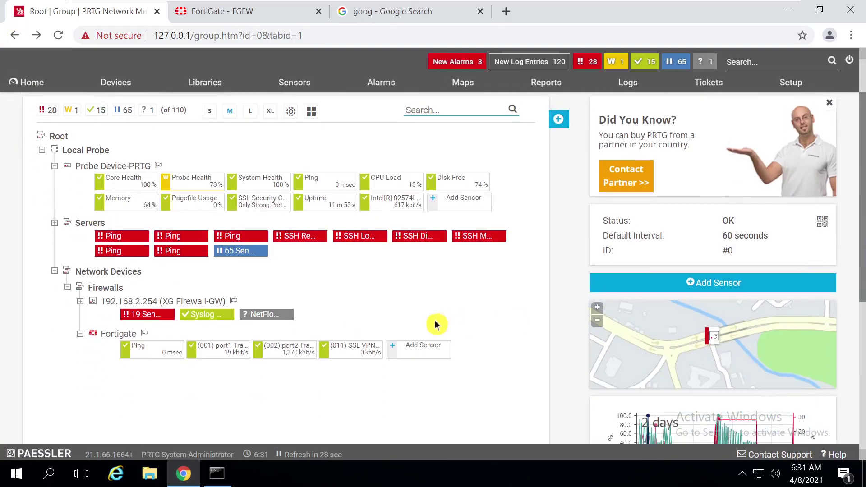
{"action": "left_click", "coordinate": [364, 347]}
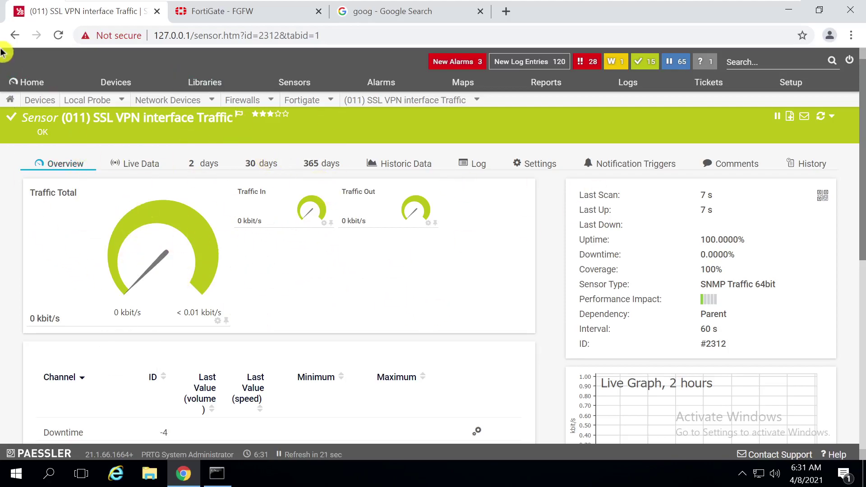
{"action": "left_click", "coordinate": [15, 36]}
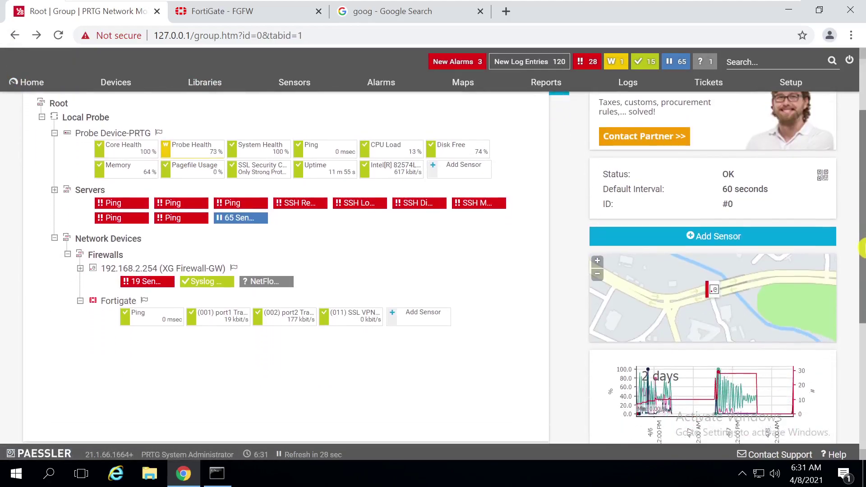
{"action": "left_click", "coordinate": [446, 322]}
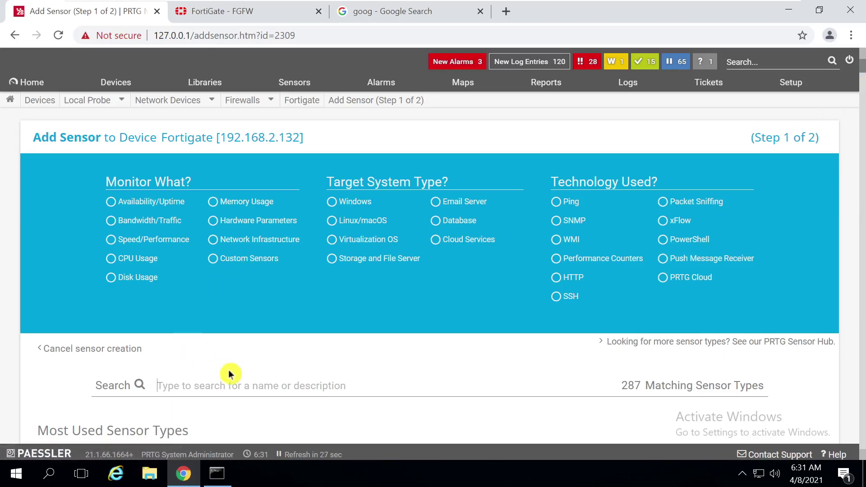
Search sensor types for 'up' and try the Availability/Uptime and Linux/macOS filters
{"action": "left_click", "coordinate": [230, 386]}
{"action": "type", "text": "uptime"}
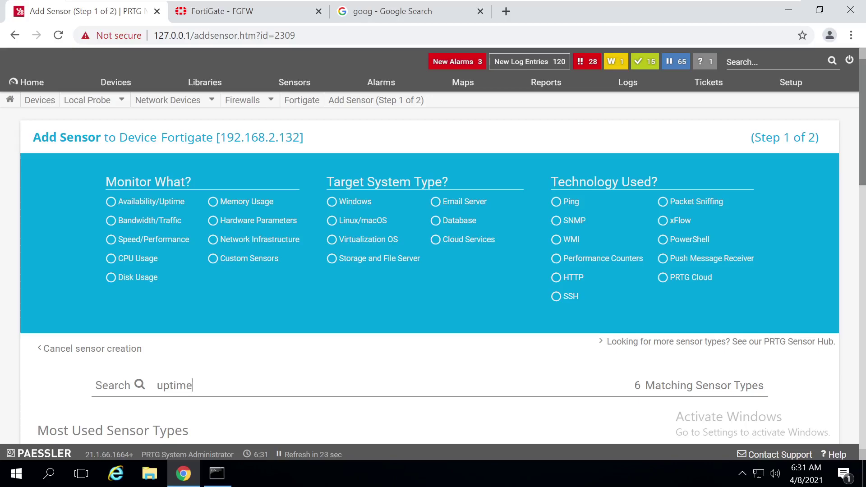
{"action": "scroll", "coordinate": [233, 383], "scroll_direction": "down", "scroll_amount": 10}
{"action": "scroll", "coordinate": [233, 384], "scroll_direction": "up", "scroll_amount": 10}
{"action": "scroll", "coordinate": [231, 366], "scroll_direction": "down", "scroll_amount": 6}
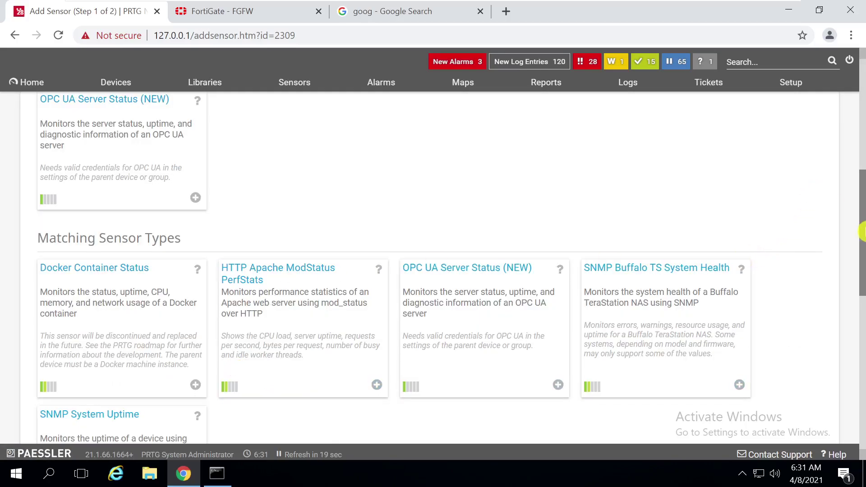
{"action": "scroll", "coordinate": [862, 204], "scroll_direction": "up", "scroll_amount": 5}
{"action": "scroll", "coordinate": [861, 181], "scroll_direction": "up", "scroll_amount": 2}
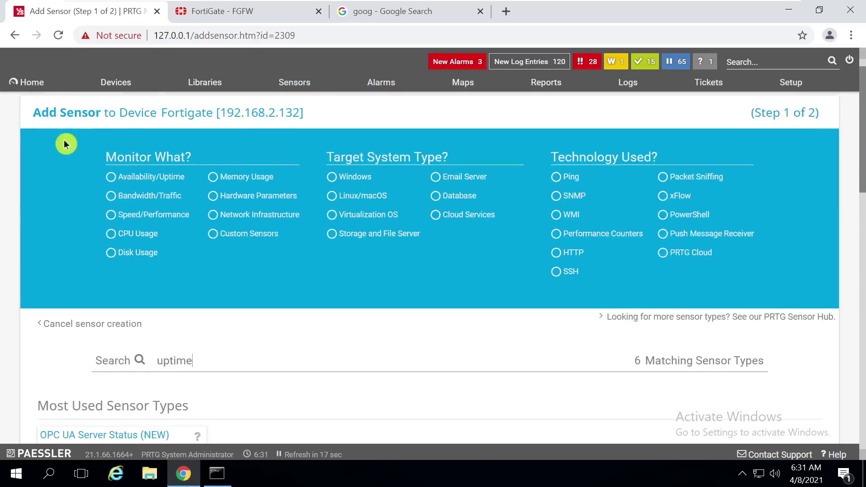
{"action": "left_click", "coordinate": [116, 177]}
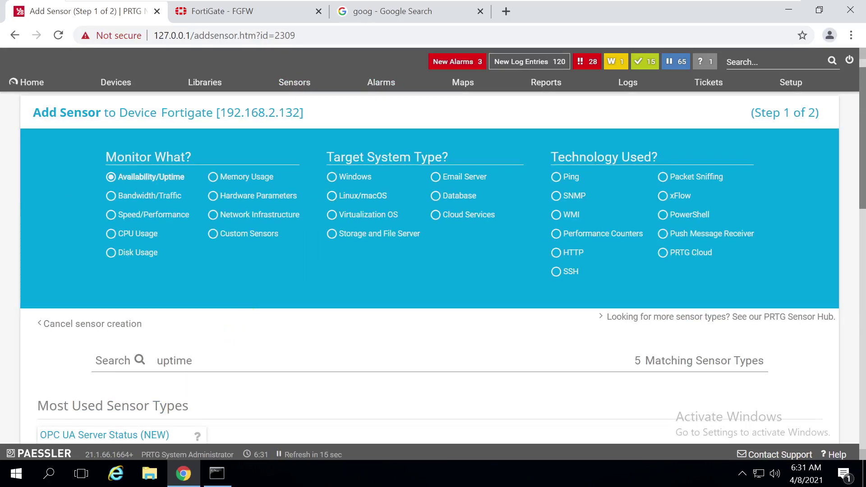
{"action": "key", "text": "BackSpace"}
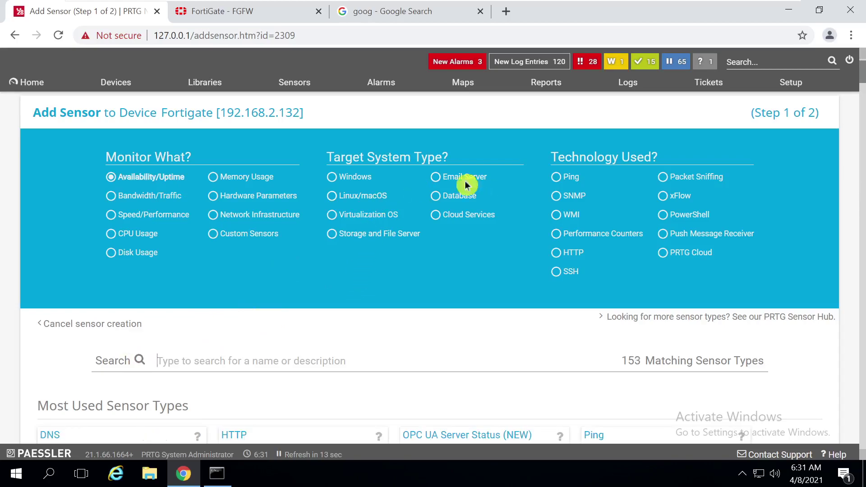
{"action": "left_click", "coordinate": [366, 197]}
{"action": "scroll", "coordinate": [861, 142], "scroll_direction": "down", "scroll_amount": 3}
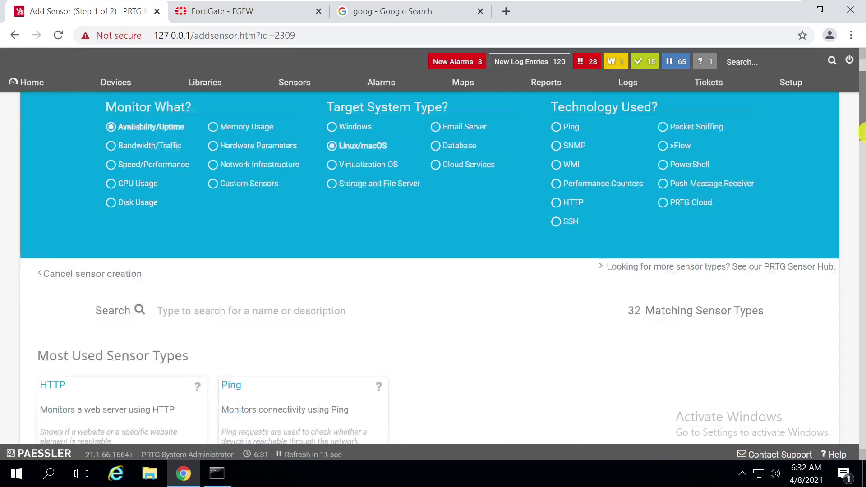
{"action": "scroll", "coordinate": [861, 145], "scroll_direction": "down", "scroll_amount": 4}
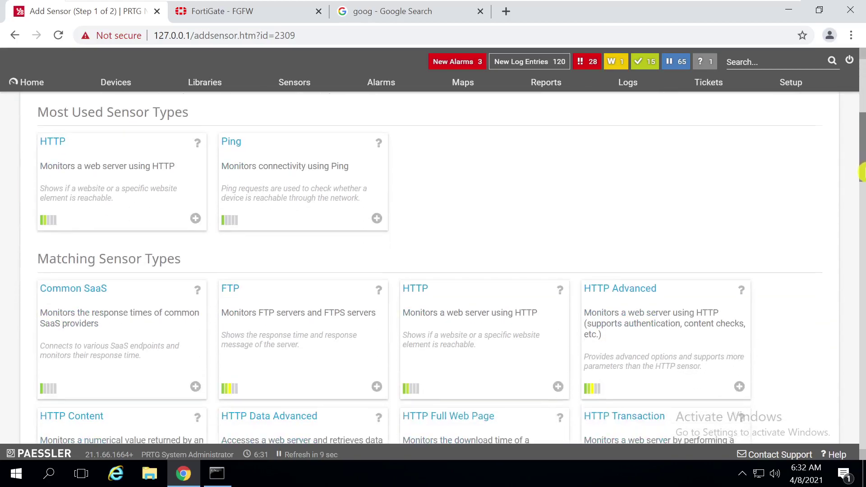
{"action": "scroll", "coordinate": [861, 145], "scroll_direction": "up", "scroll_amount": 4}
{"action": "scroll", "coordinate": [861, 153], "scroll_direction": "down", "scroll_amount": 6}
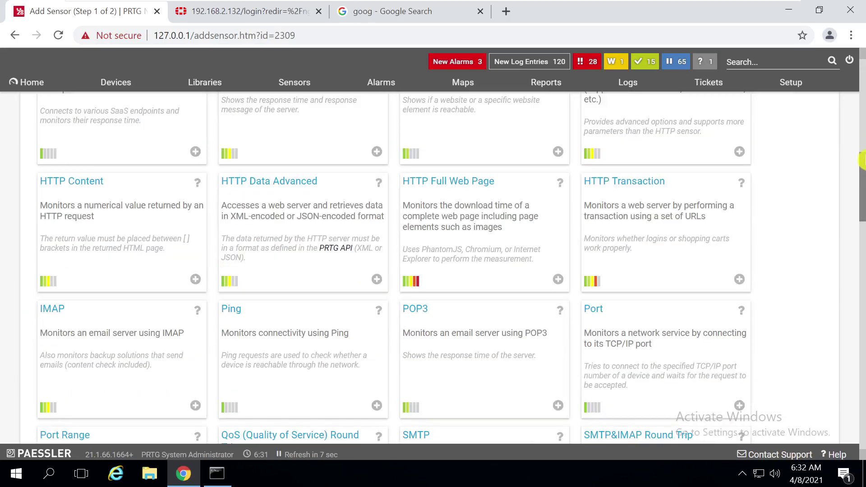
{"action": "left_click_drag", "start_coordinate": [863, 162], "coordinate": [862, 85]}
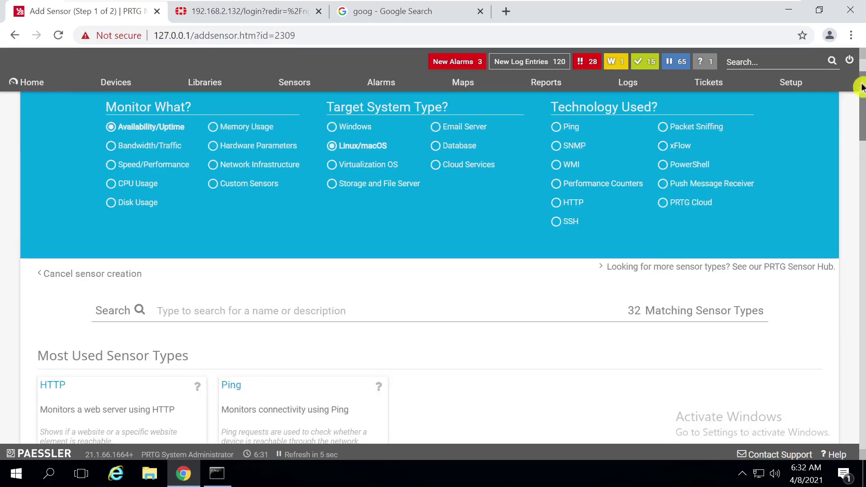
Filter to SNMP, create an SNMP System Uptime sensor with default settings, and return to Devices
{"action": "left_click", "coordinate": [565, 147]}
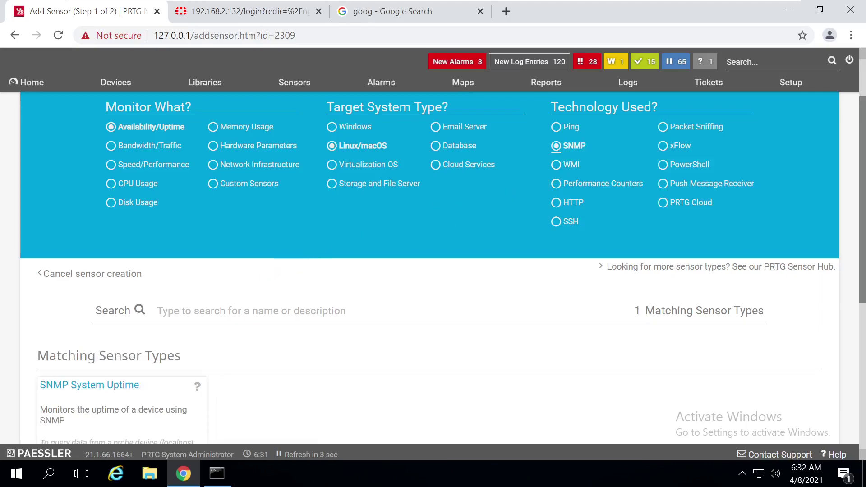
{"action": "left_click", "coordinate": [115, 391]}
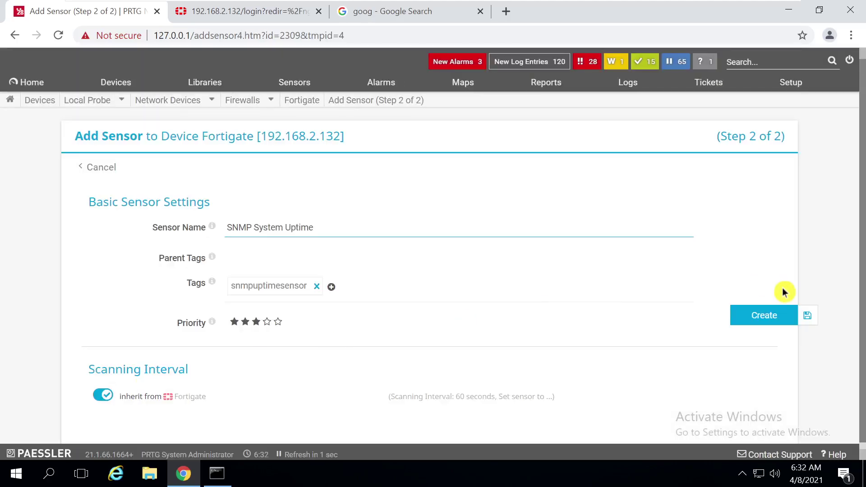
{"action": "left_click", "coordinate": [752, 311]}
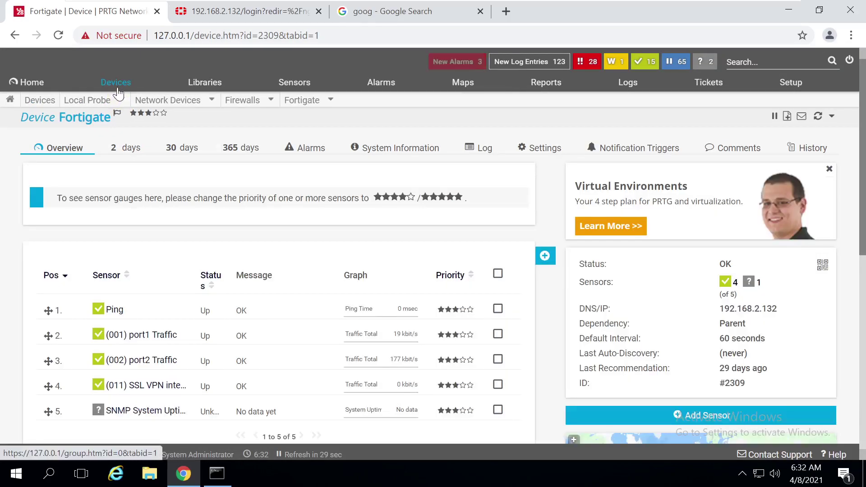
{"action": "left_click", "coordinate": [118, 93]}
Rescan the new SNMP System Uptime sensor twice so it starts reporting
{"action": "scroll", "coordinate": [699, 320], "scroll_direction": "down", "scroll_amount": 3}
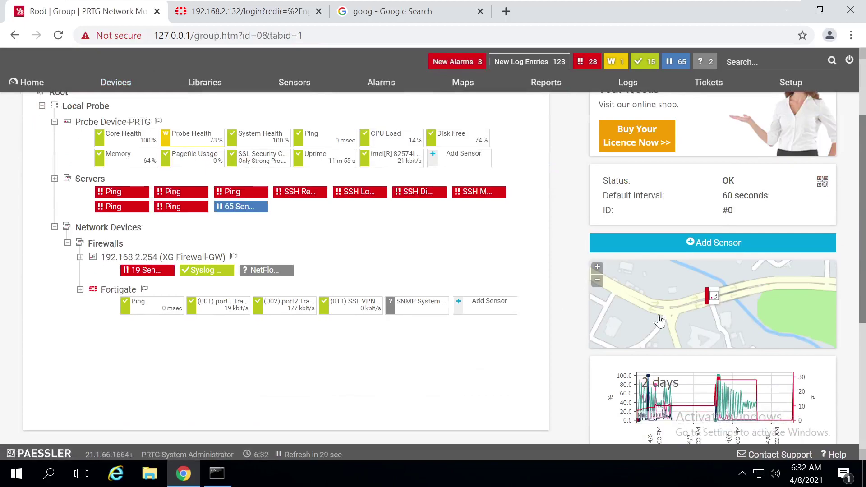
{"action": "right_click", "coordinate": [425, 303]}
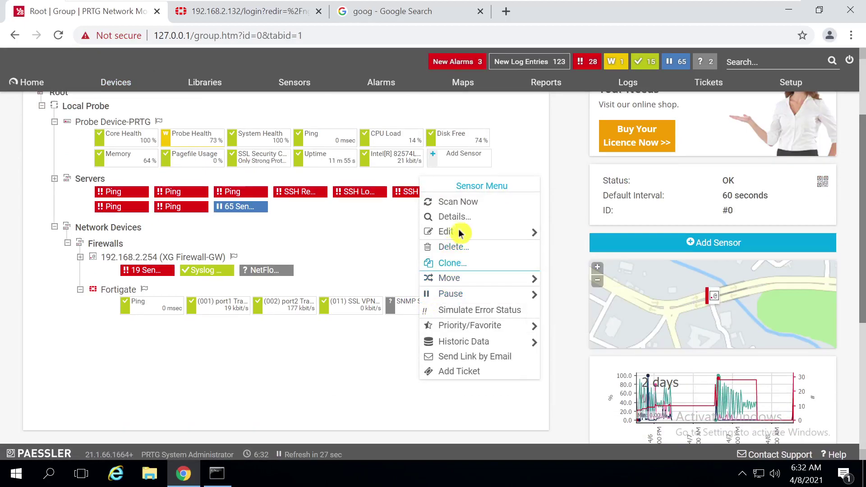
{"action": "left_click", "coordinate": [472, 202]}
{"action": "right_click", "coordinate": [424, 303]}
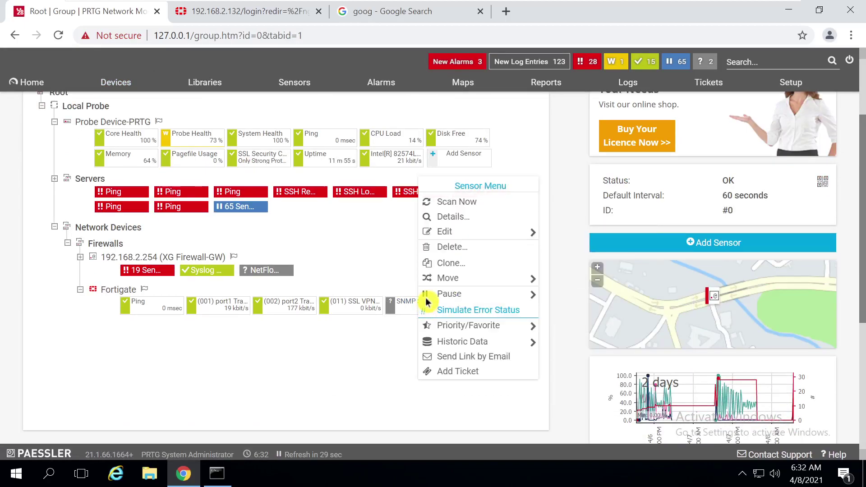
{"action": "left_click", "coordinate": [468, 204]}
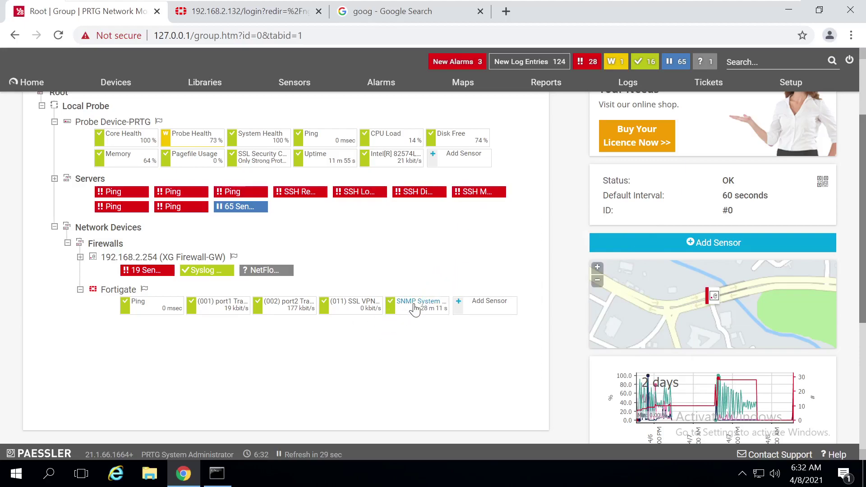
Open the uptime sensor's page, view and close its System Uptime channel settings, and return to Devices
{"action": "left_click", "coordinate": [412, 306]}
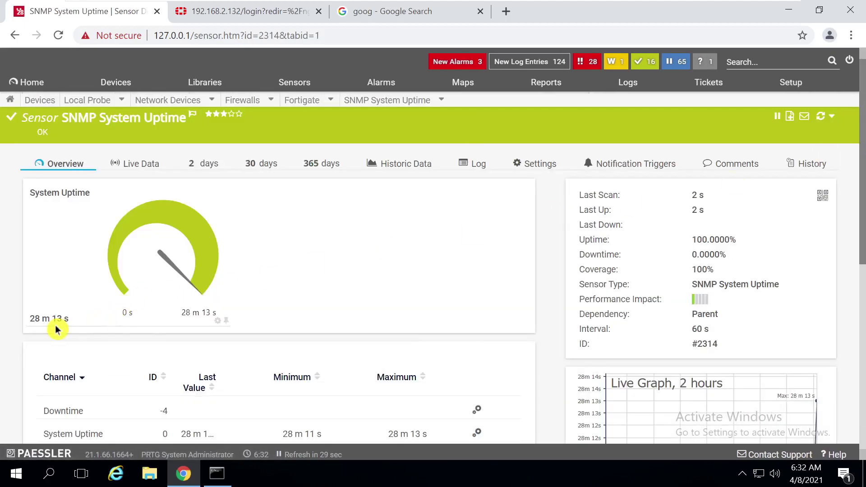
{"action": "left_click_drag", "start_coordinate": [103, 329], "coordinate": [27, 321]}
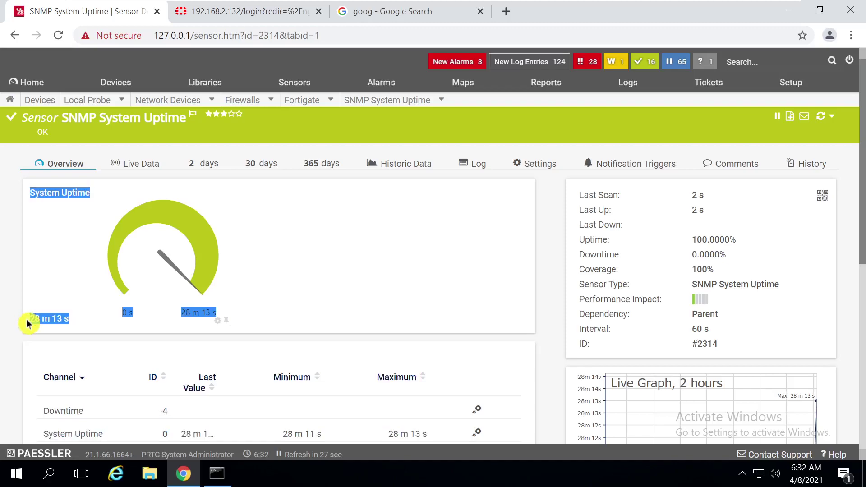
{"action": "left_click", "coordinate": [217, 320]}
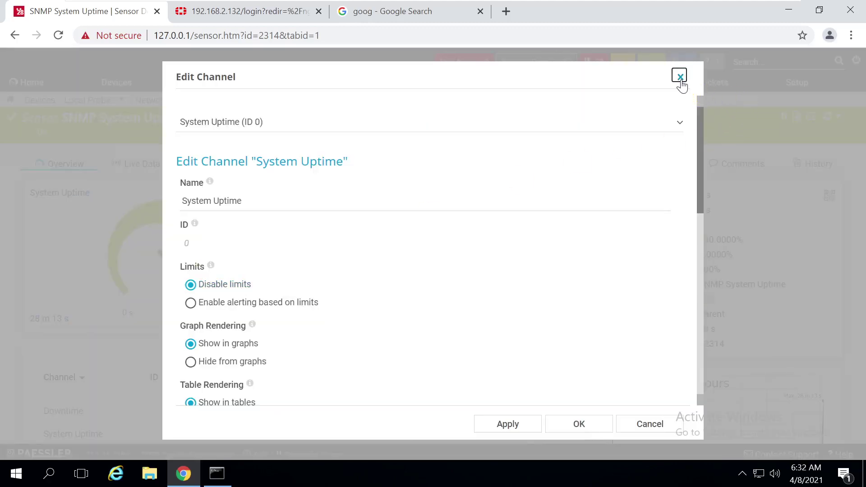
{"action": "left_click", "coordinate": [679, 82]}
{"action": "left_click", "coordinate": [115, 83]}
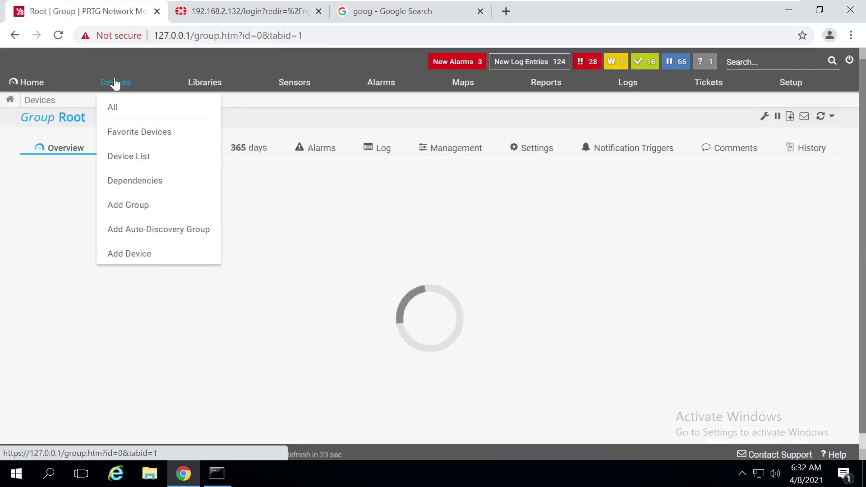
Start adding another Fortigate sensor, abandon it, and bring up the Fortigate device's actions
{"action": "scroll", "coordinate": [630, 229], "scroll_direction": "down", "scroll_amount": 2}
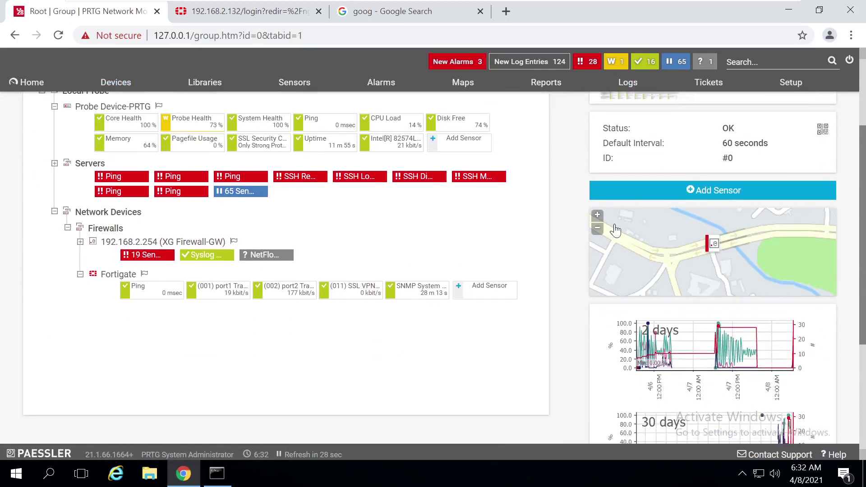
{"action": "left_click", "coordinate": [500, 290]}
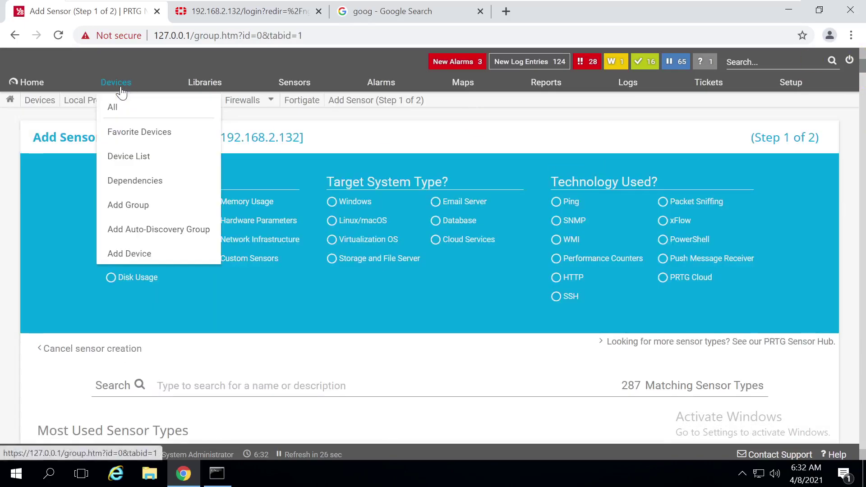
{"action": "left_click", "coordinate": [120, 86]}
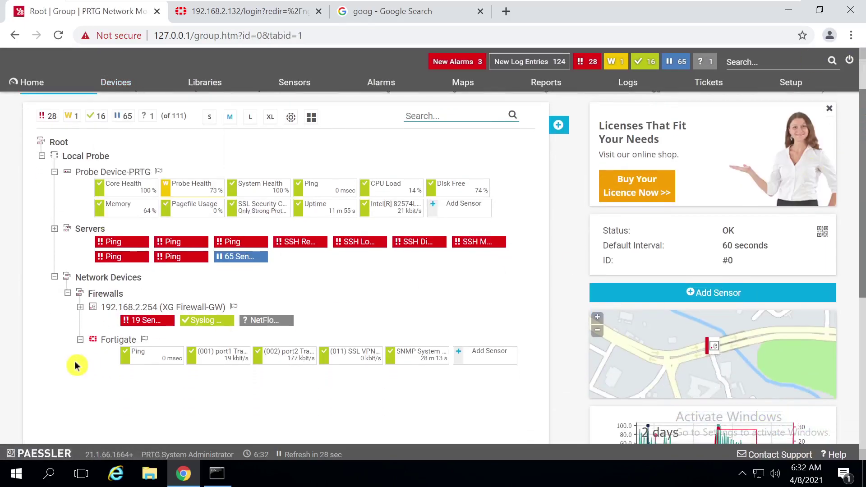
{"action": "right_click", "coordinate": [108, 346]}
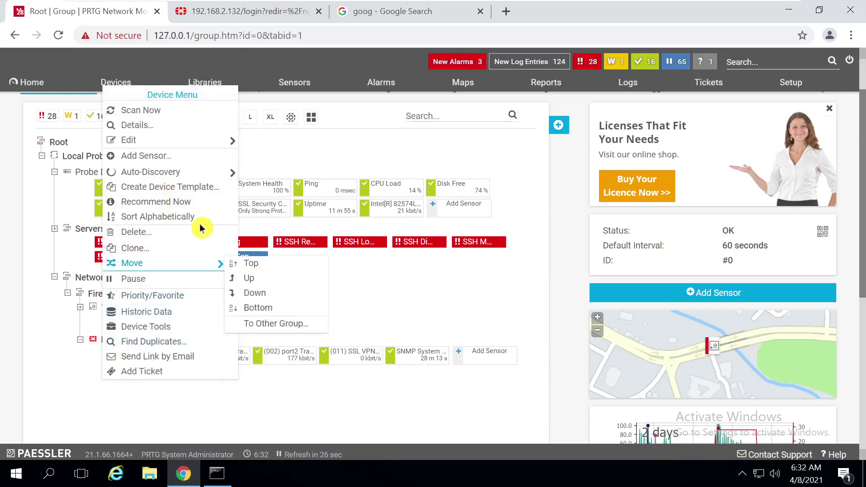
Run Auto-Discovery on the Fortigate device and scroll the tree to watch it sitting at 0%
{"action": "mouse_move", "coordinate": [170, 172]}
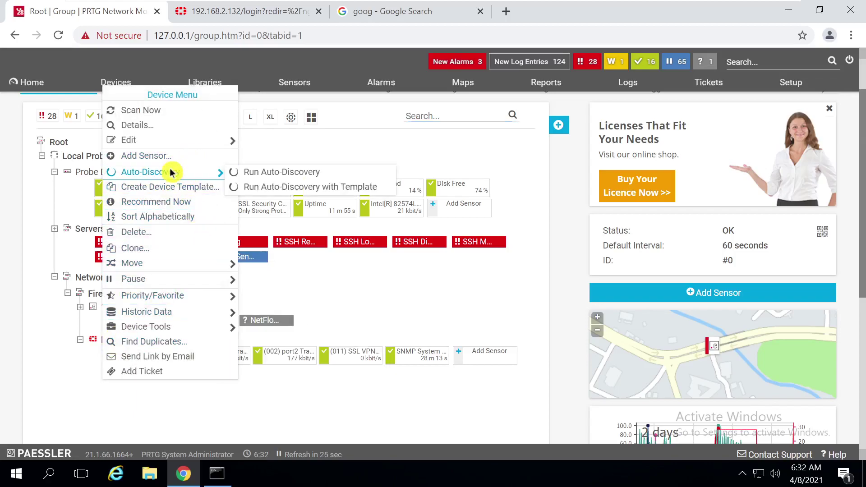
{"action": "left_click", "coordinate": [260, 170]}
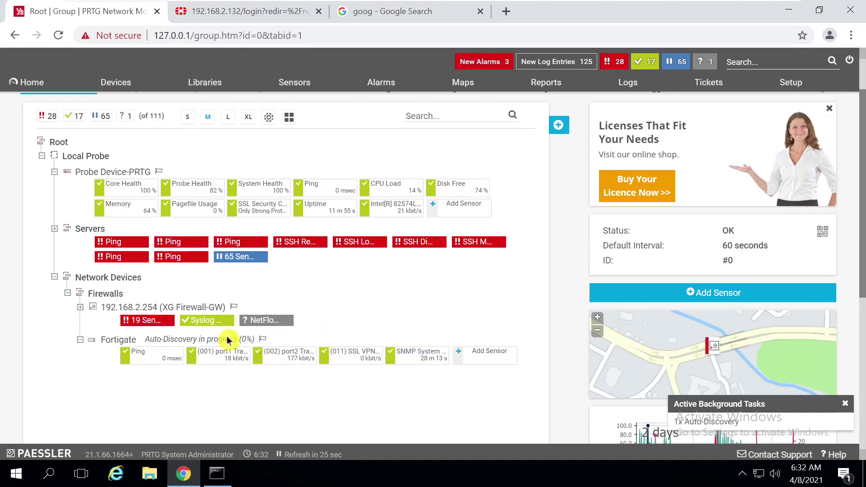
{"action": "left_click_drag", "start_coordinate": [862, 160], "coordinate": [863, 189]}
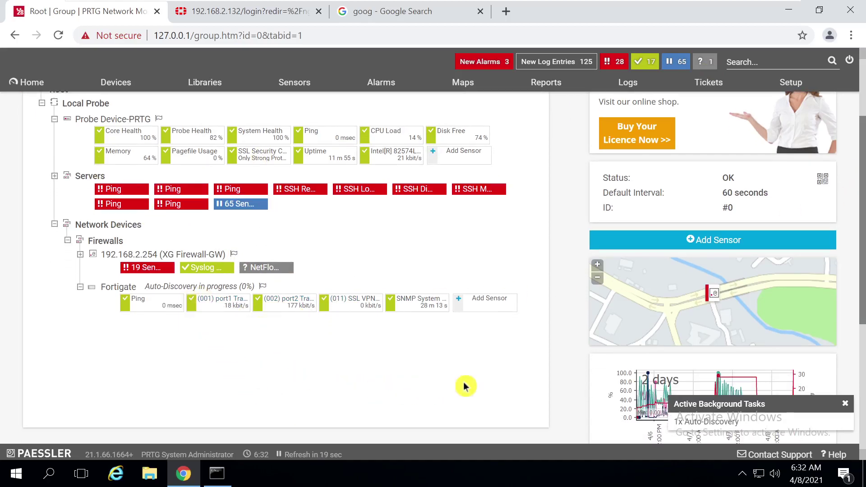
{"action": "left_click_drag", "start_coordinate": [862, 221], "coordinate": [862, 240]}
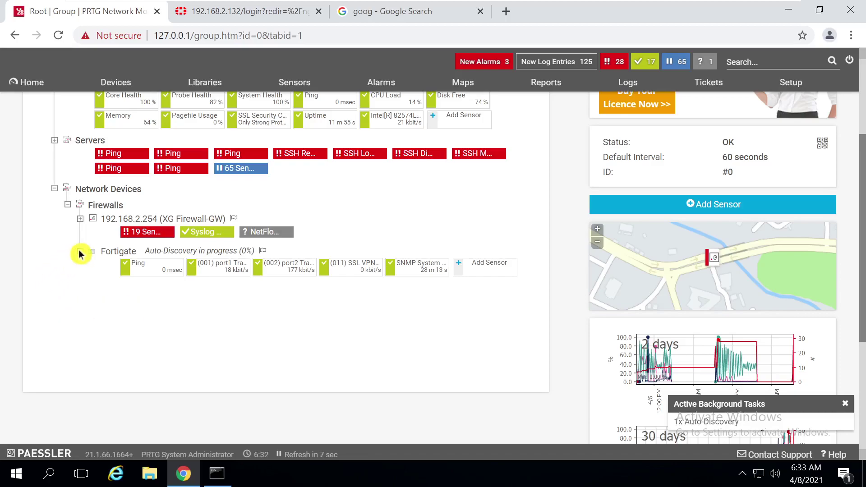
Open the Fortigate device page and its Settings tab
{"action": "left_click", "coordinate": [118, 251]}
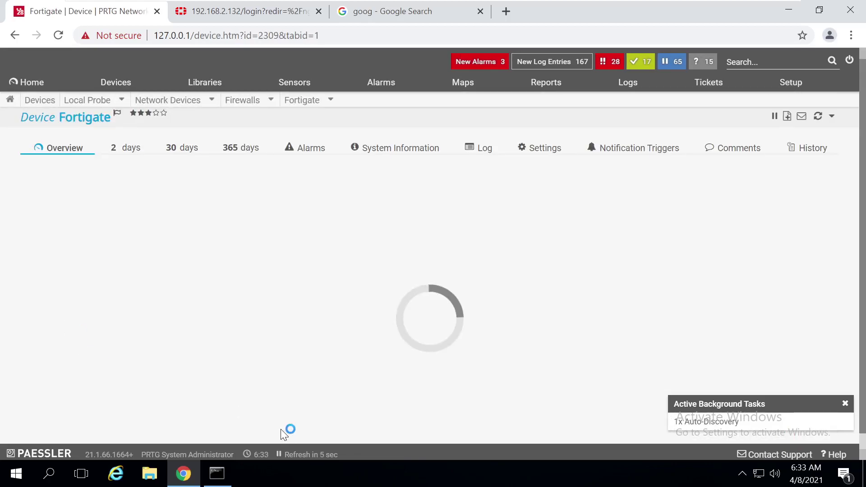
{"action": "scroll", "coordinate": [624, 136], "scroll_direction": "down", "scroll_amount": 1}
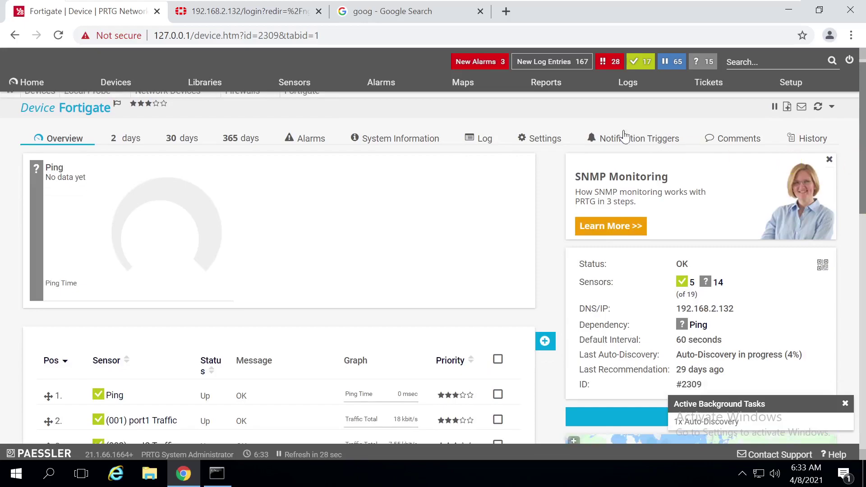
{"action": "left_click", "coordinate": [559, 142]}
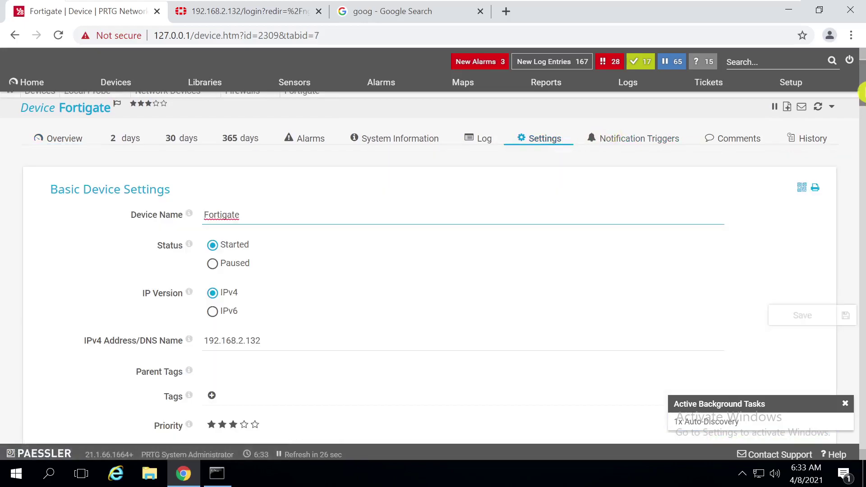
{"action": "scroll", "coordinate": [639, 268], "scroll_direction": "down", "scroll_amount": 15}
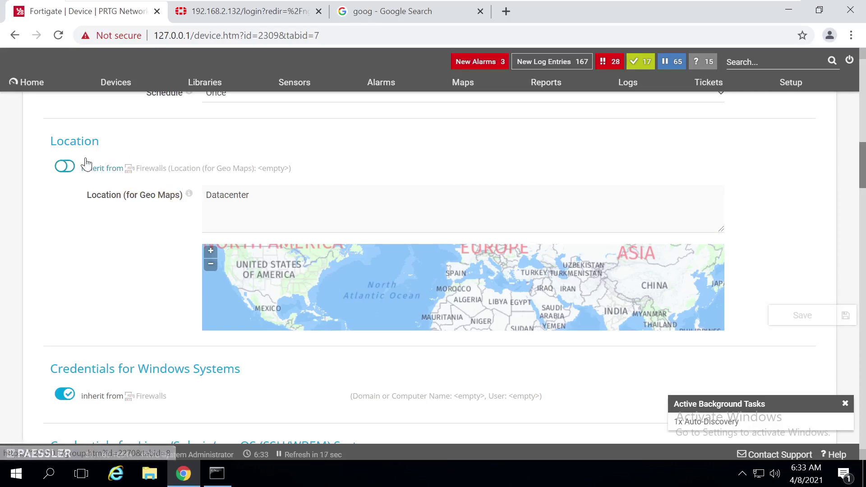
Stop inheriting location from Firewalls so Fortigate keeps its own Datacenter geo-map location
{"action": "left_click", "coordinate": [55, 194]}
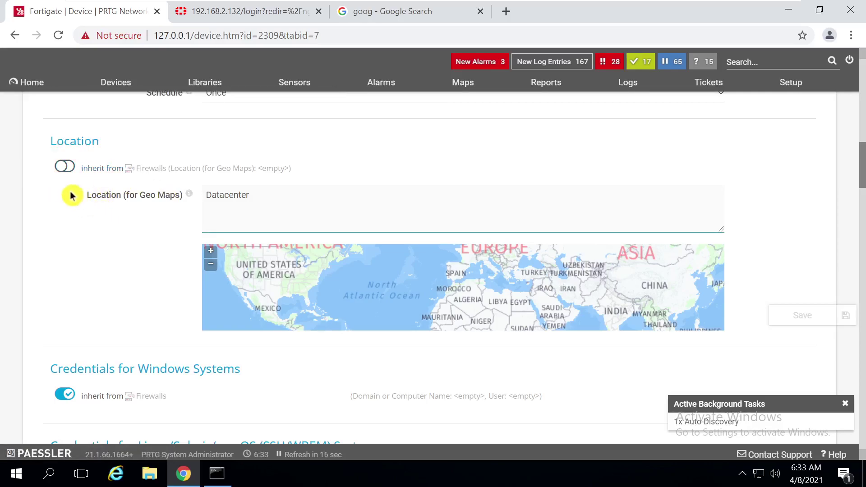
{"action": "left_click", "coordinate": [77, 267]}
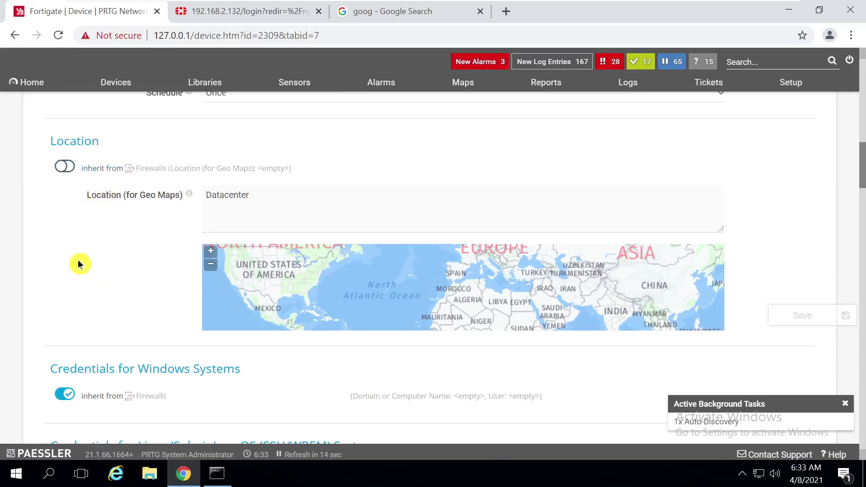
{"action": "left_click", "coordinate": [119, 210]}
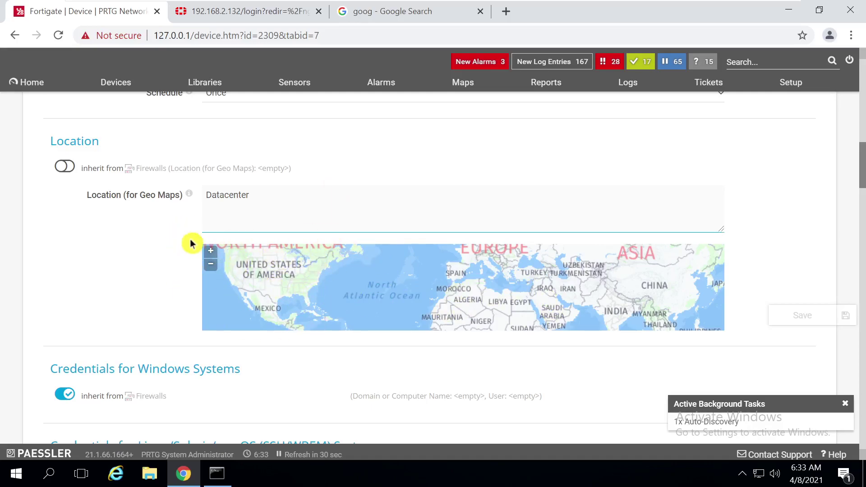
{"action": "left_click", "coordinate": [73, 168]}
{"action": "left_click", "coordinate": [64, 167]}
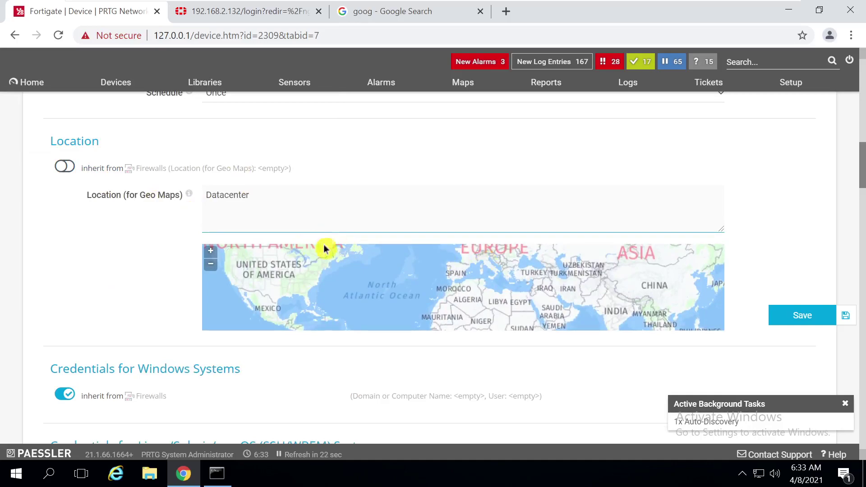
Open Google Maps in a new browser tab
{"action": "left_click", "coordinate": [505, 12]}
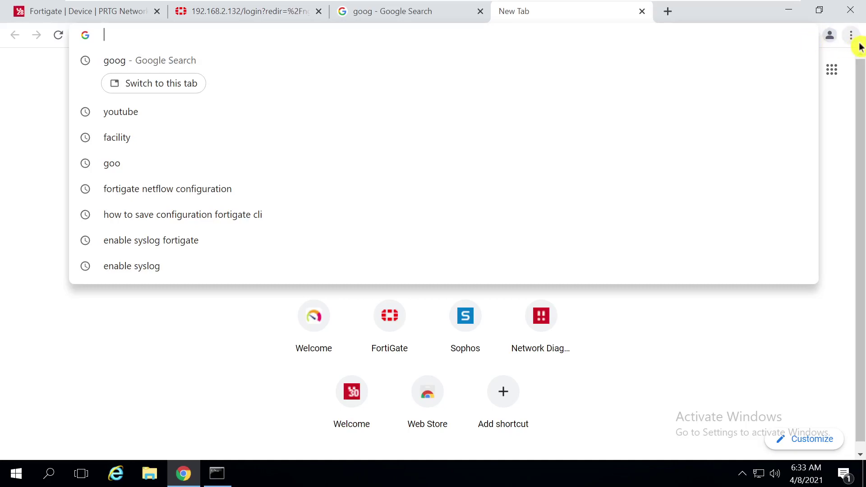
{"action": "type", "text": "goog"}
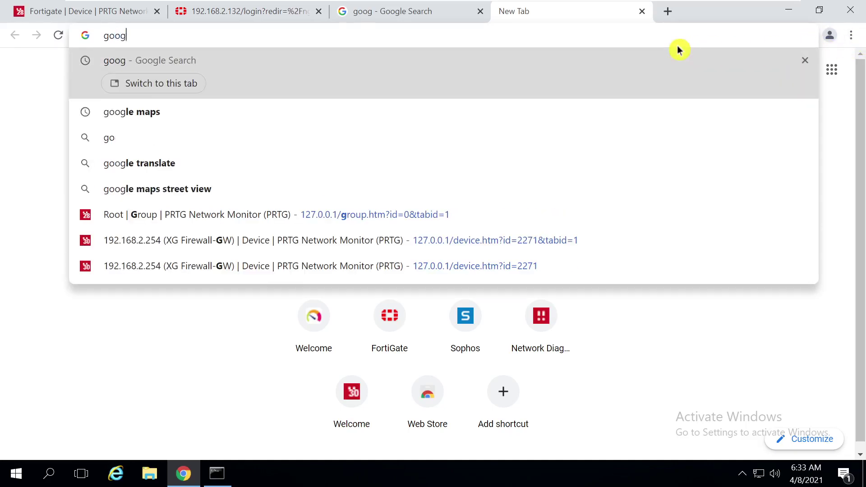
{"action": "type", "text": "le maps"}
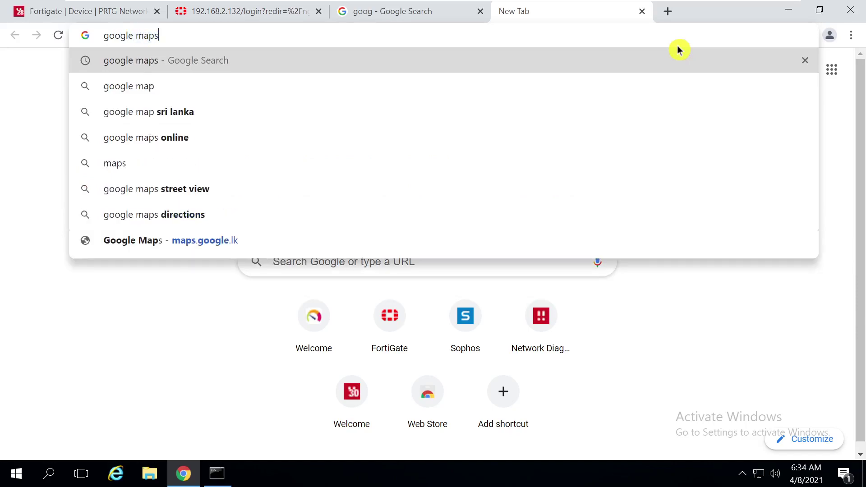
{"action": "key", "text": "Return"}
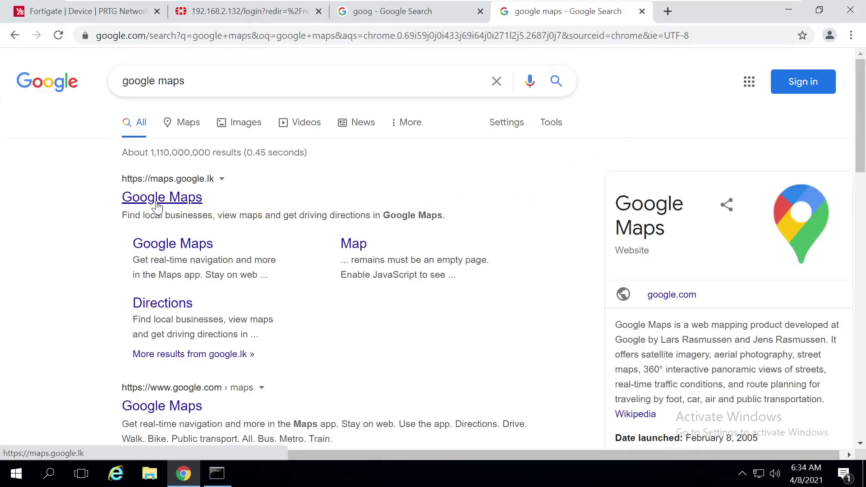
{"action": "left_click", "coordinate": [157, 200]}
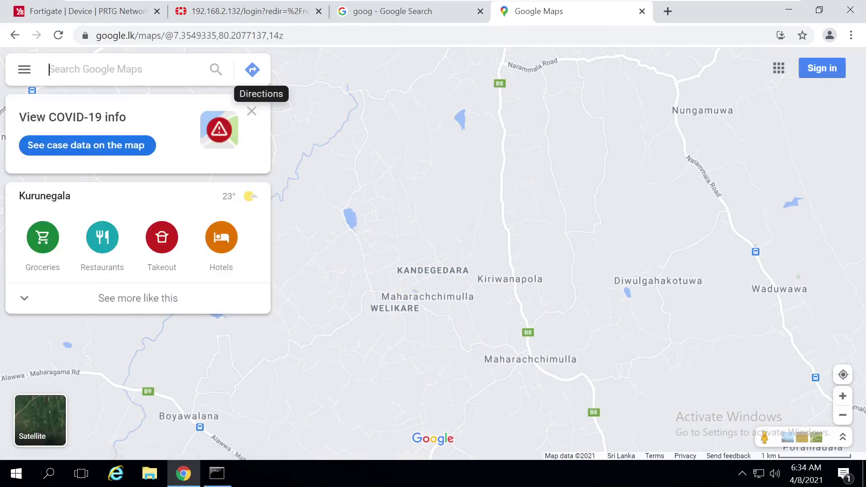
Search the map for New York, NY, USA
{"action": "type", "text": "ecnn"}
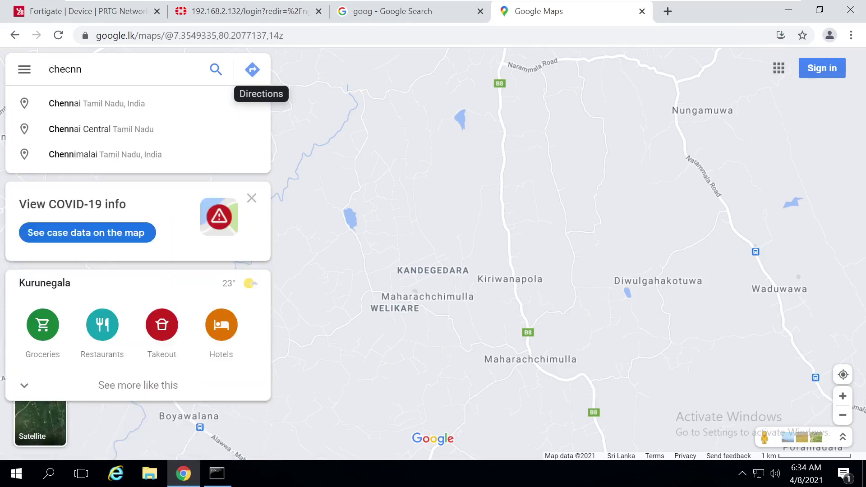
{"action": "key", "text": "BackSpace"}
{"action": "key", "text": "BackSpace"}
{"action": "key", "text": "BackSpace"}
{"action": "key", "text": "BackSpace"}
{"action": "key", "text": "BackSpace"}
{"action": "type", "text": "new yo"}
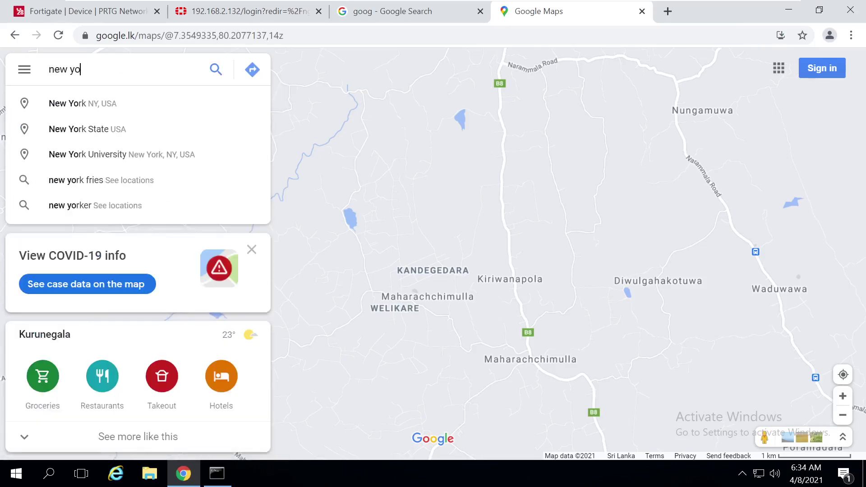
{"action": "left_click", "coordinate": [120, 104]}
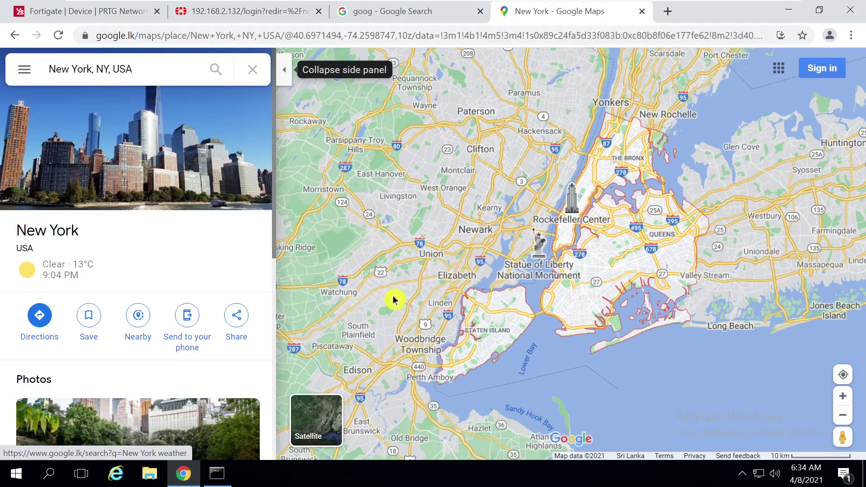
Zoom in toward Summit near Murray Hill Blvd and copy a spot's coordinates
{"action": "scroll", "coordinate": [357, 250], "scroll_direction": "up", "scroll_amount": 3}
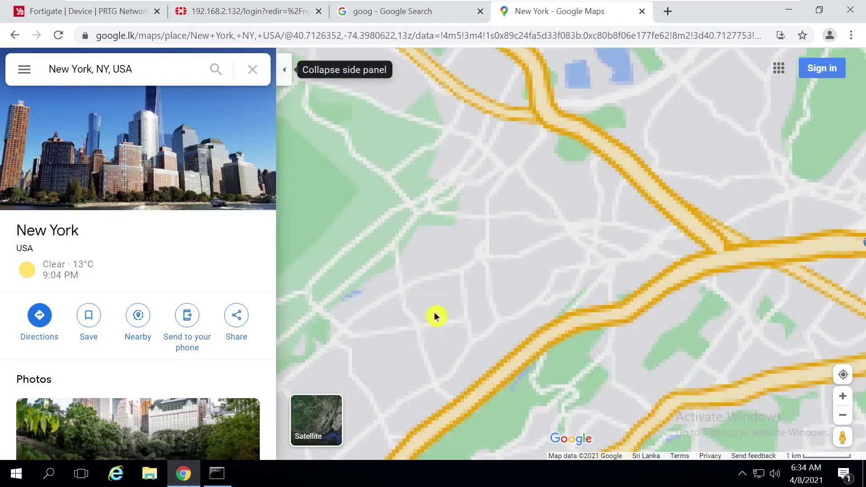
{"action": "scroll", "coordinate": [436, 312], "scroll_direction": "up", "scroll_amount": 3}
{"action": "scroll", "coordinate": [441, 302], "scroll_direction": "down", "scroll_amount": 4}
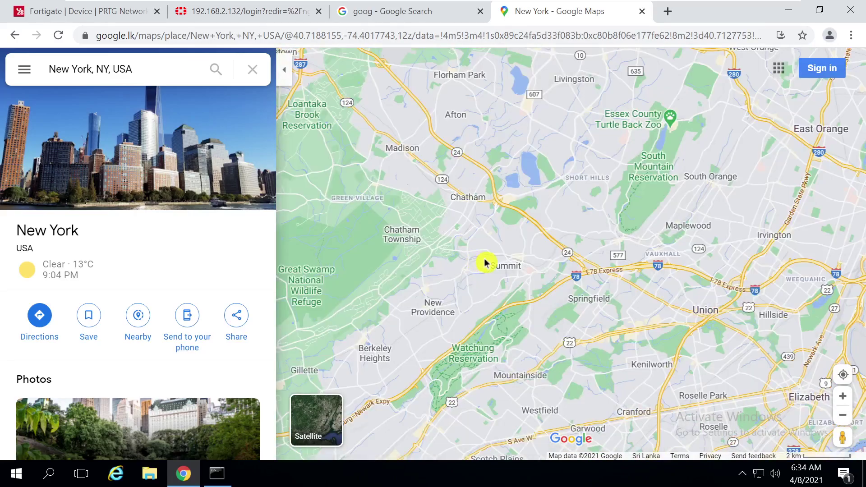
{"action": "scroll", "coordinate": [412, 284], "scroll_direction": "up", "scroll_amount": 2}
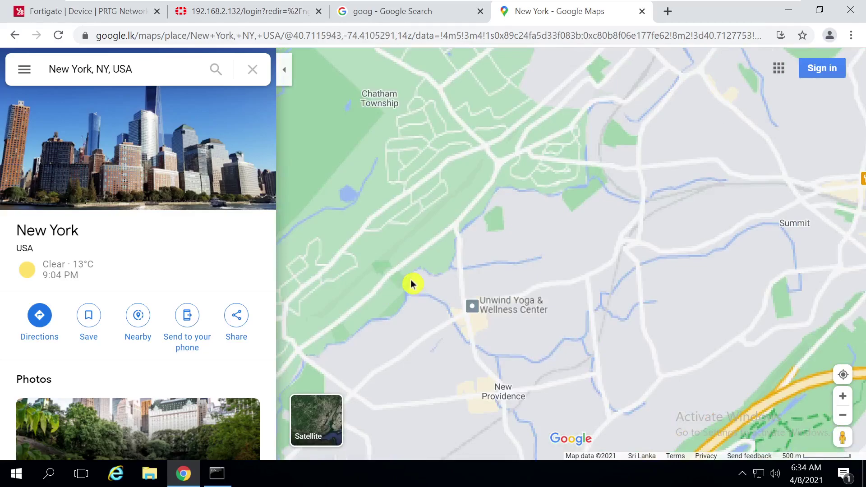
{"action": "left_click_drag", "start_coordinate": [611, 344], "coordinate": [529, 228]}
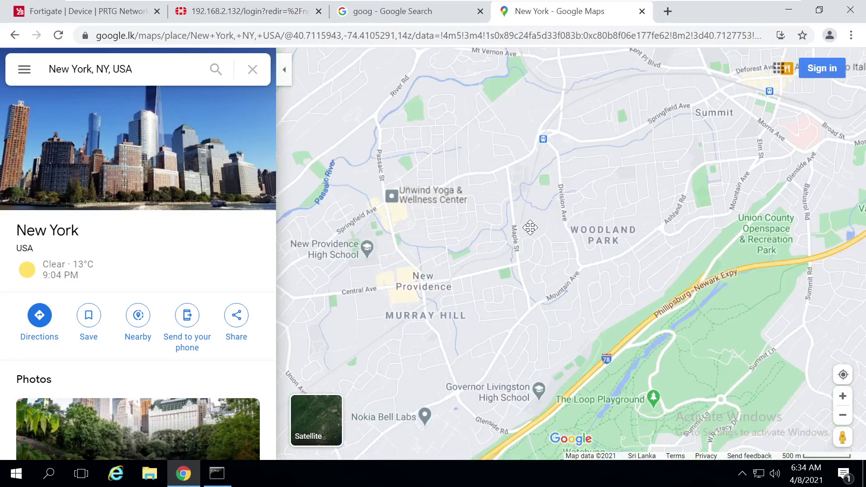
{"action": "scroll", "coordinate": [531, 358], "scroll_direction": "up", "scroll_amount": 1}
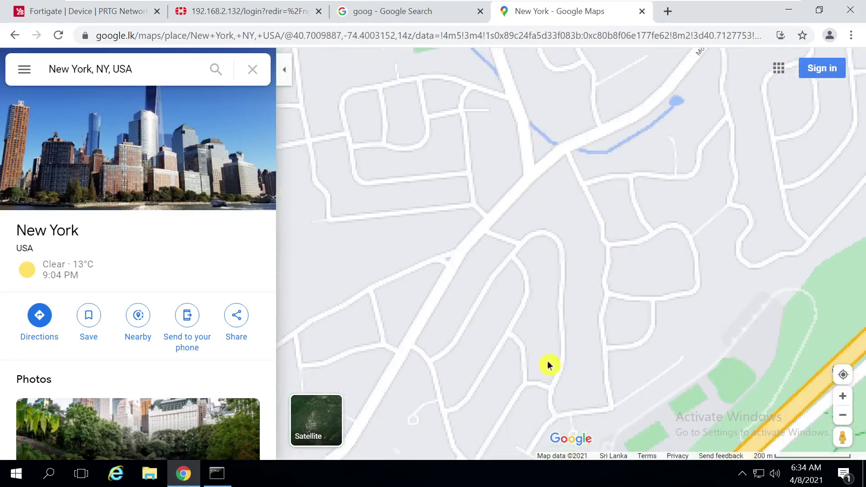
{"action": "scroll", "coordinate": [549, 363], "scroll_direction": "up", "scroll_amount": 1}
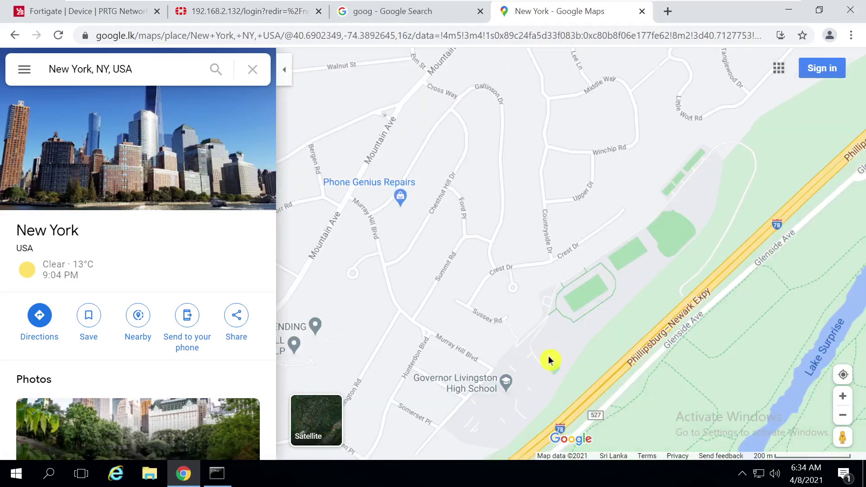
{"action": "right_click", "coordinate": [552, 360]}
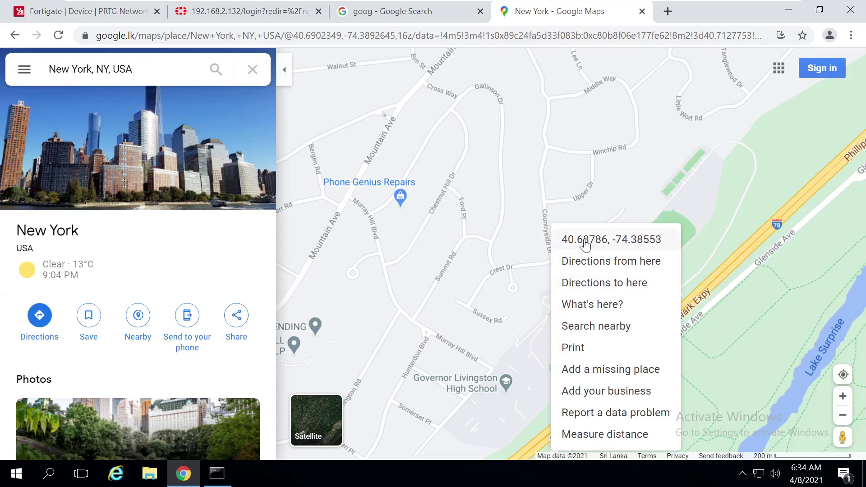
{"action": "left_click", "coordinate": [586, 243]}
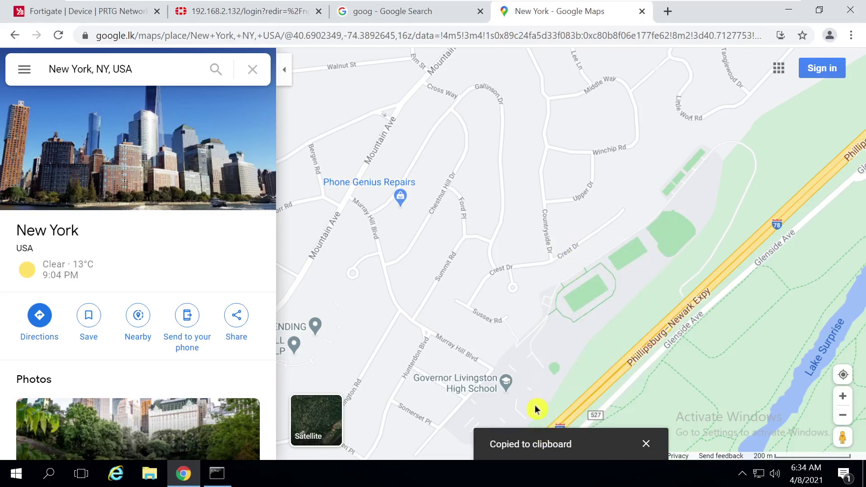
Copy the coordinates 40.68757, -74.38615 from a nearby spot instead
{"action": "right_click", "coordinate": [533, 370]}
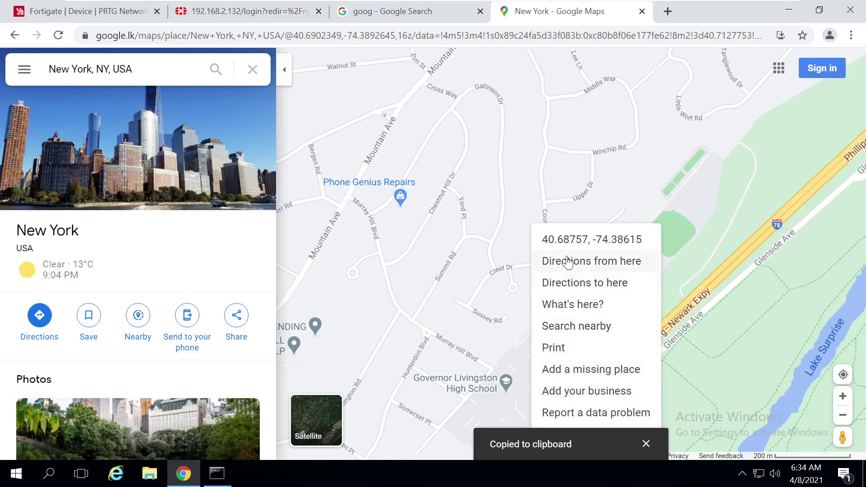
{"action": "left_click", "coordinate": [615, 244]}
{"action": "left_click", "coordinate": [388, 220]}
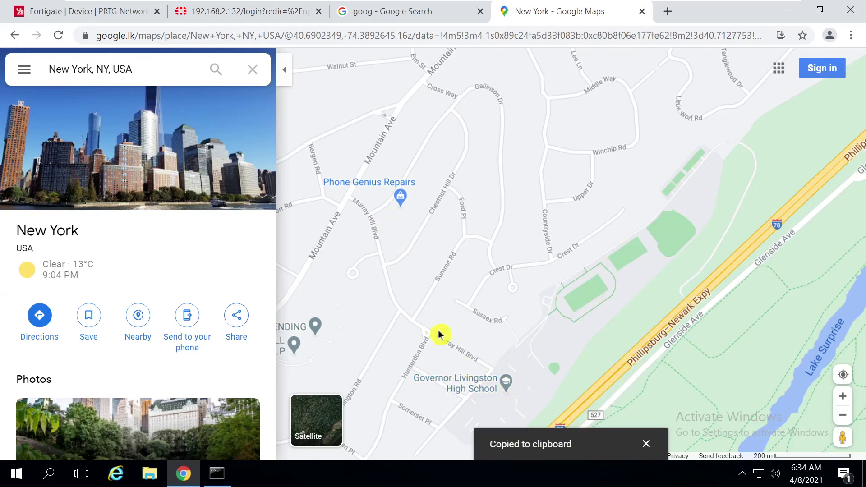
{"action": "left_click", "coordinate": [103, 14]}
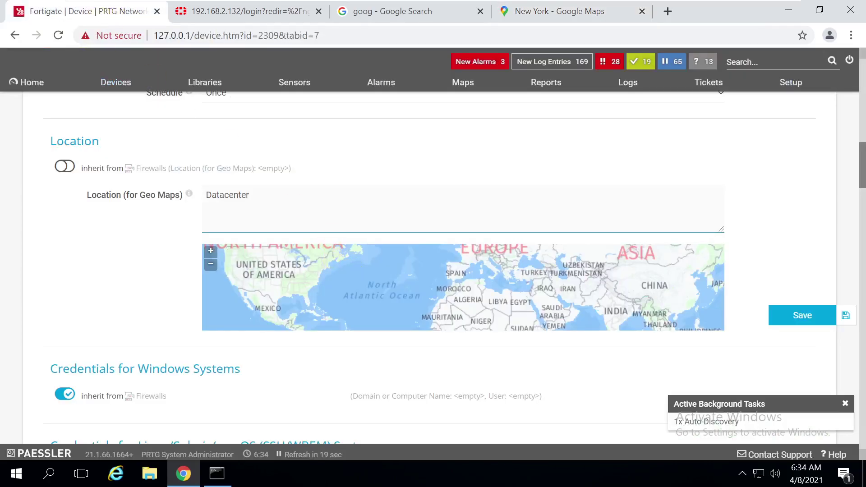
Replace the Datacenter location with the pasted coordinates and save the device settings
{"action": "right_click", "coordinate": [328, 223]}
{"action": "left_click_drag", "start_coordinate": [262, 198], "coordinate": [216, 186]}
{"action": "left_click", "coordinate": [206, 185]}
{"action": "key", "text": "BackSpace"}
{"action": "key", "text": "ctrl+v"}
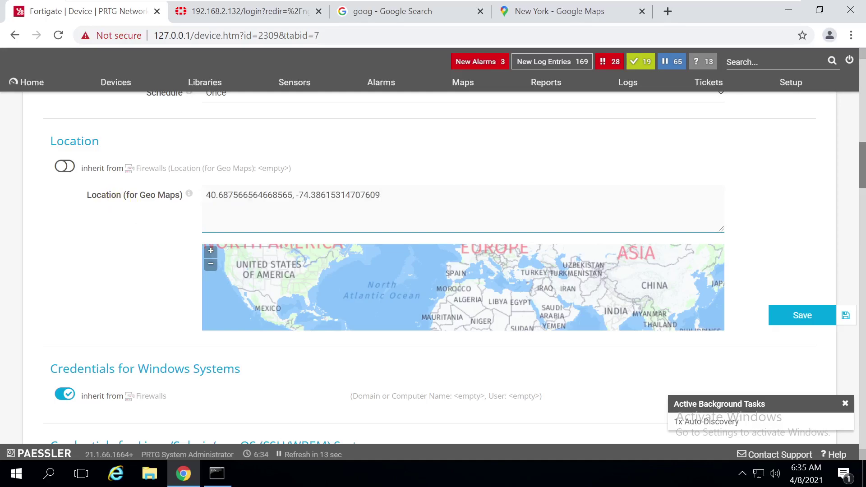
{"action": "left_click", "coordinate": [794, 315]}
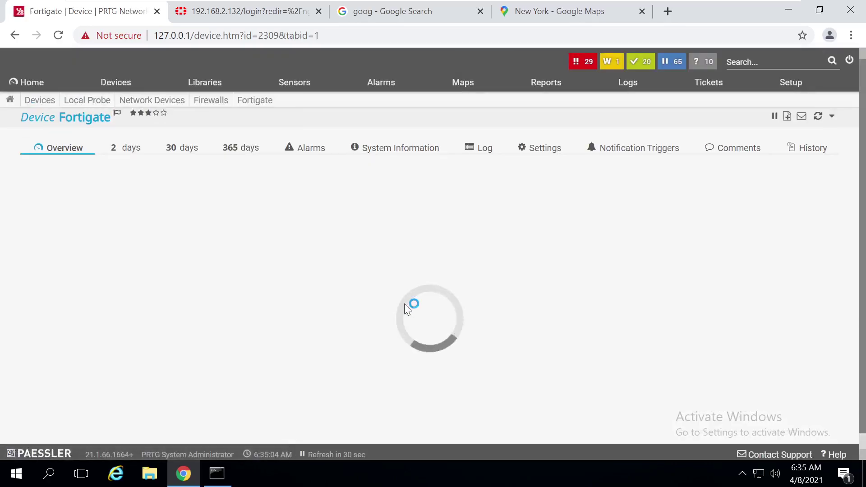
Reopen the Fortigate settings to confirm the coordinates and map preview near Murray Hill Blvd
{"action": "left_click_drag", "start_coordinate": [861, 182], "coordinate": [862, 128]}
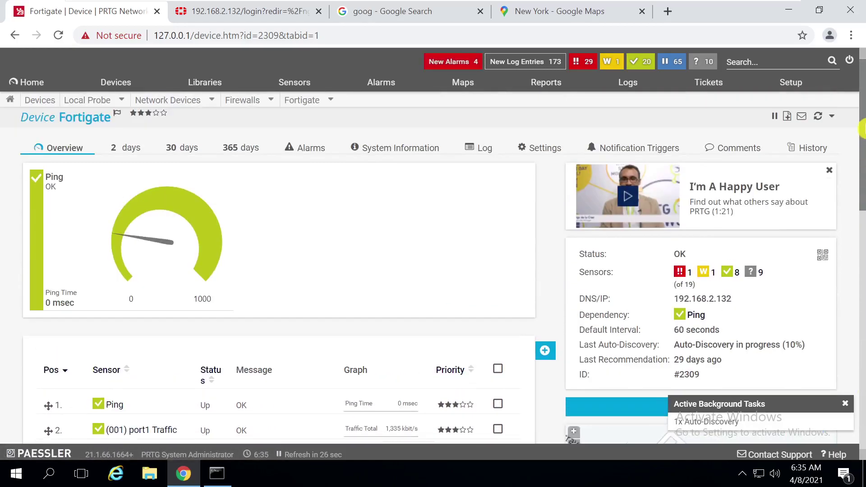
{"action": "left_click", "coordinate": [536, 150]}
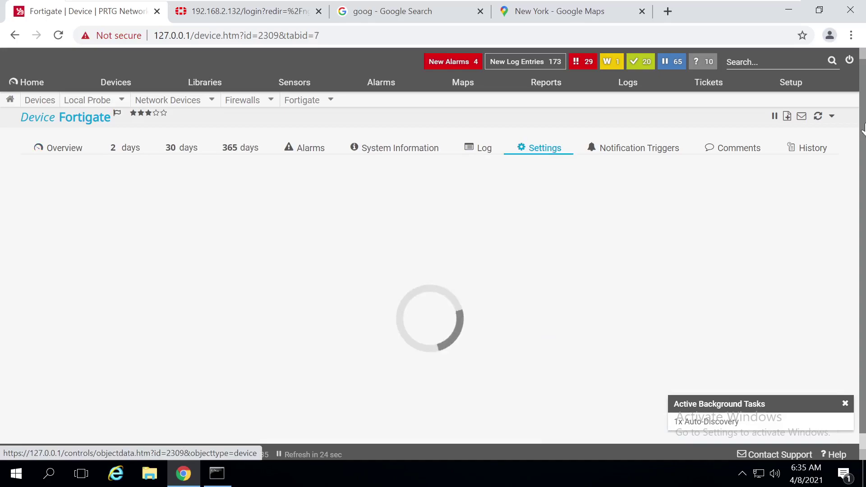
{"action": "left_click_drag", "start_coordinate": [862, 106], "coordinate": [862, 187]}
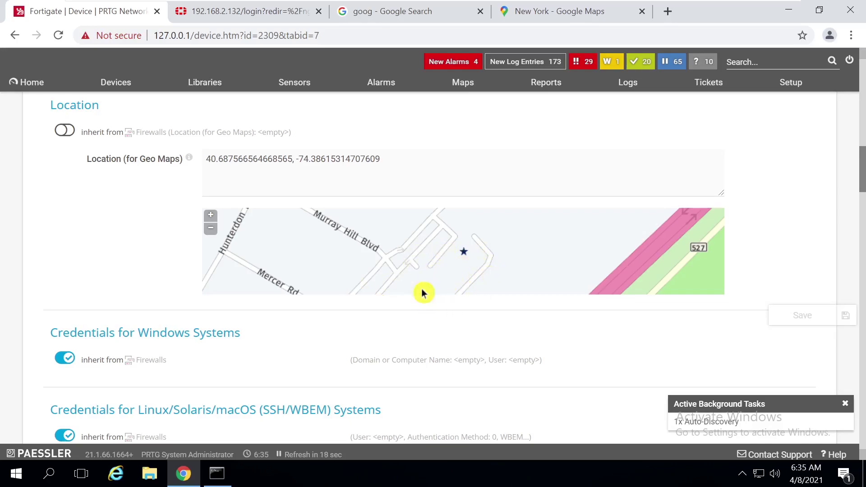
{"action": "left_click", "coordinate": [100, 162]}
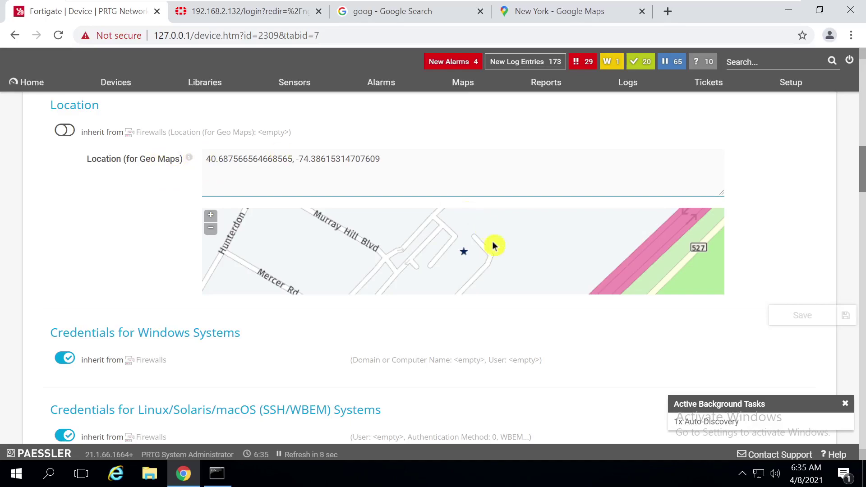
{"action": "left_click", "coordinate": [801, 312]}
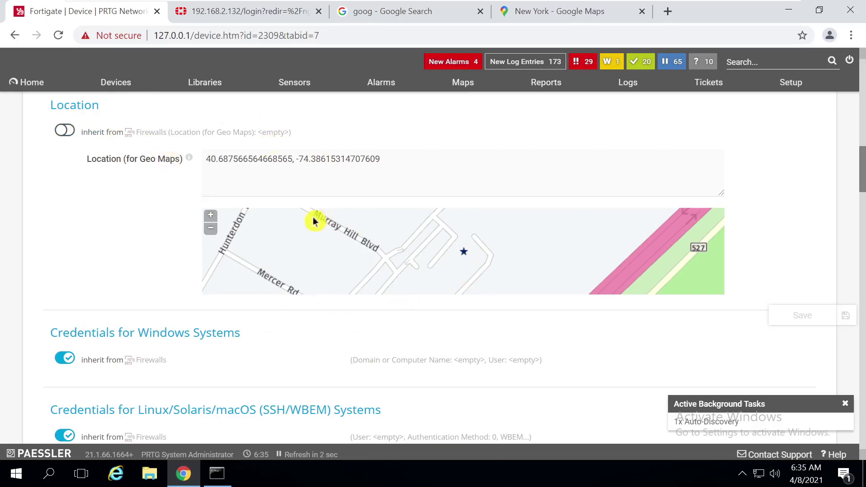
{"action": "left_click", "coordinate": [228, 194]}
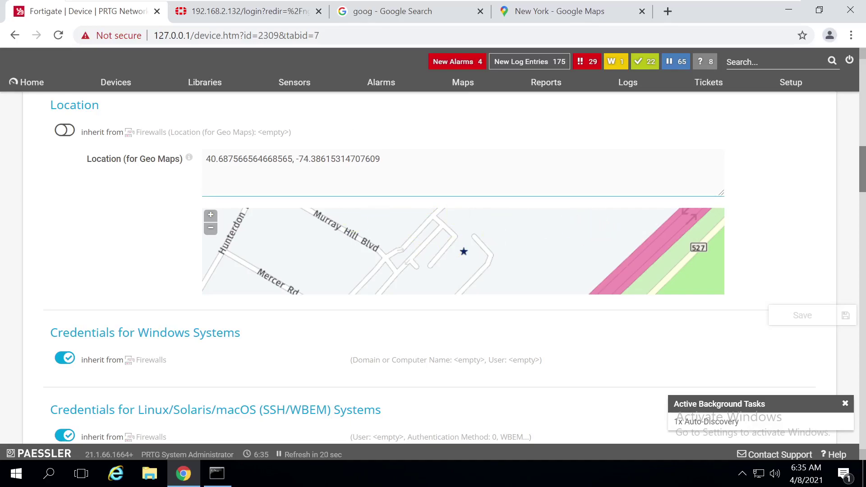
{"action": "mouse_move", "coordinate": [118, 90]}
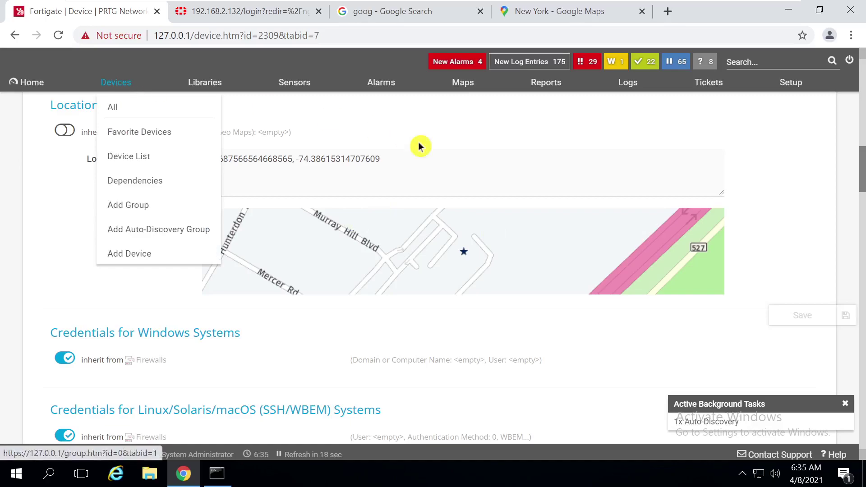
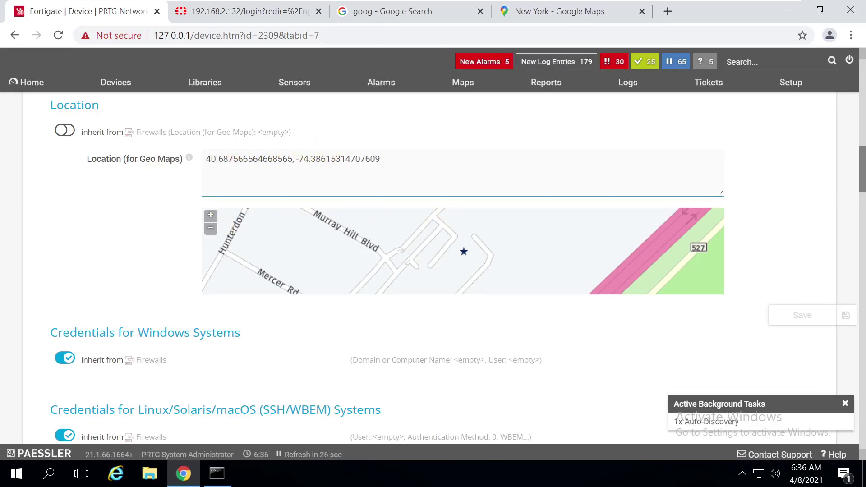
Go to the Root group overview and scroll down to the Fortigate sensor tiles
{"action": "left_click", "coordinate": [108, 88]}
{"action": "left_click_drag", "start_coordinate": [861, 118], "coordinate": [861, 183]}
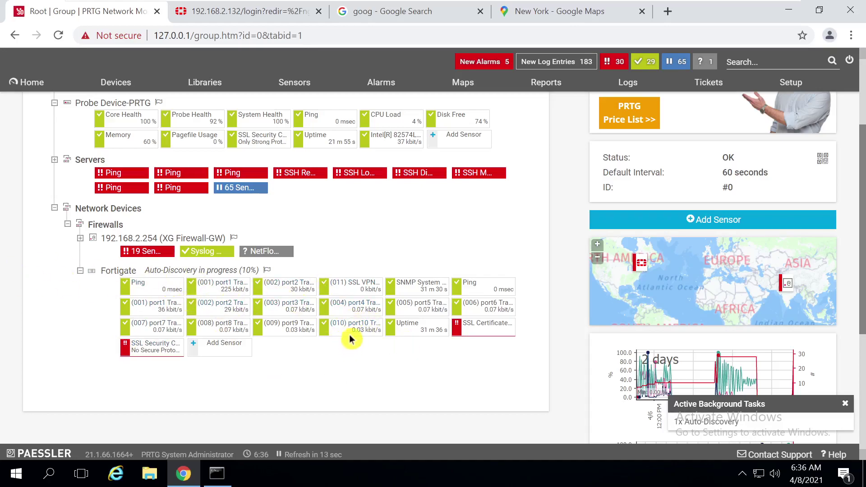
{"action": "mouse_move", "coordinate": [374, 6]}
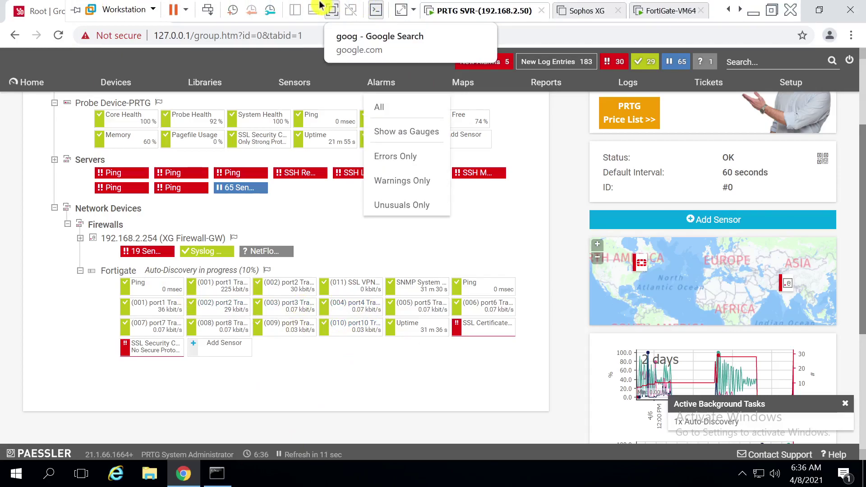
{"action": "left_click", "coordinate": [331, 9]}
{"action": "left_click", "coordinate": [102, 172]}
{"action": "right_click", "coordinate": [102, 172]}
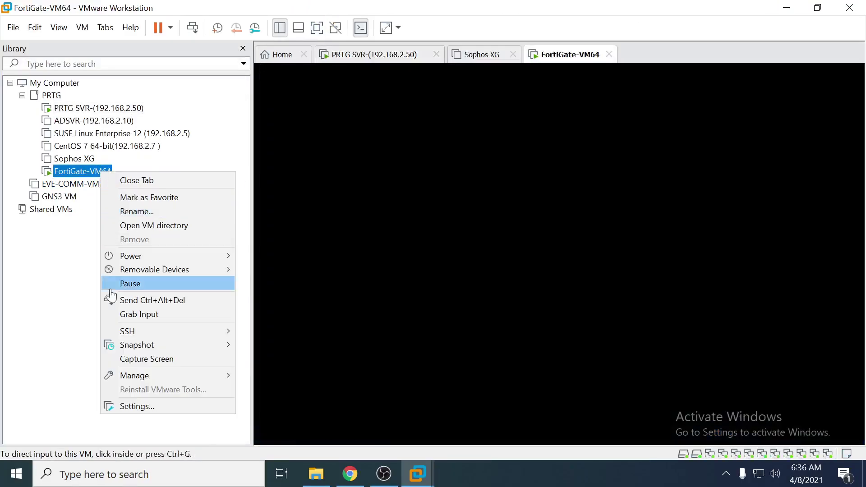
{"action": "left_click", "coordinate": [134, 407]}
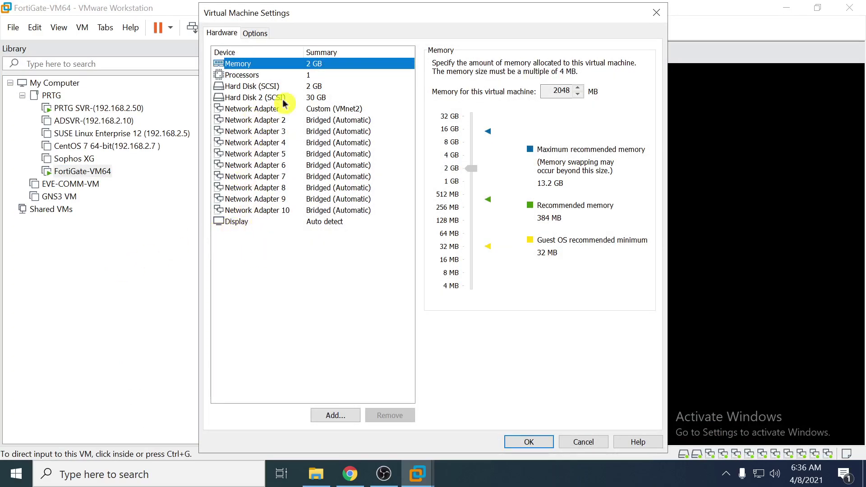
{"action": "left_click", "coordinate": [657, 13]}
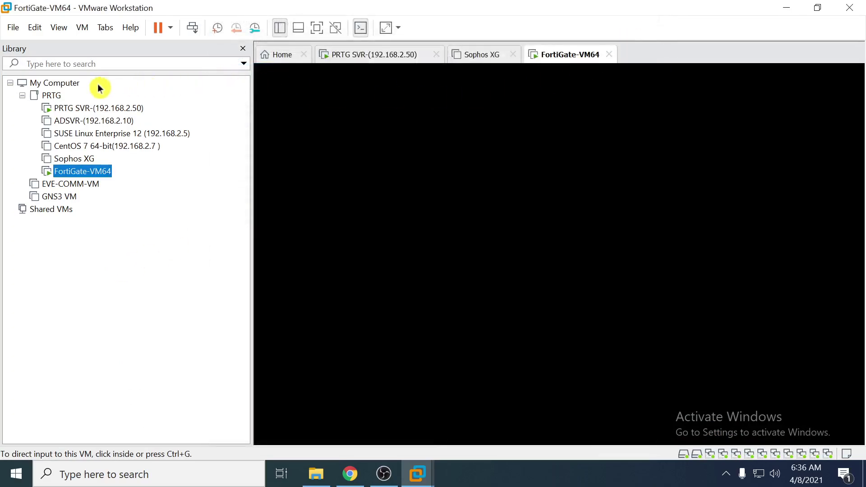
{"action": "left_click", "coordinate": [76, 108]}
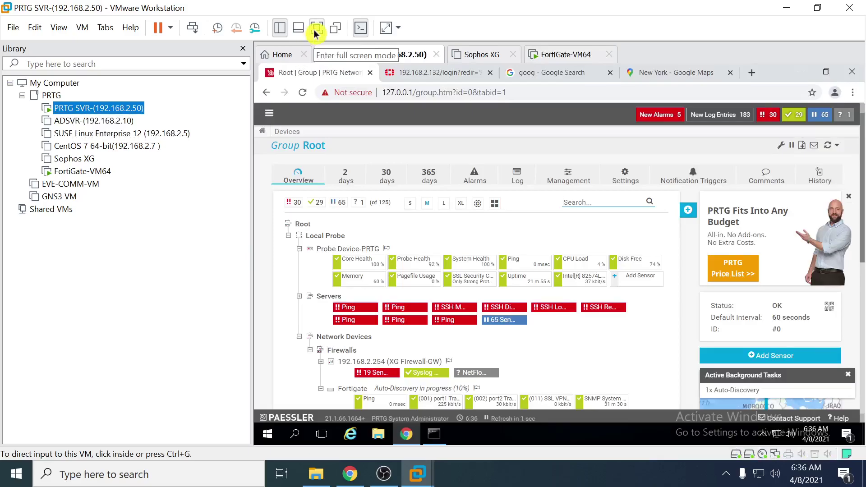
{"action": "left_click", "coordinate": [315, 29]}
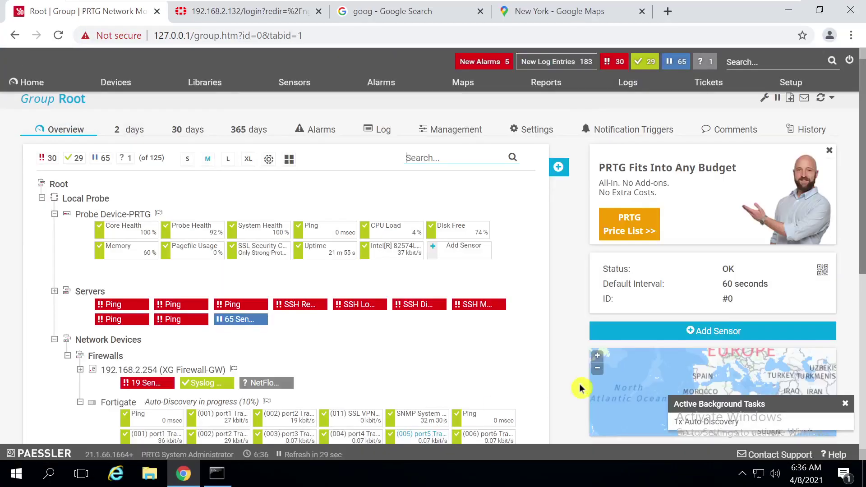
{"action": "scroll", "coordinate": [230, 343], "scroll_direction": "down", "scroll_amount": 2}
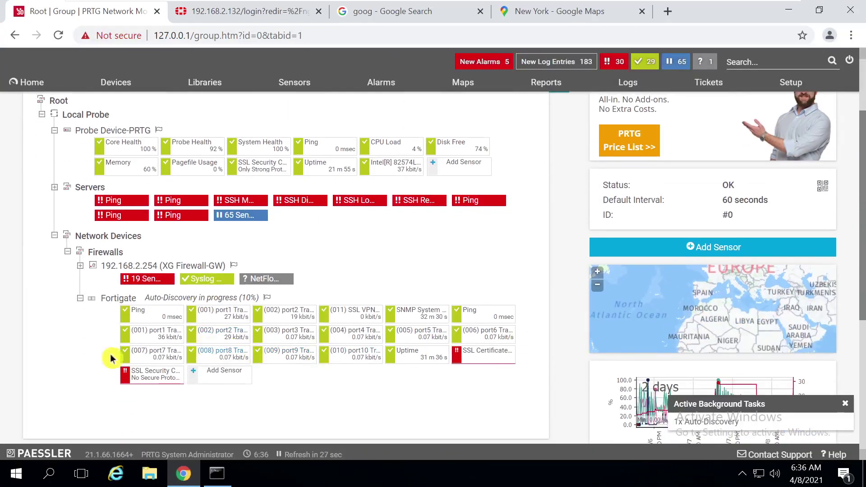
{"action": "left_click", "coordinate": [481, 356]}
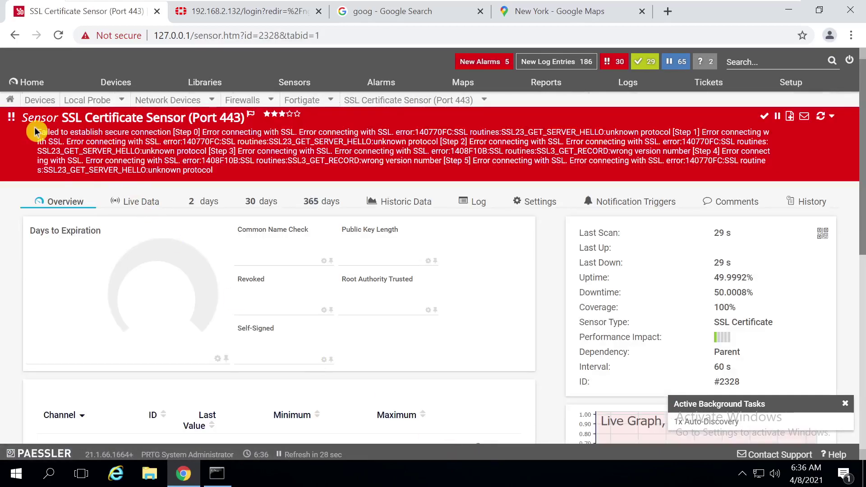
{"action": "left_click_drag", "start_coordinate": [153, 132], "coordinate": [238, 160]}
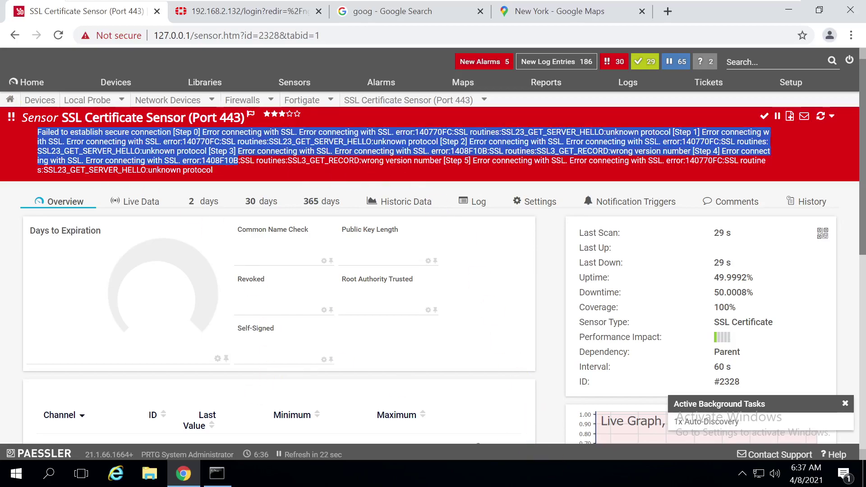
{"action": "left_click", "coordinate": [111, 86]}
{"action": "left_click_drag", "start_coordinate": [862, 187], "coordinate": [862, 270]}
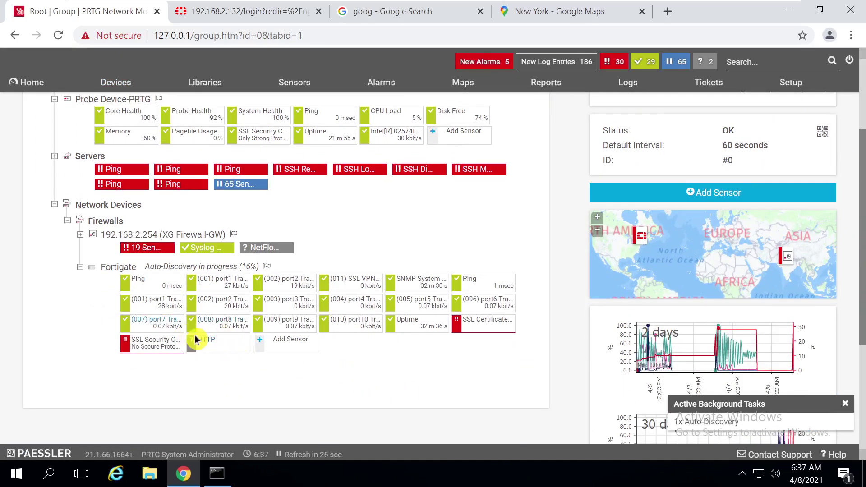
Scan the Fortigate HTTP sensor now, glance at the FortiGate tab, then come back to PRTG
{"action": "right_click", "coordinate": [204, 347]}
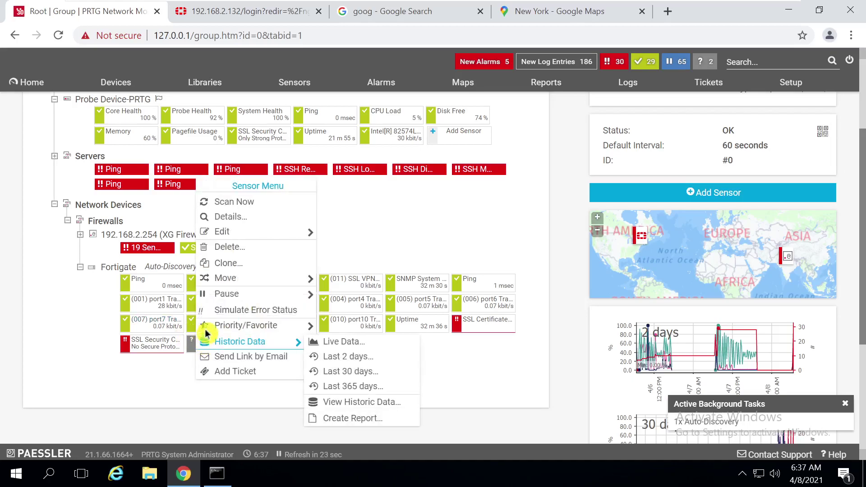
{"action": "left_click", "coordinate": [232, 200]}
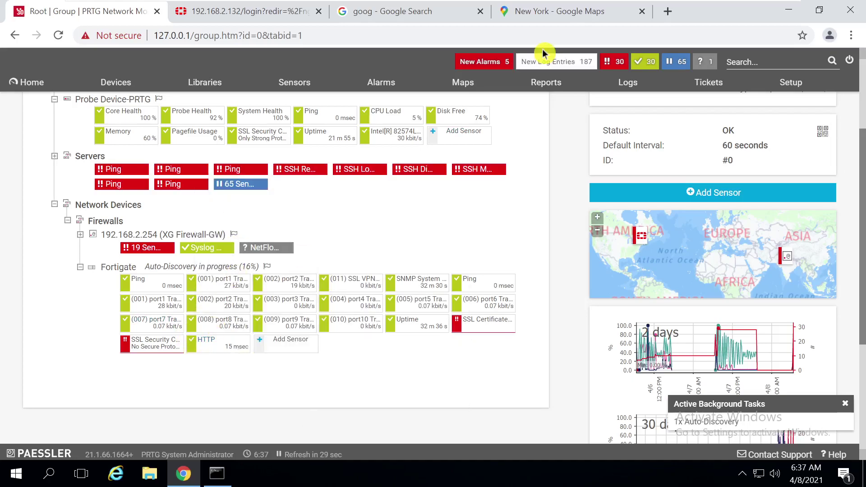
{"action": "left_click", "coordinate": [253, 15]}
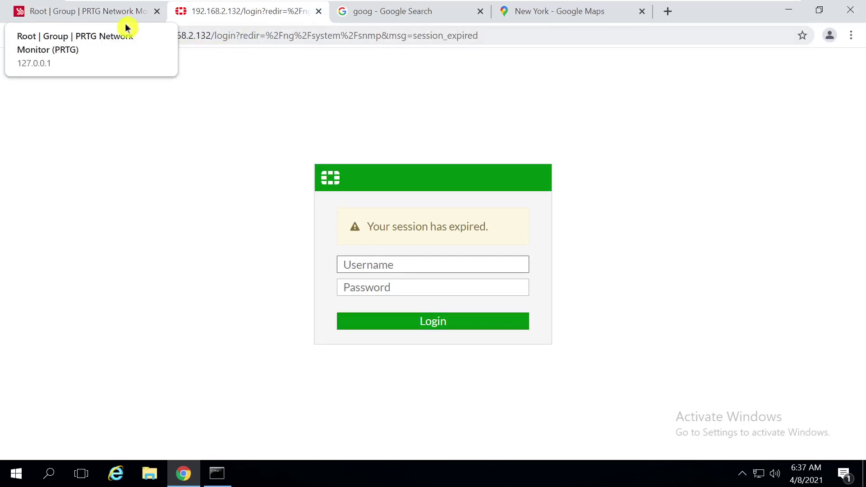
{"action": "left_click", "coordinate": [98, 20]}
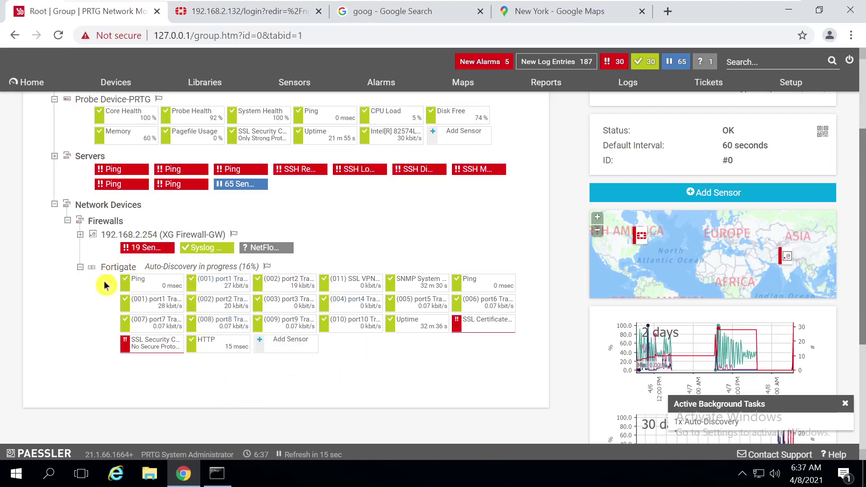
On the Fortigate device page, tick the ten duplicate port1–port10 Traffic sensors
{"action": "mouse_move", "coordinate": [126, 248]}
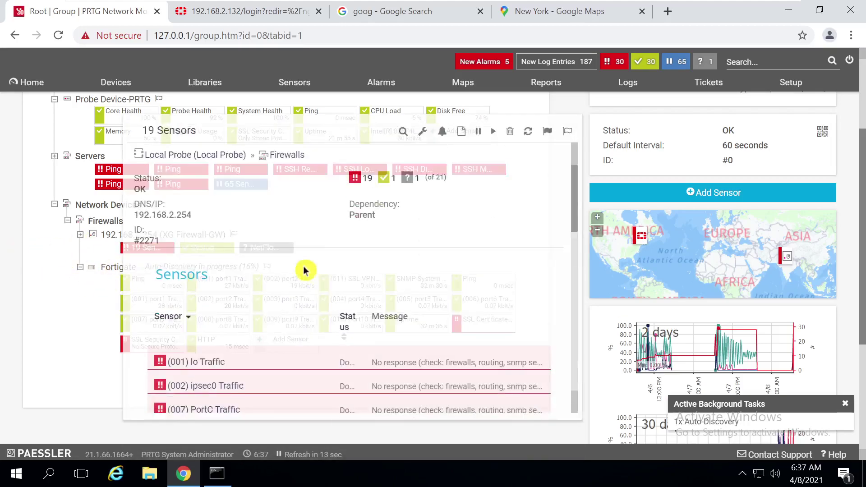
{"action": "left_click", "coordinate": [109, 269]}
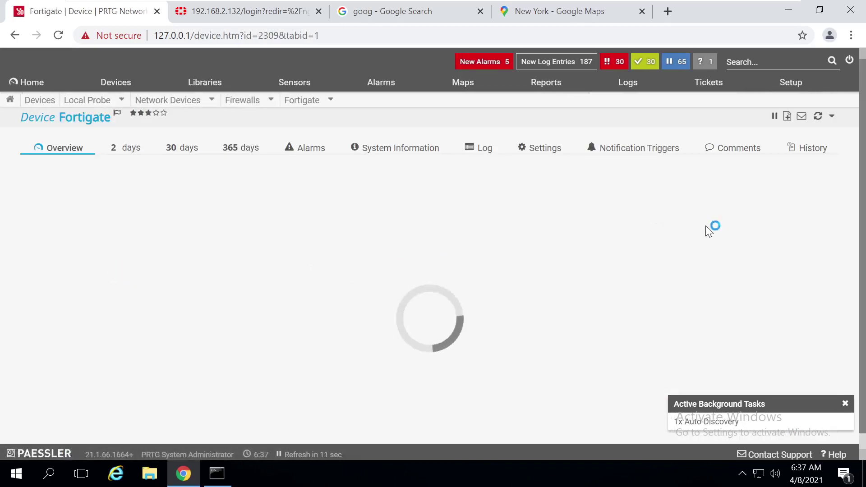
{"action": "left_click_drag", "start_coordinate": [862, 205], "coordinate": [862, 304]}
{"action": "left_click", "coordinate": [497, 281]}
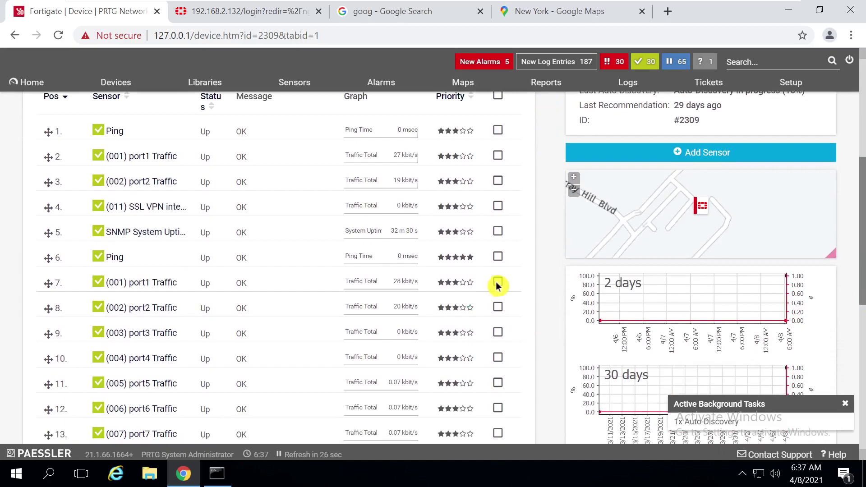
{"action": "left_click", "coordinate": [497, 307]}
{"action": "left_click", "coordinate": [497, 333]}
{"action": "left_click", "coordinate": [497, 357]}
{"action": "left_click", "coordinate": [497, 383]}
{"action": "left_click_drag", "start_coordinate": [862, 209], "coordinate": [862, 250]}
{"action": "left_click", "coordinate": [497, 294]}
{"action": "left_click", "coordinate": [498, 321]}
{"action": "left_click", "coordinate": [497, 346]}
{"action": "left_click", "coordinate": [498, 371]}
{"action": "left_click", "coordinate": [497, 396]}
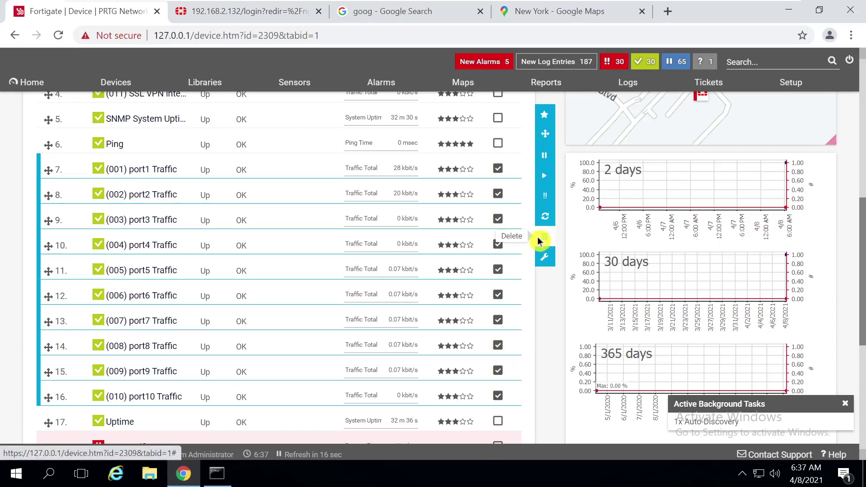
Delete the ten marked sensors and return to the Root group overview
{"action": "left_click", "coordinate": [543, 238]}
{"action": "left_click", "coordinate": [632, 422]}
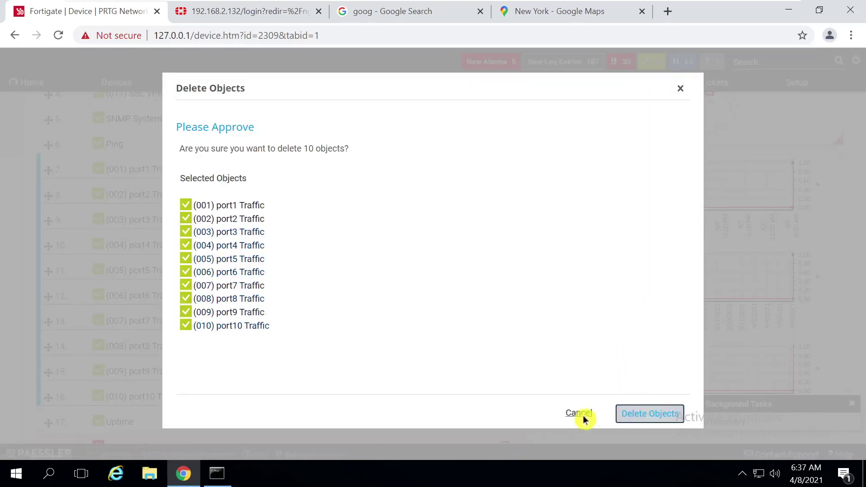
{"action": "left_click_drag", "start_coordinate": [863, 203], "coordinate": [863, 301]}
{"action": "scroll", "coordinate": [862, 301], "scroll_direction": "up", "scroll_amount": 6}
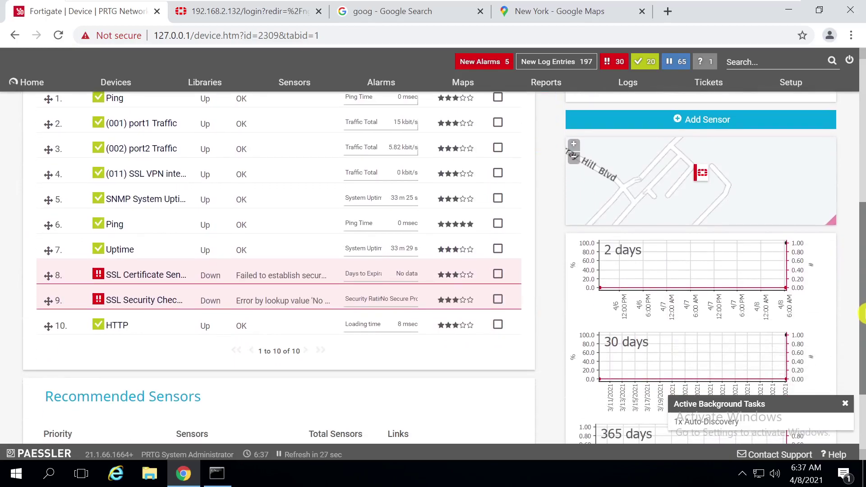
{"action": "left_click", "coordinate": [123, 88]}
{"action": "mouse_move", "coordinate": [862, 207]}
{"action": "left_mouse_down"}
{"action": "mouse_move", "coordinate": [862, 246]}
{"action": "mouse_move", "coordinate": [857, 216]}
{"action": "left_mouse_up"}
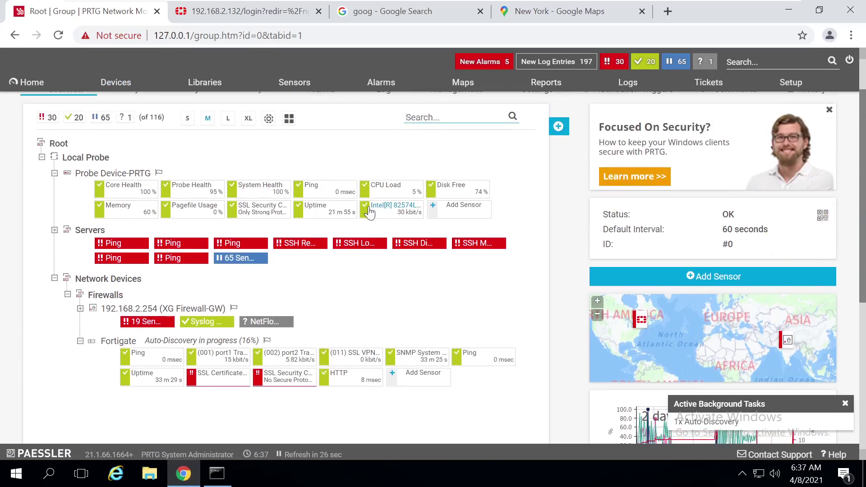
Log in to the FortiGate web interface as admin and postpone the file system check
{"action": "left_click", "coordinate": [222, 14]}
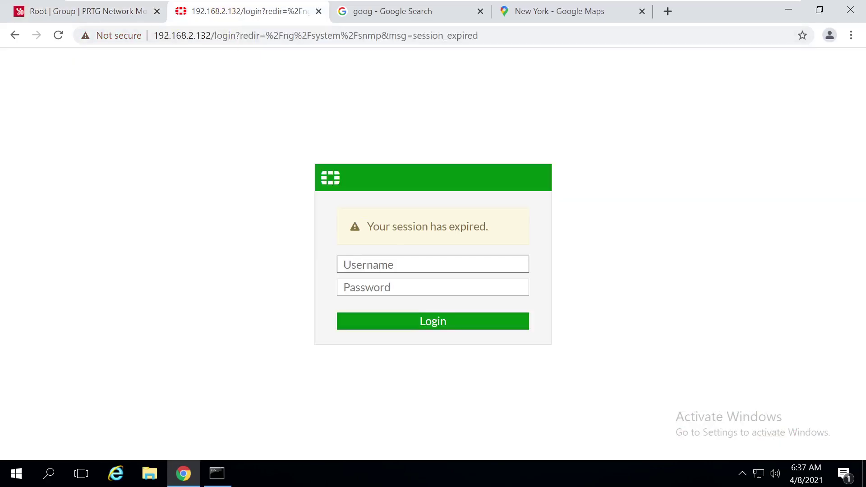
{"action": "type", "text": "admin"}
{"action": "key", "text": "Tab"}
{"action": "type", "text": "•"}
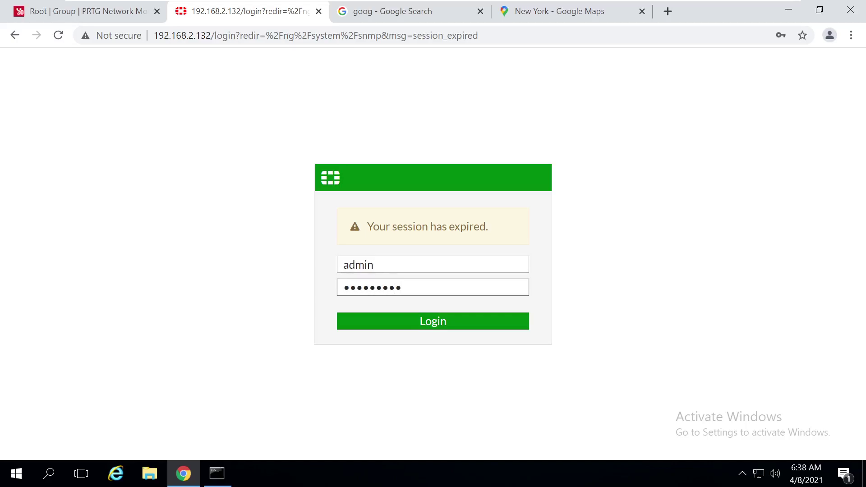
{"action": "left_click", "coordinate": [440, 320]}
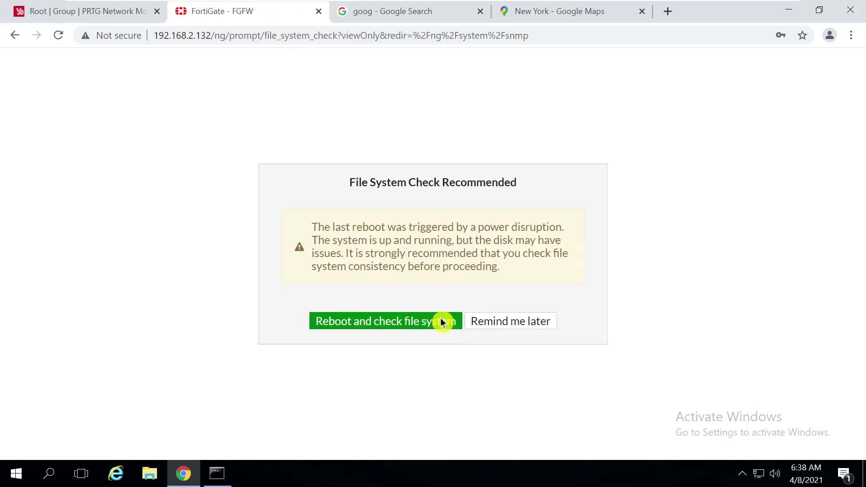
{"action": "left_click", "coordinate": [491, 323]}
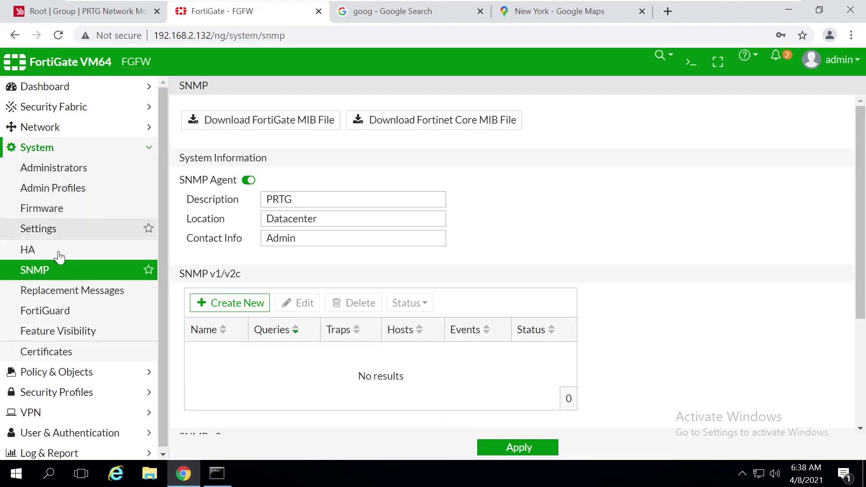
Open the prtg SNMP v3 user for editing, then go back to PRTG's device tree
{"action": "left_click_drag", "start_coordinate": [861, 183], "coordinate": [862, 287]}
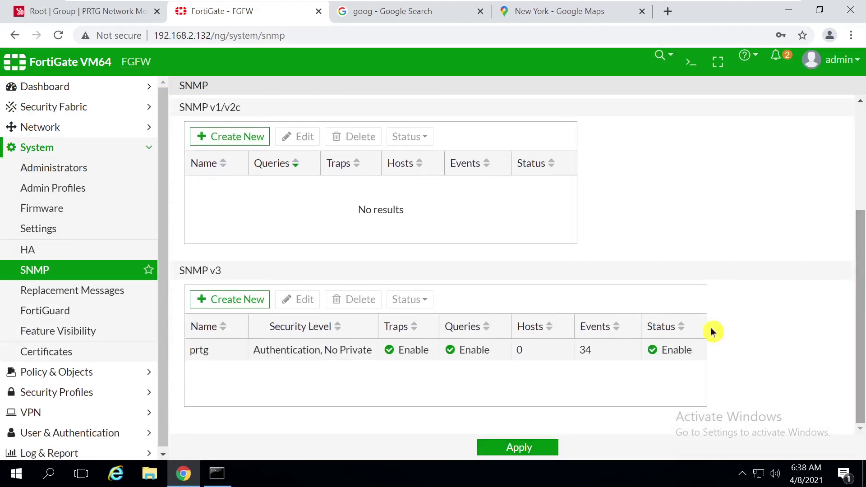
{"action": "left_click", "coordinate": [247, 357]}
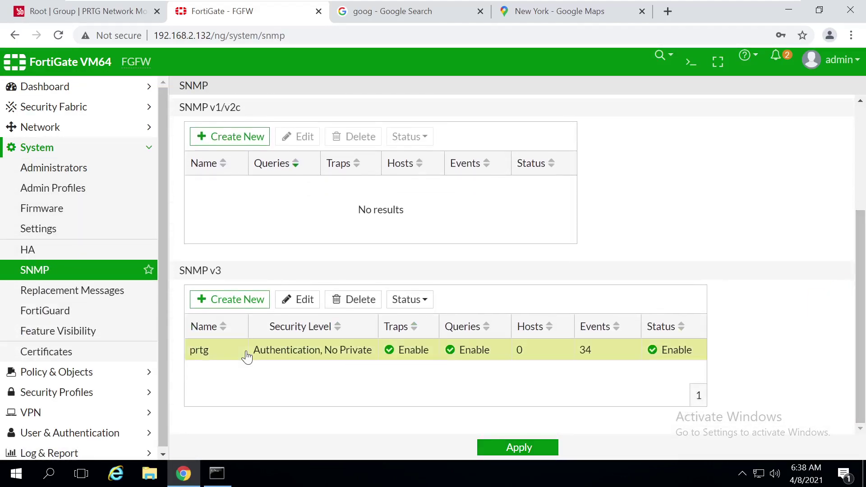
{"action": "left_click", "coordinate": [295, 300]}
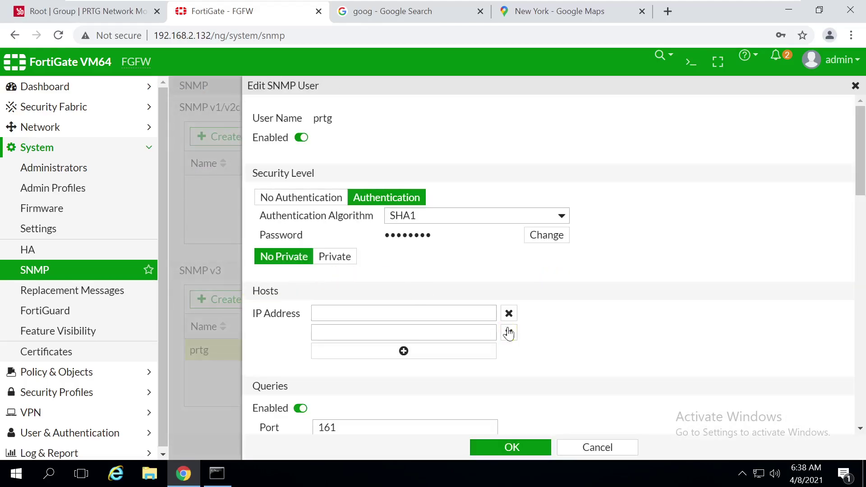
{"action": "scroll", "coordinate": [533, 271], "scroll_direction": "down", "scroll_amount": 1}
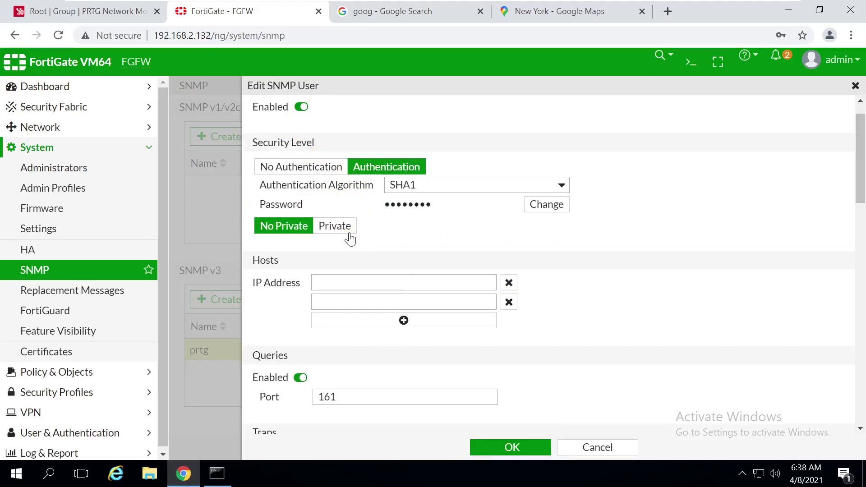
{"action": "left_click", "coordinate": [65, 11]}
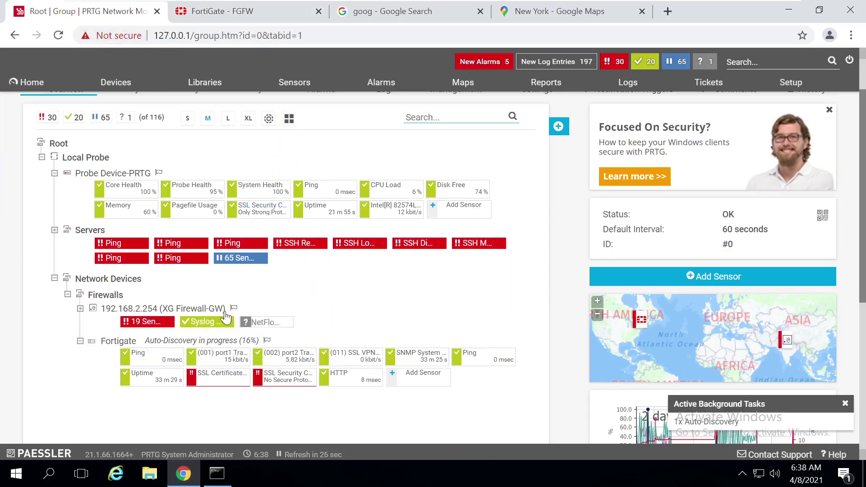
In the Fortigate device settings, enter the SNMP v3 Encryption Key and save
{"action": "left_click", "coordinate": [120, 341]}
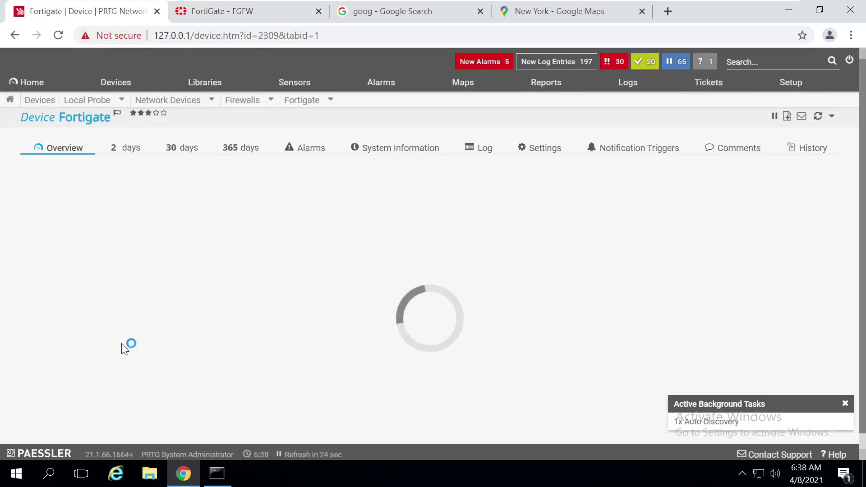
{"action": "left_click", "coordinate": [554, 152]}
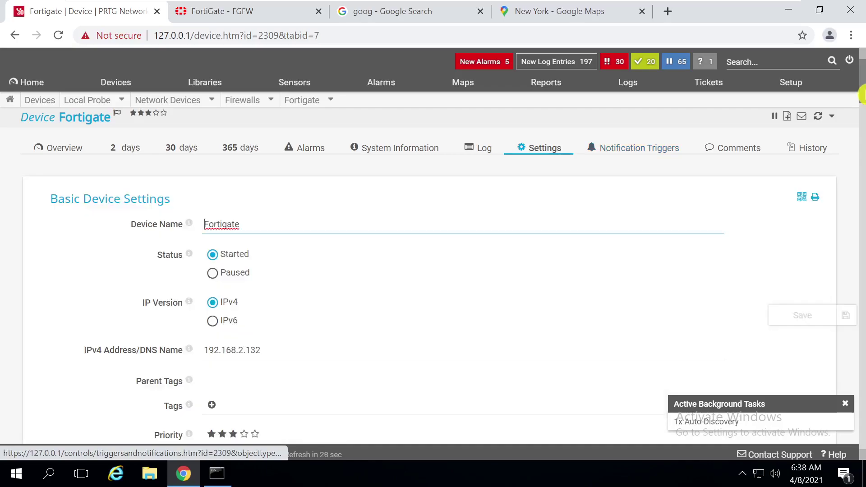
{"action": "left_click_drag", "start_coordinate": [861, 107], "coordinate": [861, 236]}
{"action": "left_click", "coordinate": [255, 343]}
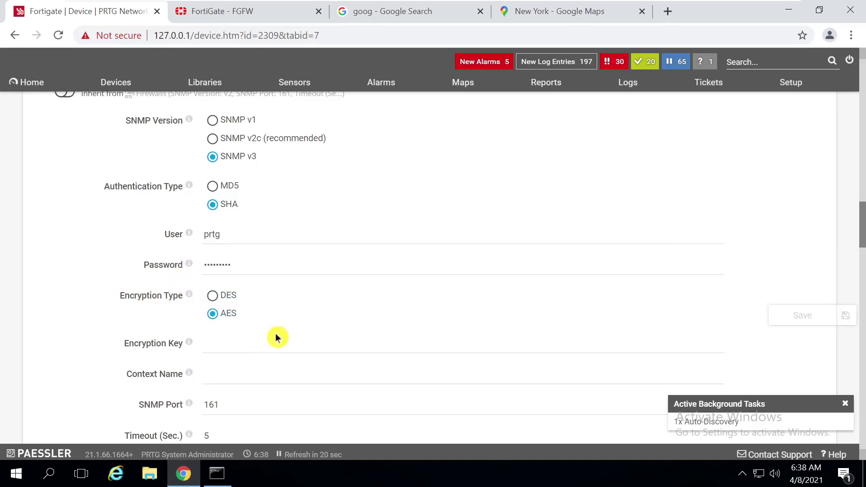
{"action": "left_click", "coordinate": [205, 343]}
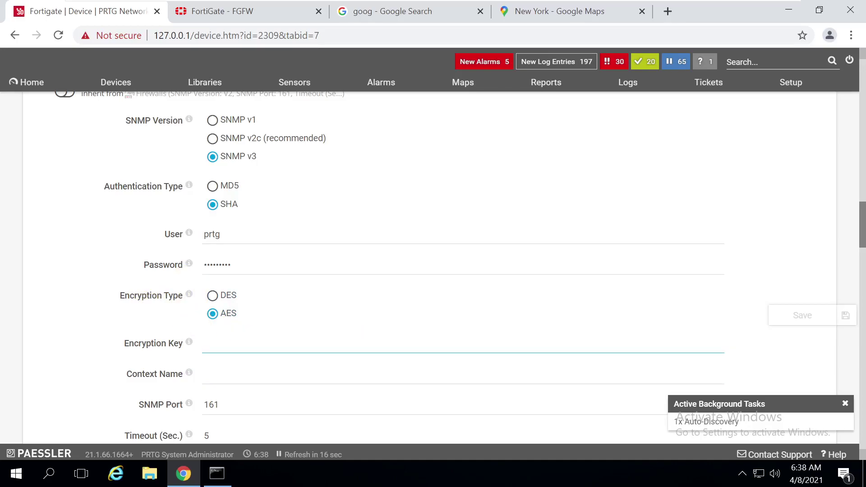
{"action": "type", "text": "p"}
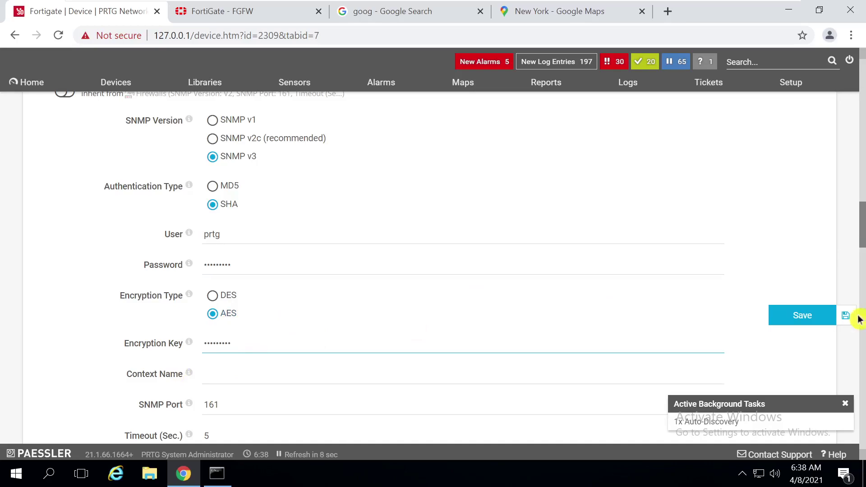
{"action": "left_click", "coordinate": [803, 322]}
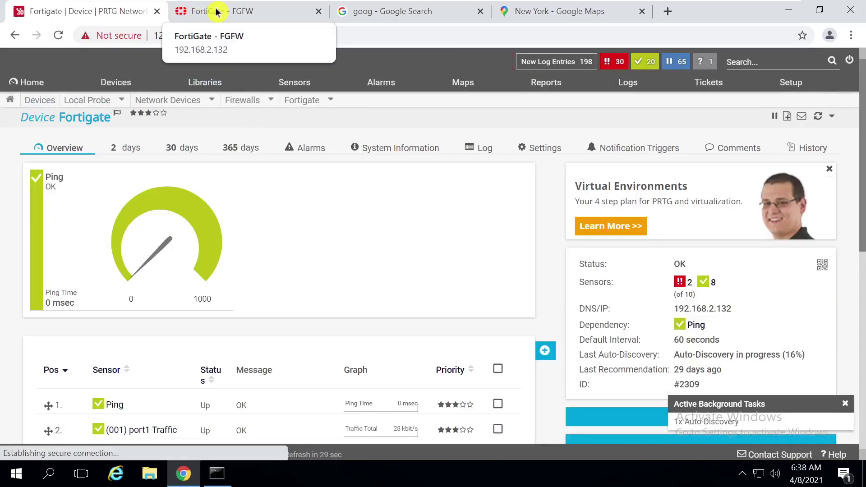
Enable Private mode for the prtg user, keeping AES as the encryption algorithm
{"action": "left_click", "coordinate": [231, 10]}
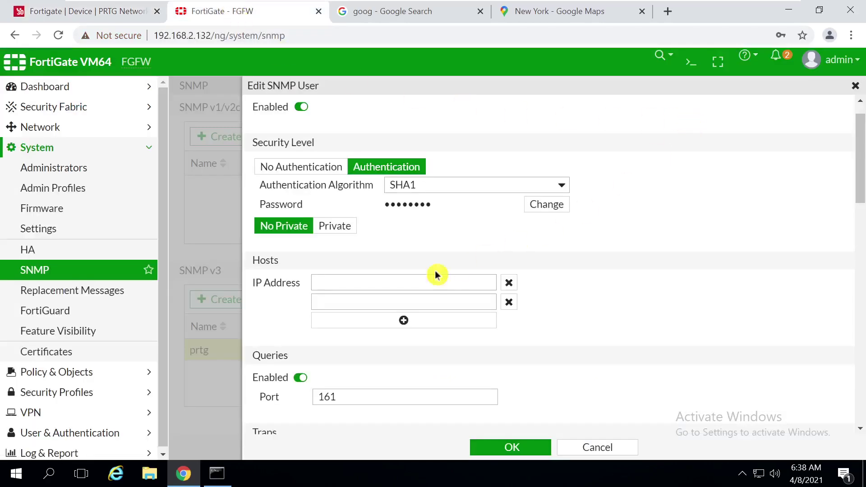
{"action": "left_click", "coordinate": [330, 226]}
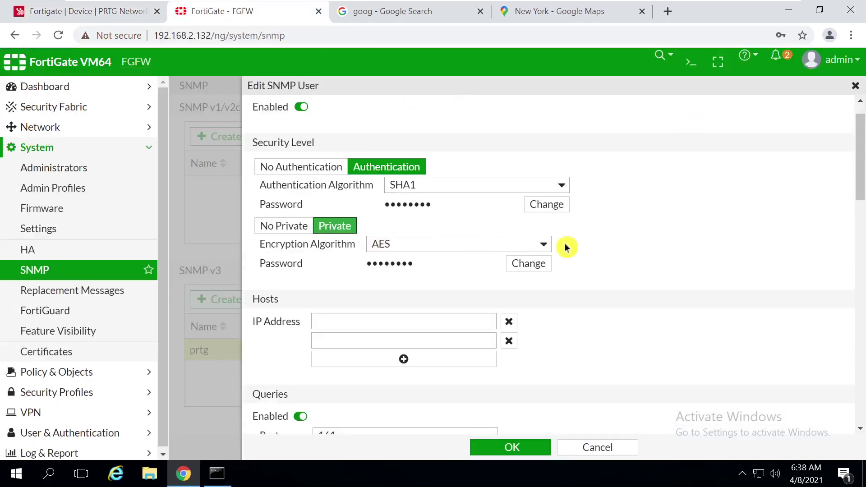
{"action": "left_click", "coordinate": [469, 245]}
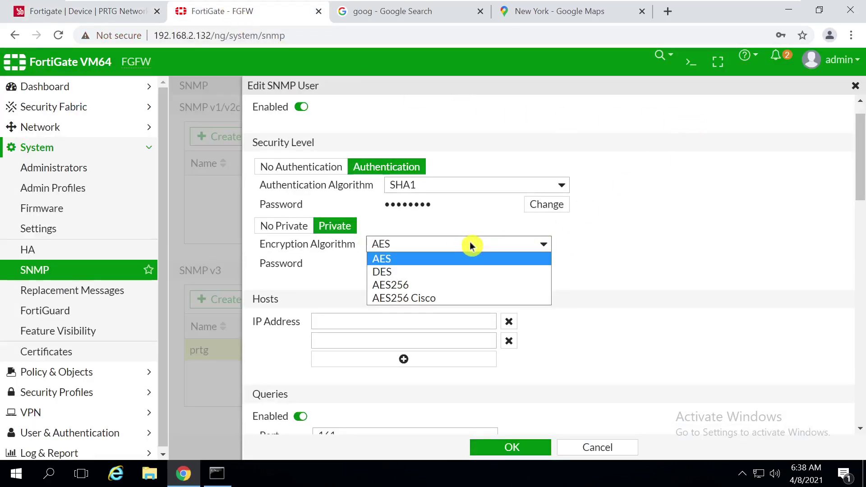
{"action": "left_click", "coordinate": [402, 250]}
{"action": "left_click", "coordinate": [403, 252]}
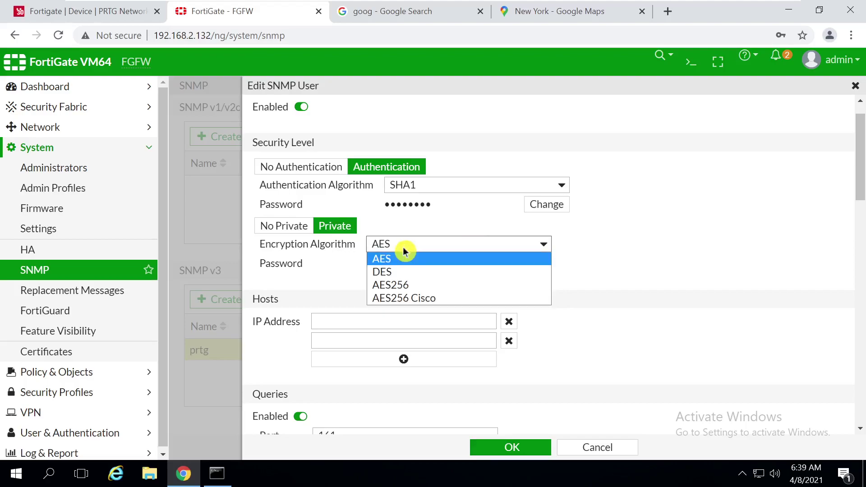
{"action": "left_click", "coordinate": [403, 251]}
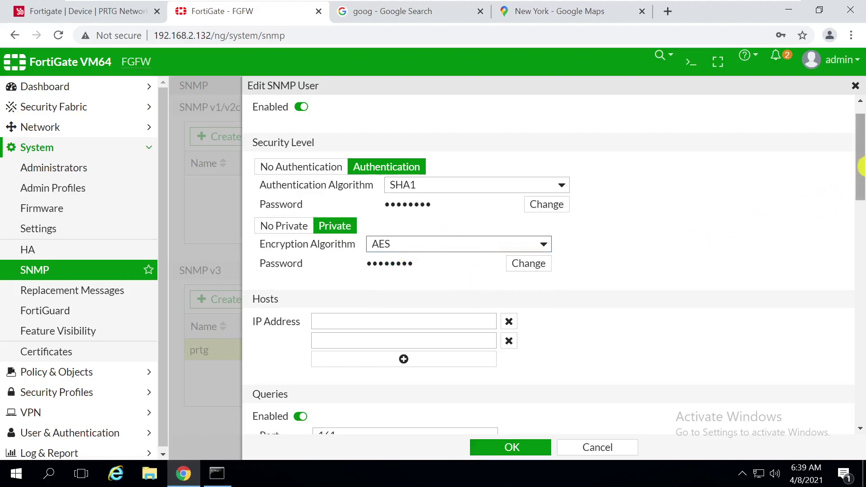
Set a new encryption password for the prtg SNMP user
{"action": "left_click_drag", "start_coordinate": [859, 161], "coordinate": [861, 174]}
{"action": "left_click", "coordinate": [514, 230]}
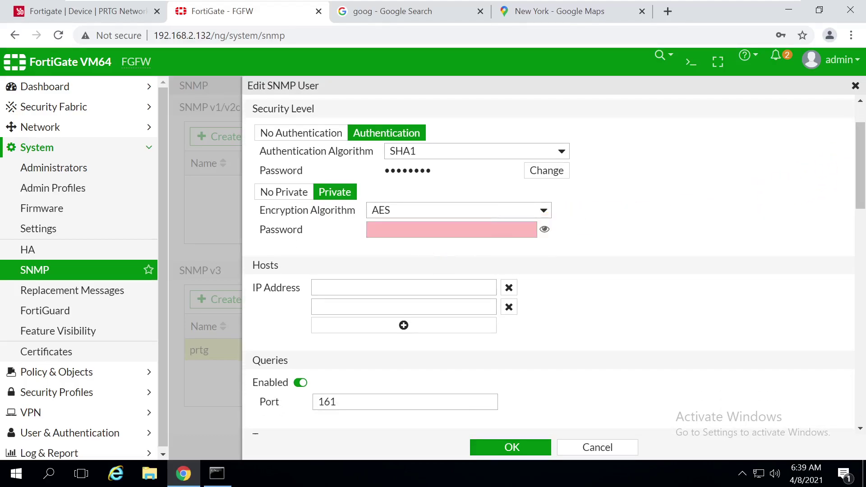
{"action": "type", "text": "p"}
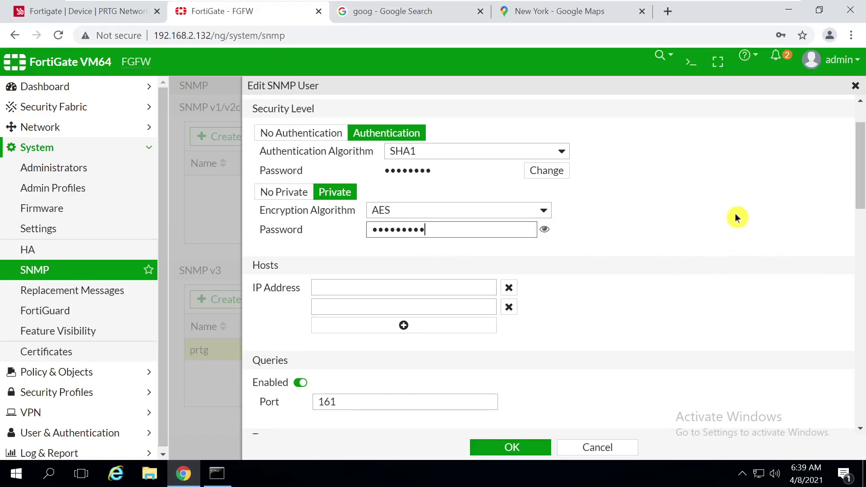
{"action": "left_click_drag", "start_coordinate": [861, 198], "coordinate": [861, 149]}
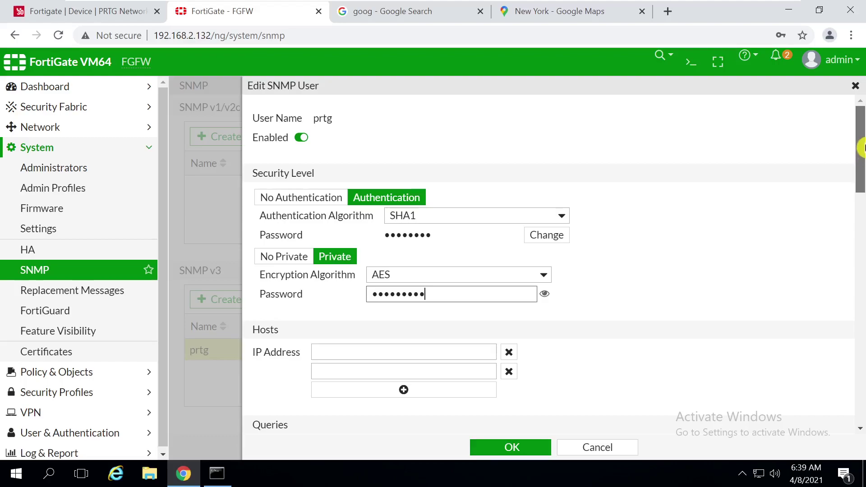
{"action": "left_click_drag", "start_coordinate": [861, 149], "coordinate": [861, 170]}
{"action": "left_click_drag", "start_coordinate": [861, 169], "coordinate": [861, 191]}
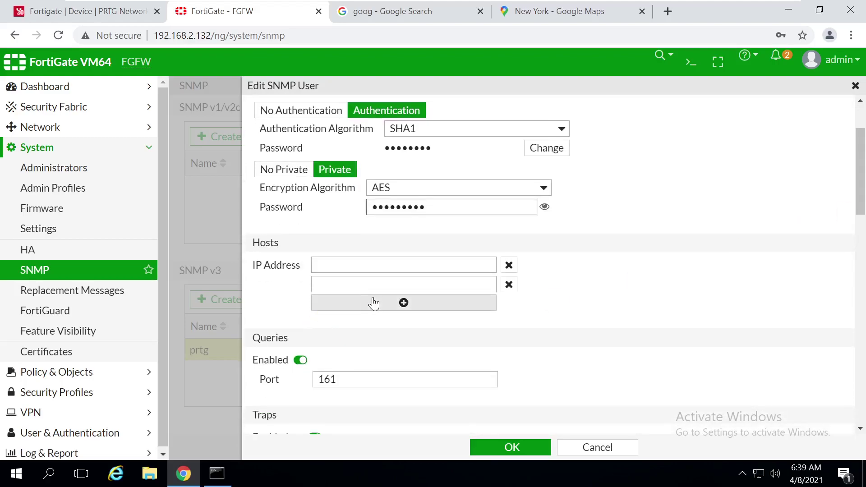
Keep privacy on and set the allowed host IP to 192.168.2.50
{"action": "left_click", "coordinate": [404, 284]}
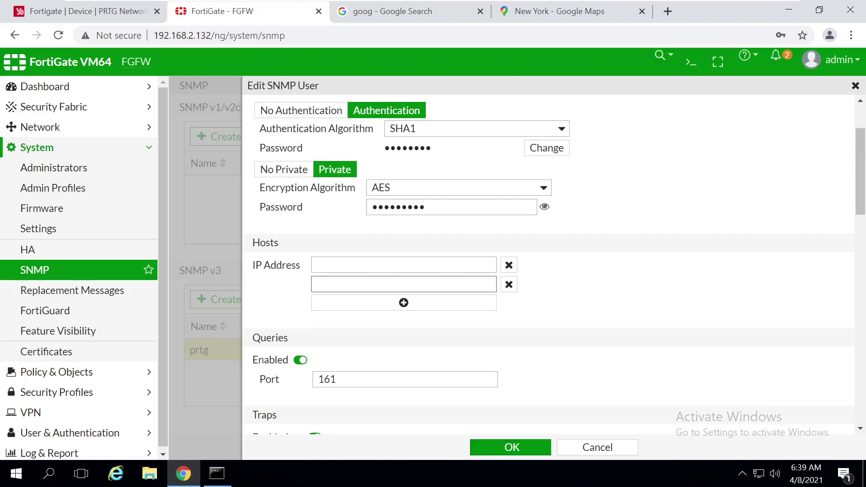
{"action": "left_click", "coordinate": [336, 270]}
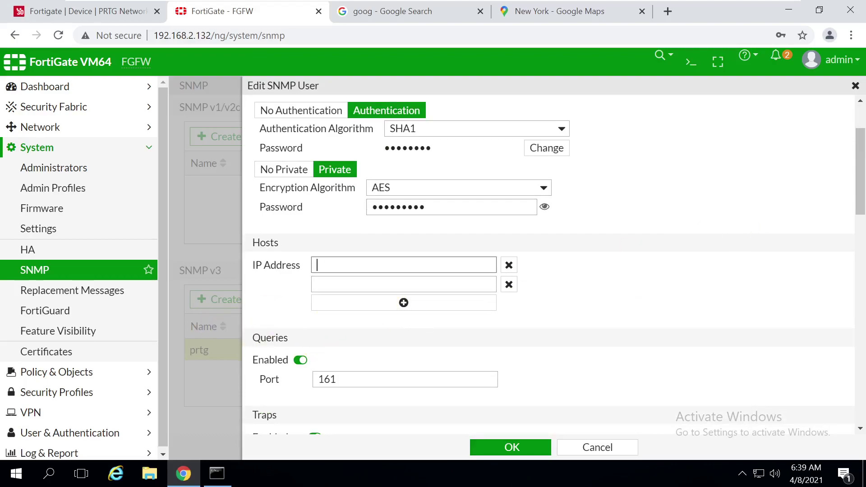
{"action": "left_click_drag", "start_coordinate": [860, 192], "coordinate": [860, 174]}
{"action": "left_click", "coordinate": [306, 223]}
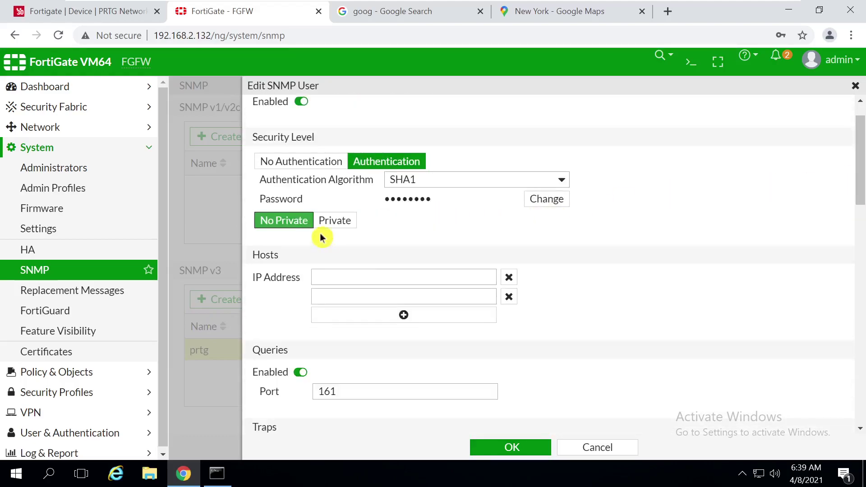
{"action": "left_click", "coordinate": [332, 225]}
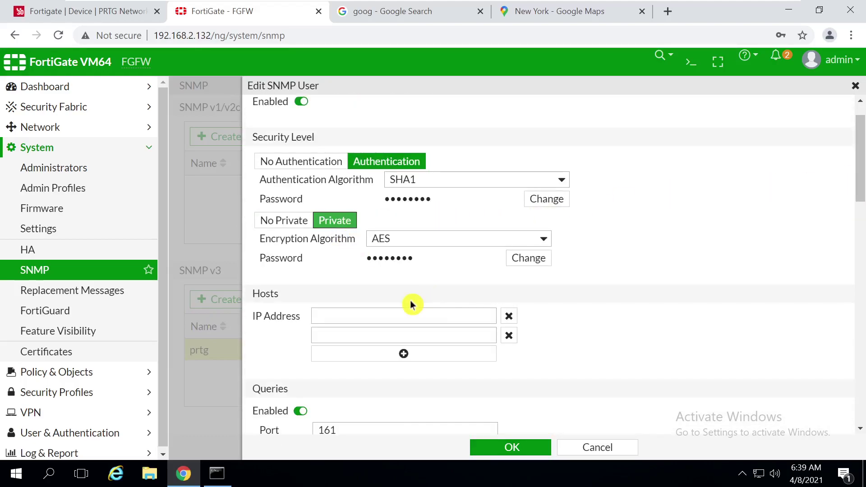
{"action": "left_click", "coordinate": [410, 314]}
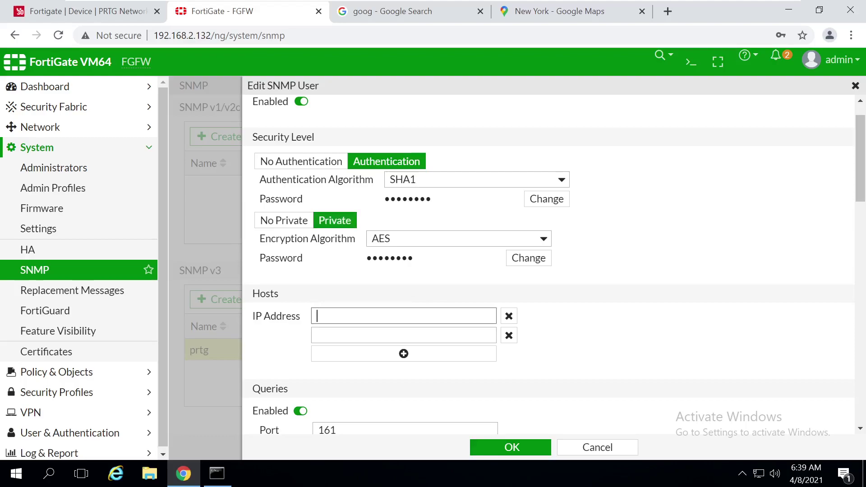
{"action": "type", "text": "192"}
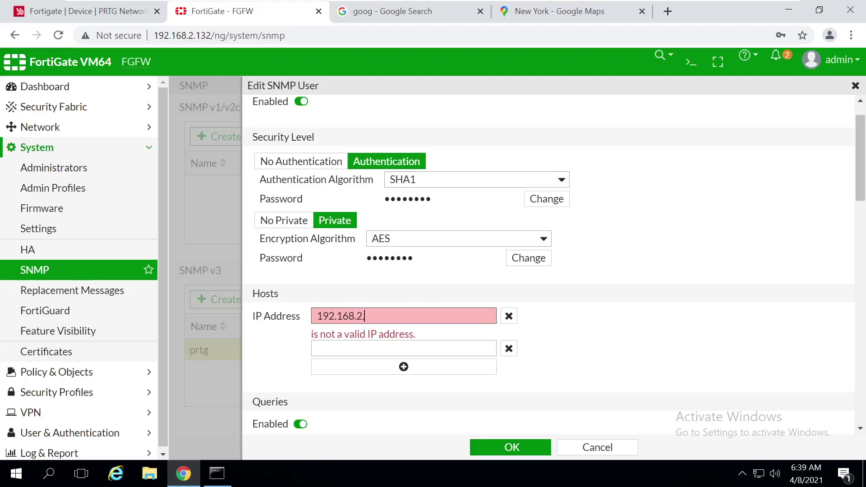
{"action": "type", "text": ".168.2.50"}
{"action": "left_click", "coordinate": [644, 347]}
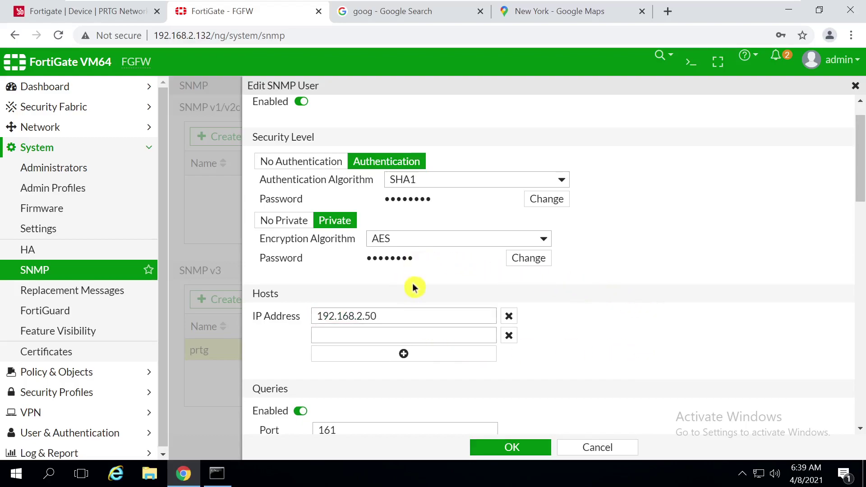
Save the prtg SNMP v3 user and apply the SNMP settings
{"action": "left_click_drag", "start_coordinate": [863, 185], "coordinate": [859, 156]}
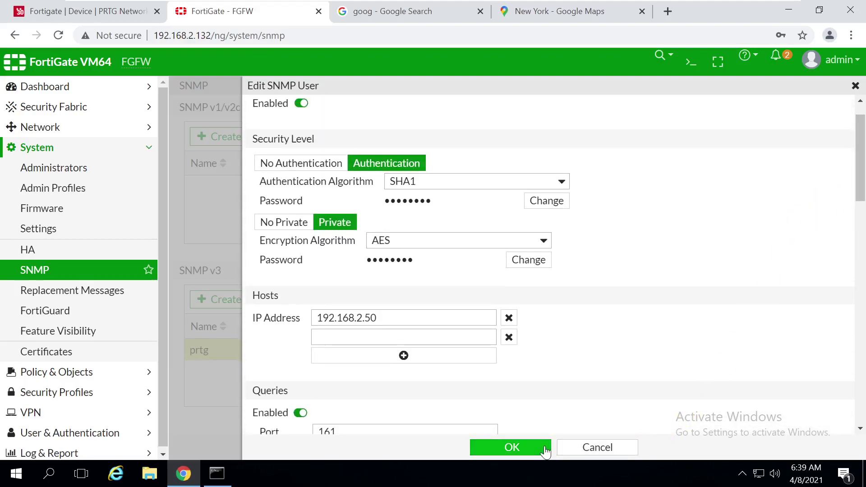
{"action": "left_click", "coordinate": [512, 447]}
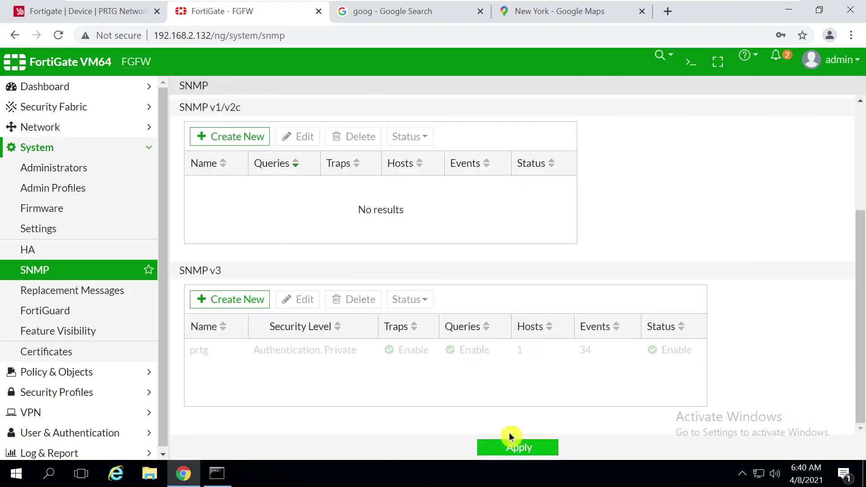
{"action": "left_click", "coordinate": [516, 455]}
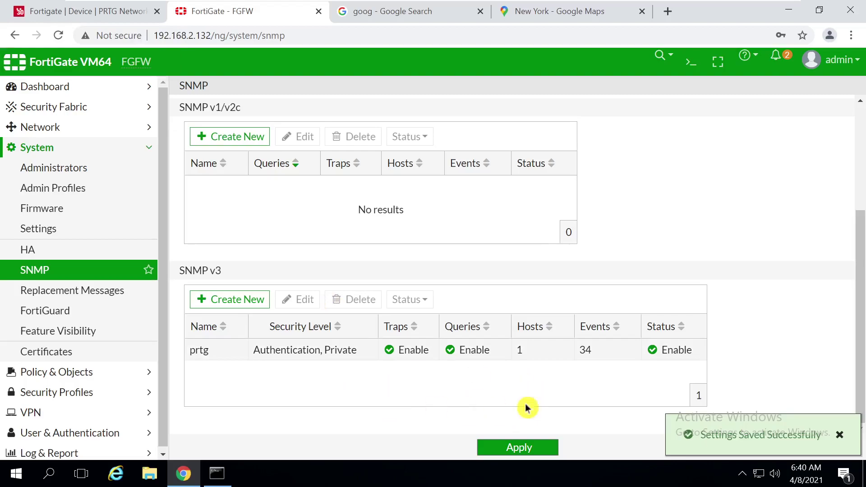
From the Root device tree, rescan the Fortigate port1 Traffic sensor
{"action": "left_click", "coordinate": [50, 13]}
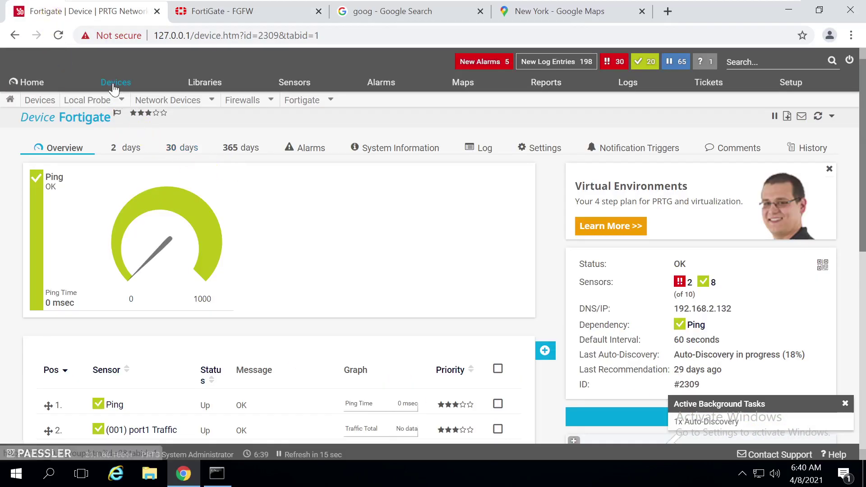
{"action": "left_click", "coordinate": [114, 84]}
{"action": "scroll", "coordinate": [861, 258], "scroll_direction": "down", "scroll_amount": 2}
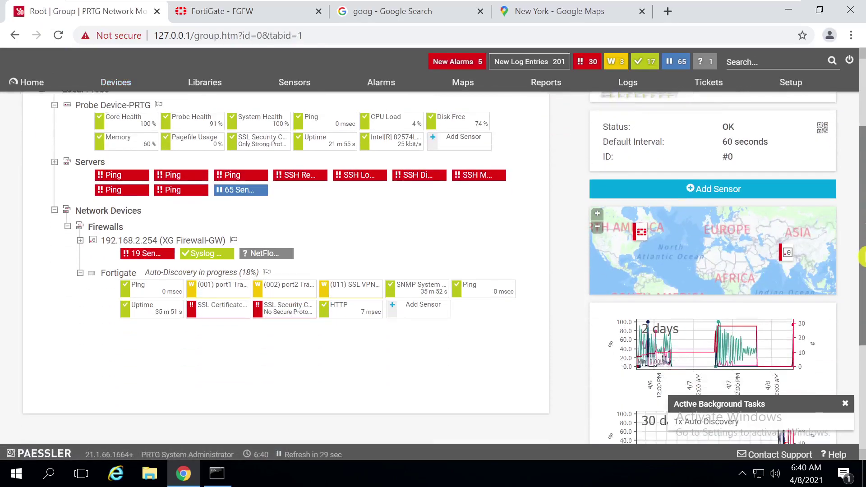
{"action": "scroll", "coordinate": [861, 257], "scroll_direction": "down", "scroll_amount": 1}
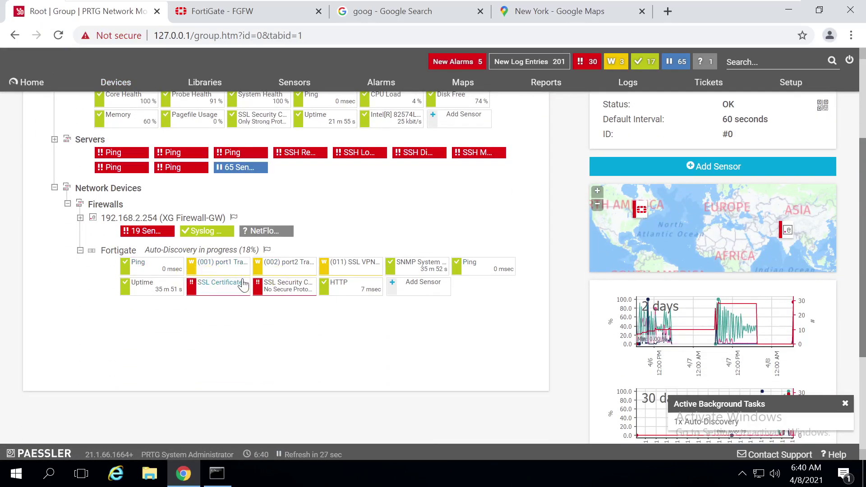
{"action": "right_click", "coordinate": [201, 265]}
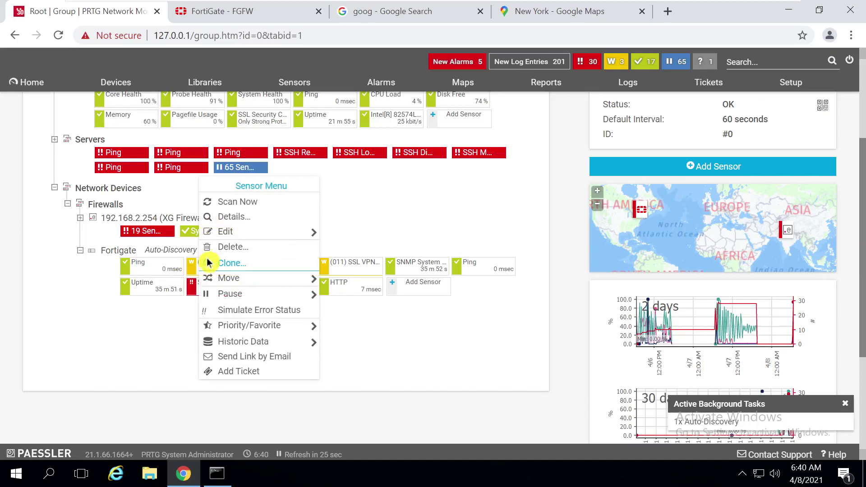
{"action": "left_click", "coordinate": [238, 204]}
{"action": "right_click", "coordinate": [221, 261]}
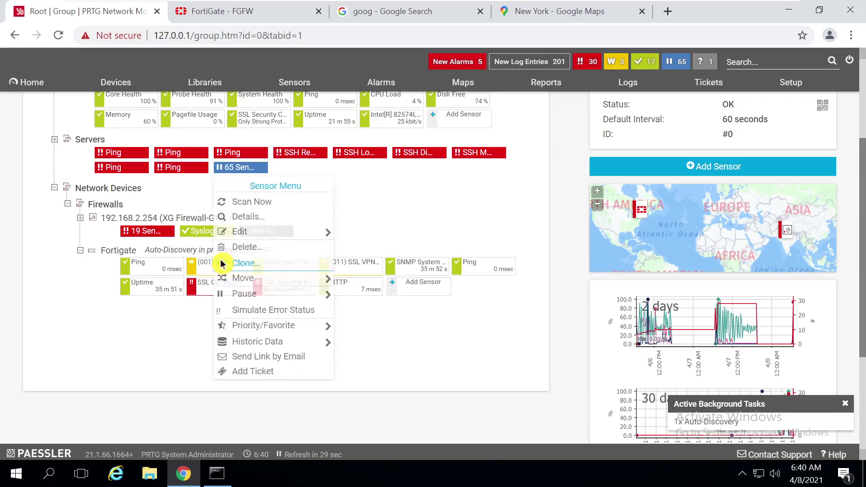
{"action": "left_click", "coordinate": [243, 203]}
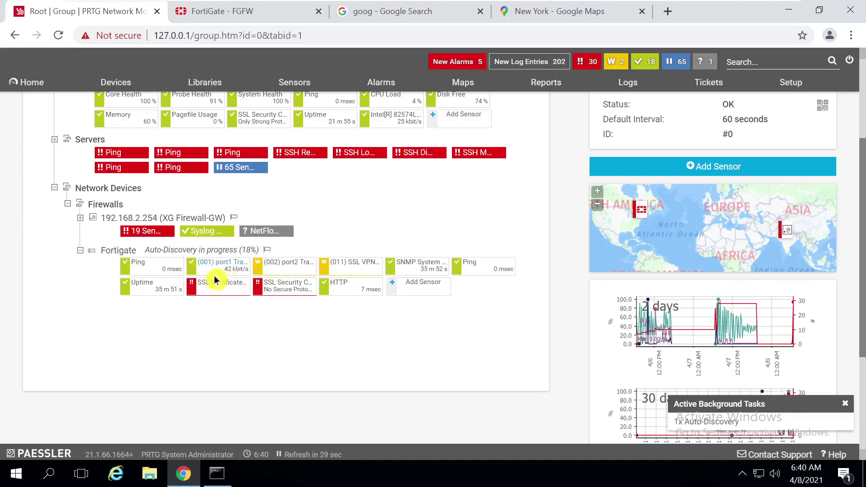
Rescan the port2 Traffic sensor, then begin adding a new sensor to the Fortigate
{"action": "right_click", "coordinate": [271, 263]}
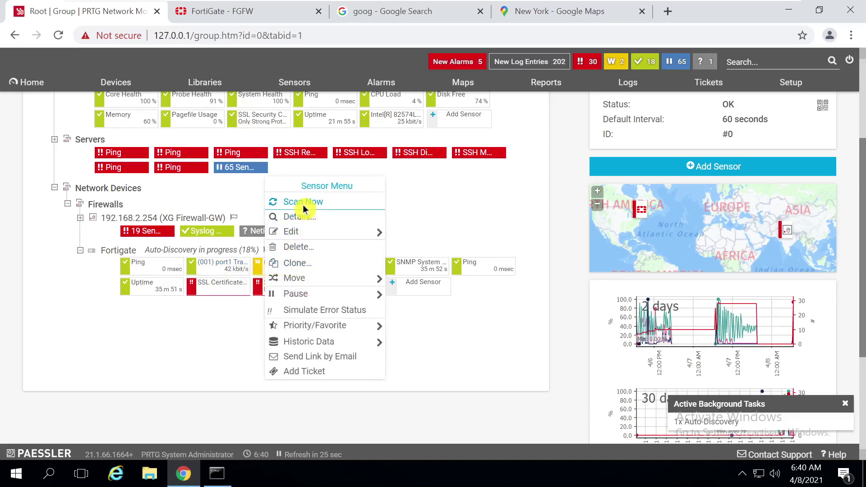
{"action": "left_click", "coordinate": [302, 204]}
{"action": "right_click", "coordinate": [269, 270]}
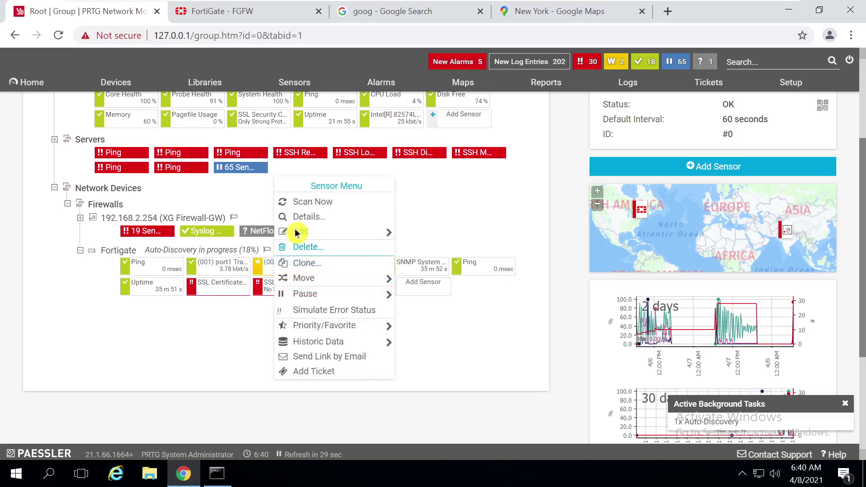
{"action": "left_click", "coordinate": [299, 202]}
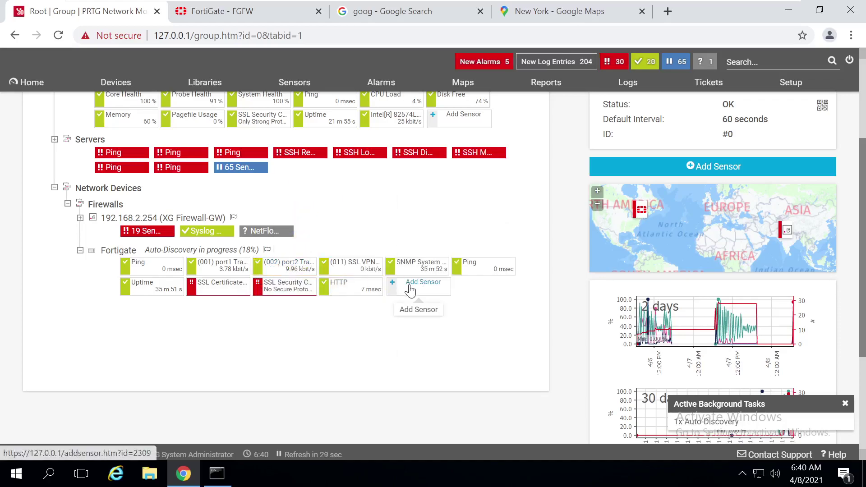
{"action": "left_click", "coordinate": [411, 288]}
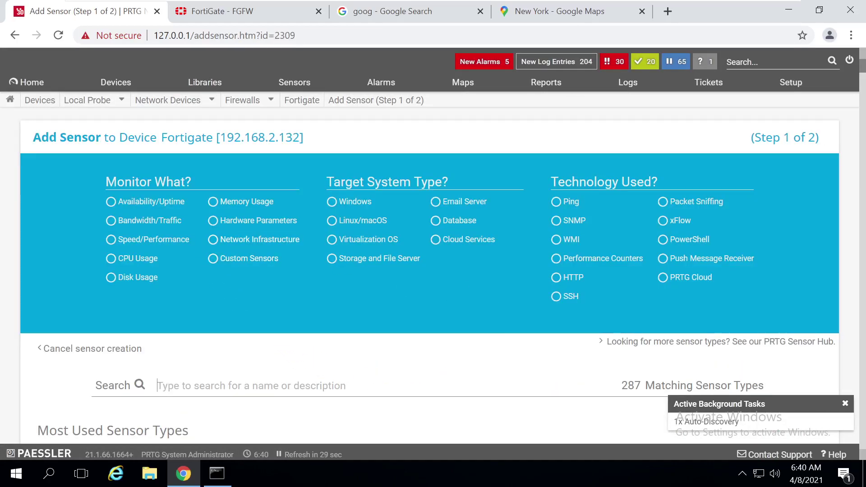
{"action": "key", "text": "Down"}
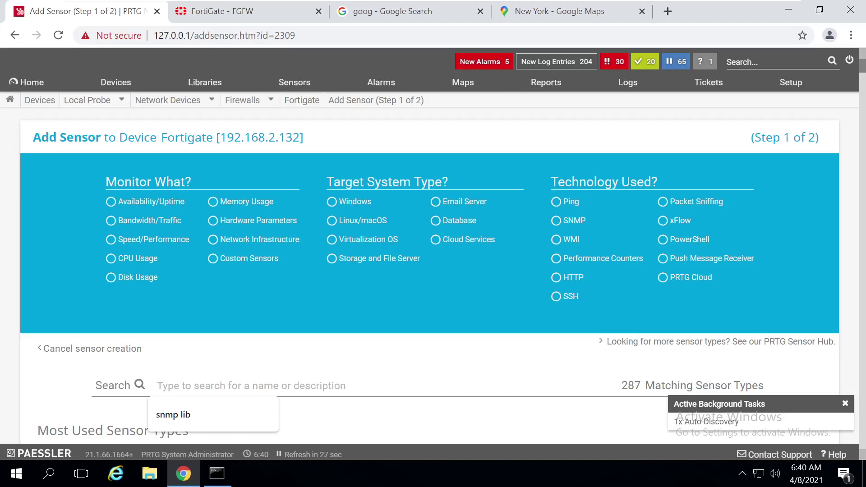
View FortiGate's SNMP page showing the prtg v3 user as Authentication, Private and enabled
{"action": "left_click", "coordinate": [233, 10]}
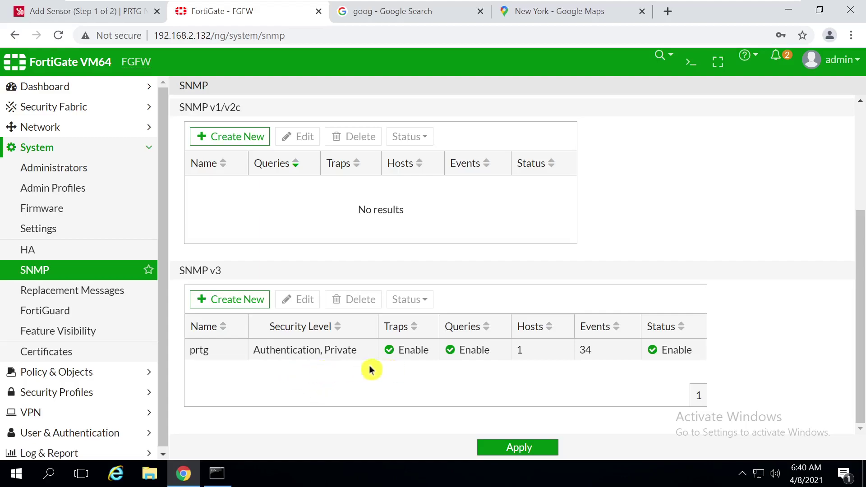
{"action": "left_click", "coordinate": [291, 367]}
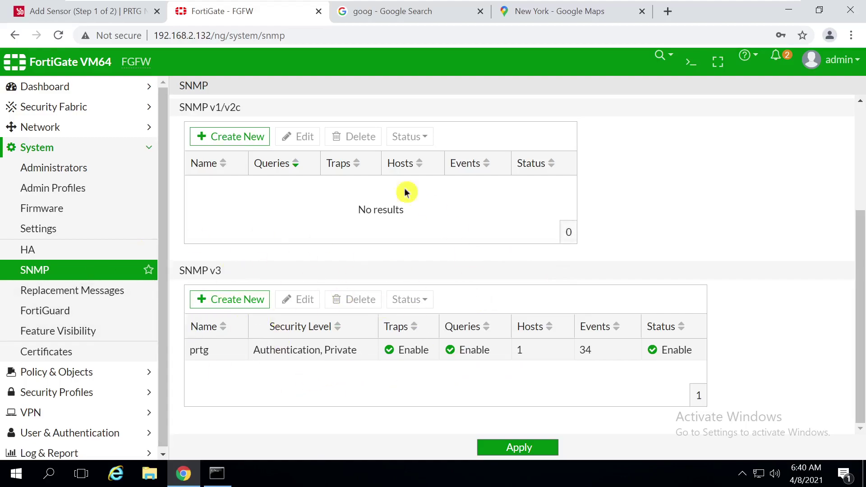
{"action": "mouse_move", "coordinate": [860, 238]}
{"action": "left_mouse_down"}
{"action": "mouse_move", "coordinate": [861, 131]}
{"action": "mouse_move", "coordinate": [860, 229]}
{"action": "left_mouse_up"}
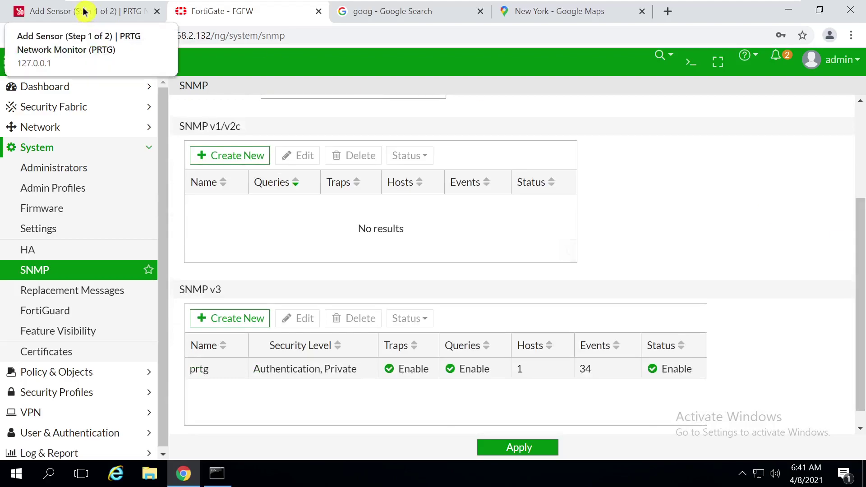
Review the Fortigate sensors in PRTG's device tree, then return to FortiGate's SNMP agent settings
{"action": "left_click", "coordinate": [27, 10]}
{"action": "left_click", "coordinate": [116, 82]}
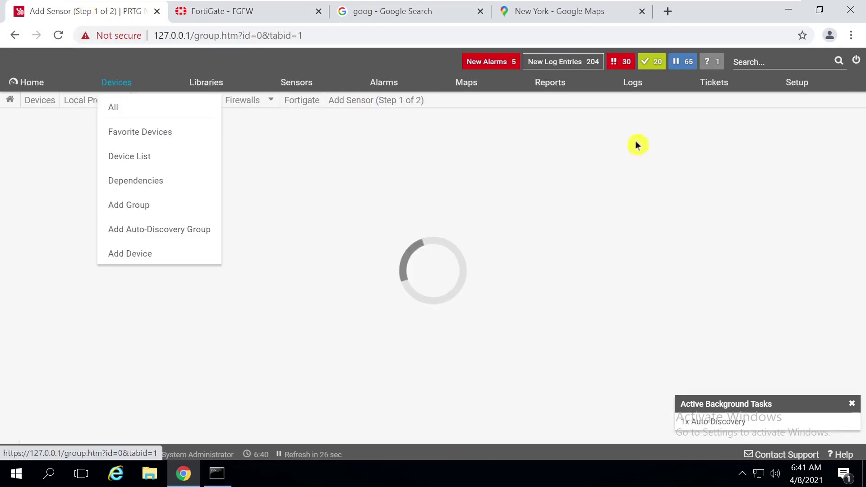
{"action": "scroll", "coordinate": [861, 211], "scroll_direction": "down", "scroll_amount": 1}
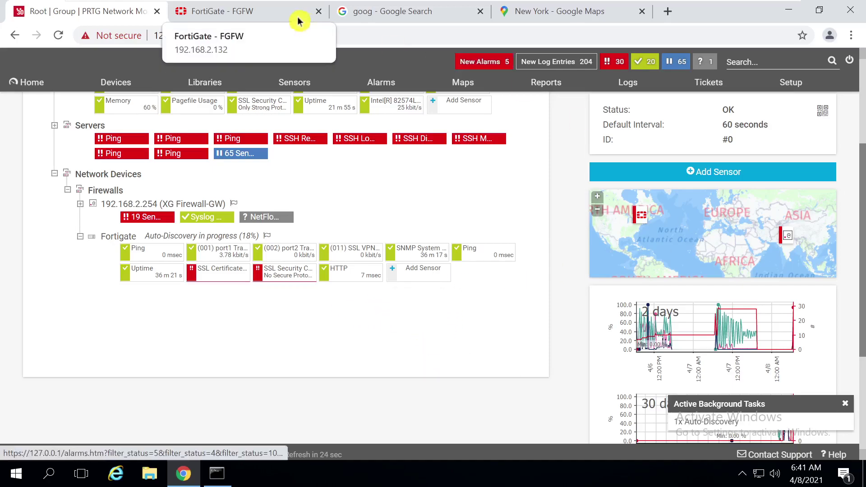
{"action": "left_click", "coordinate": [232, 13]}
{"action": "left_click_drag", "start_coordinate": [861, 224], "coordinate": [861, 131]}
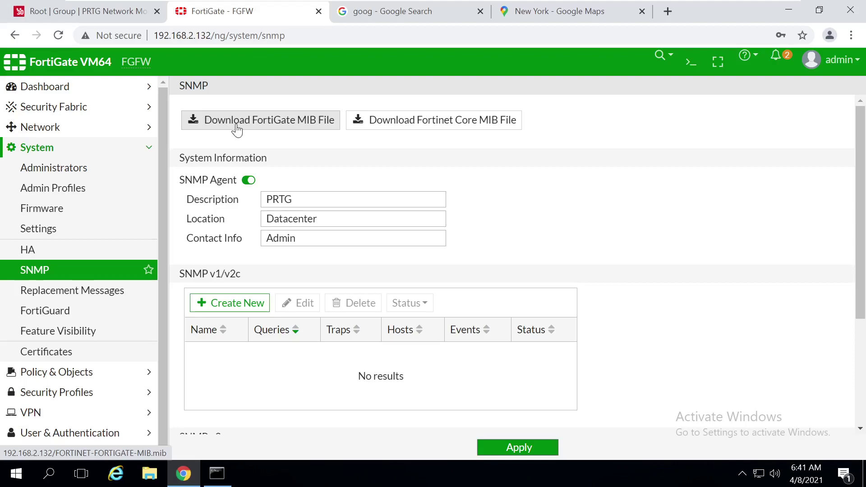
Check the PRTG device tree, then return to FortiGate's SNMP agent settings page
{"action": "left_click", "coordinate": [75, 12]}
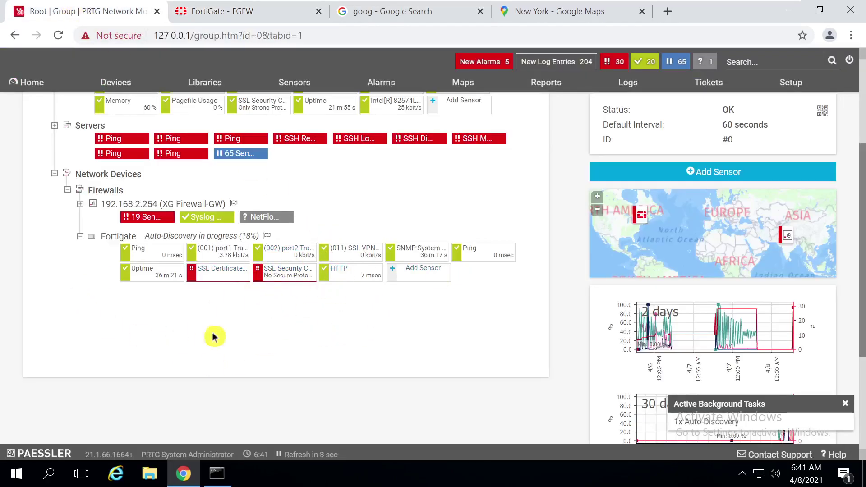
{"action": "left_click", "coordinate": [207, 16]}
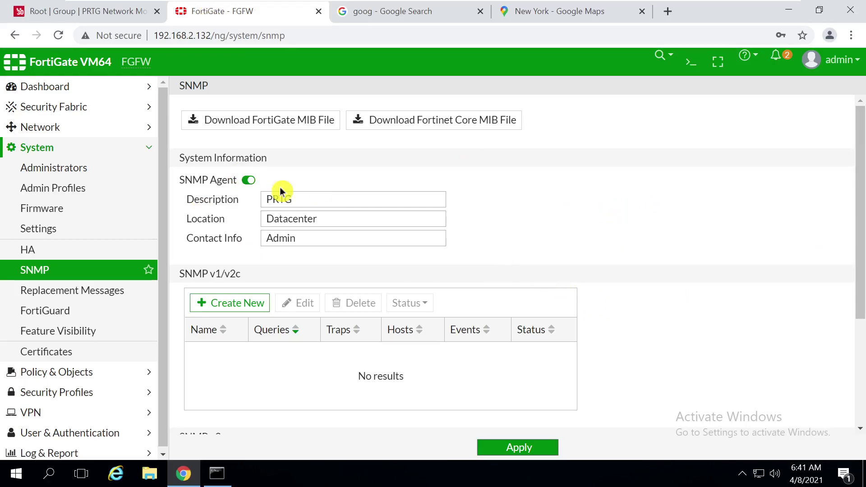
{"action": "scroll", "coordinate": [860, 212], "scroll_direction": "down", "scroll_amount": 1}
{"action": "scroll", "coordinate": [859, 212], "scroll_direction": "up", "scroll_amount": 1}
Take the PRTG SVR-(192.168.2.50) virtual machine out of full-screen view
{"action": "mouse_move", "coordinate": [359, 5]}
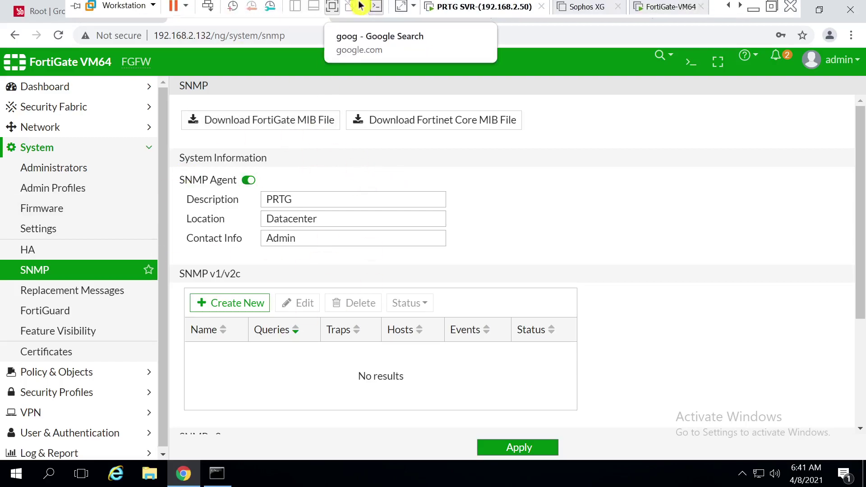
{"action": "left_click", "coordinate": [332, 10]}
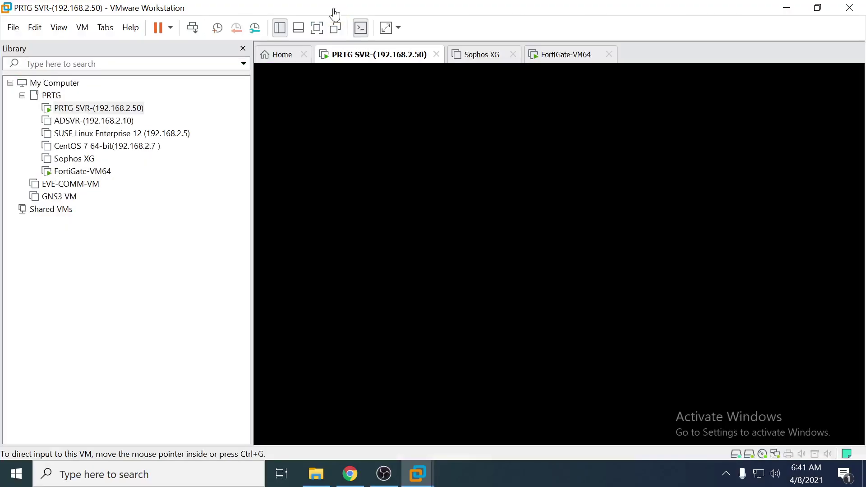
{"action": "left_click", "coordinate": [727, 472]}
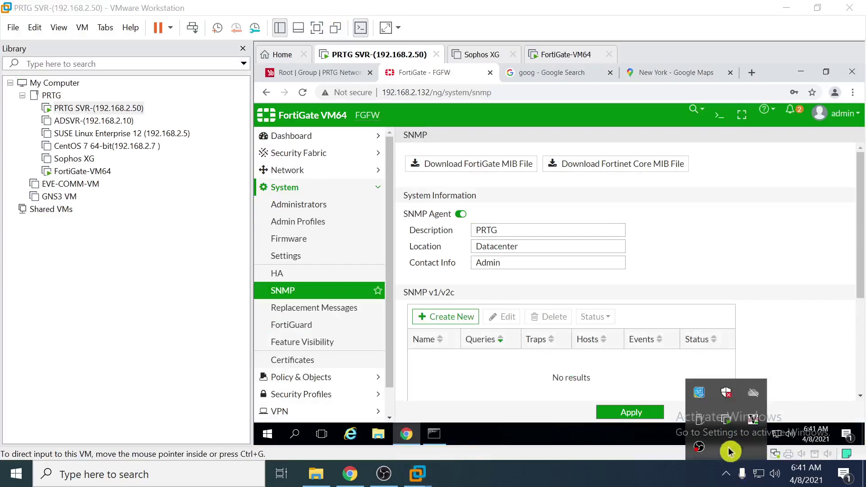